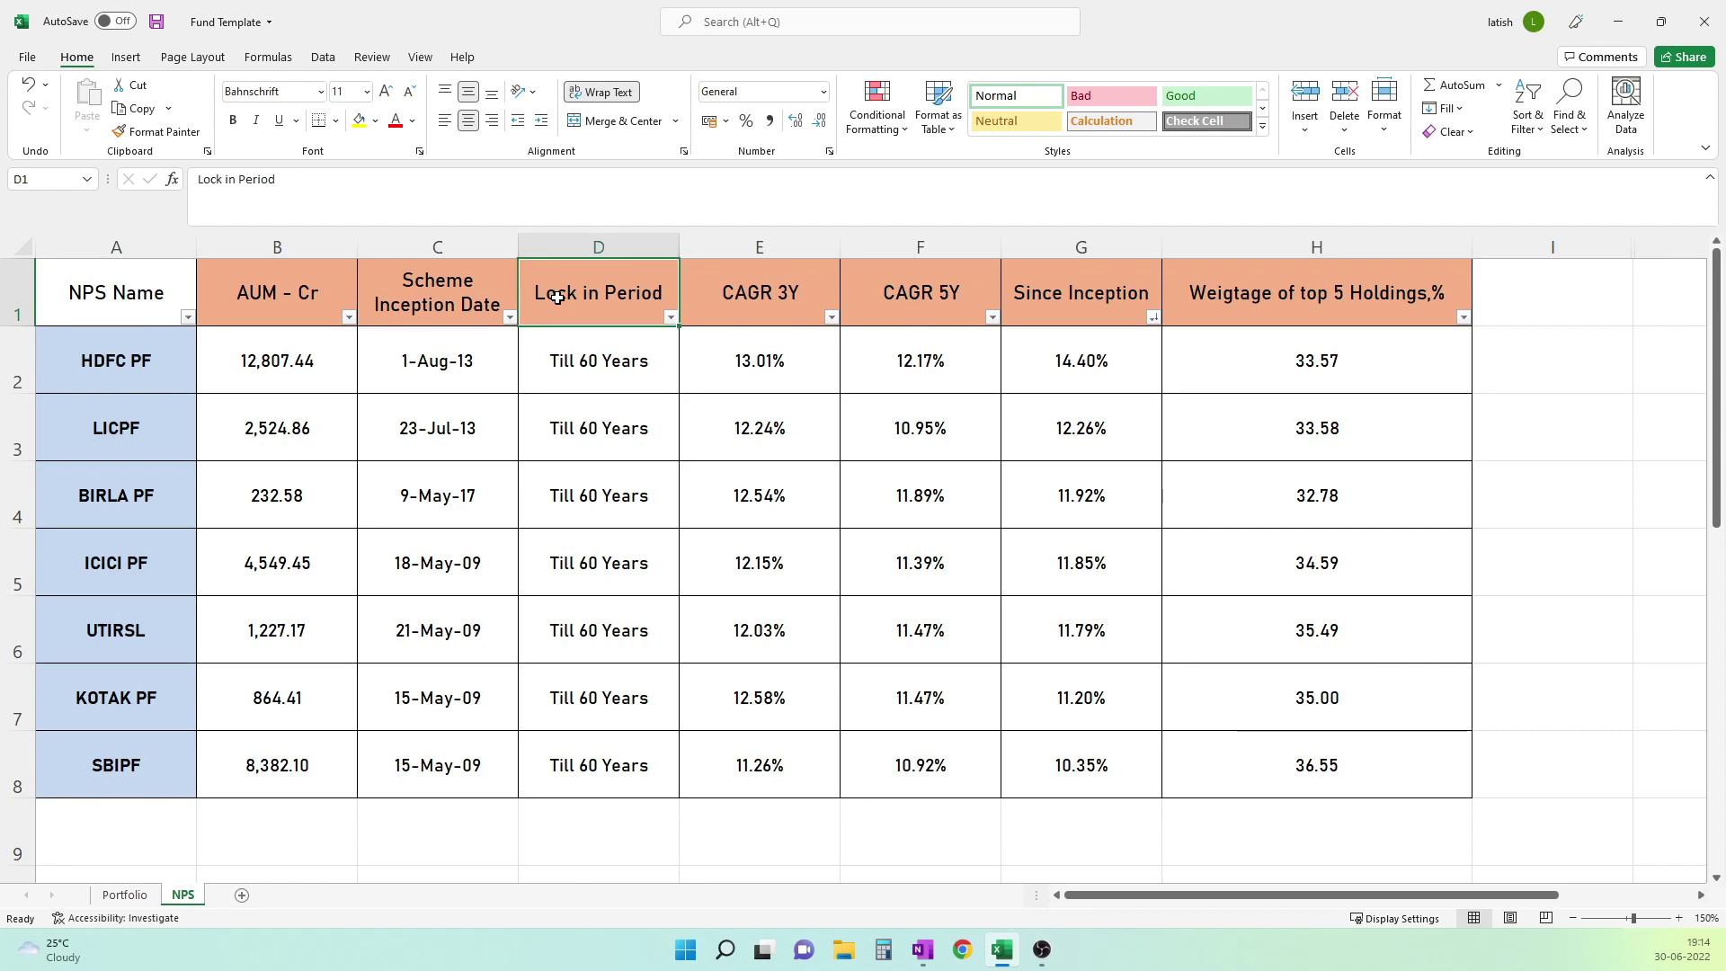
Review the lock-in period, CAGR and since-inception columns, and HDFC PF's AUM, inception date and 3-year return.
drag(571, 355, 585, 766)
click(753, 310)
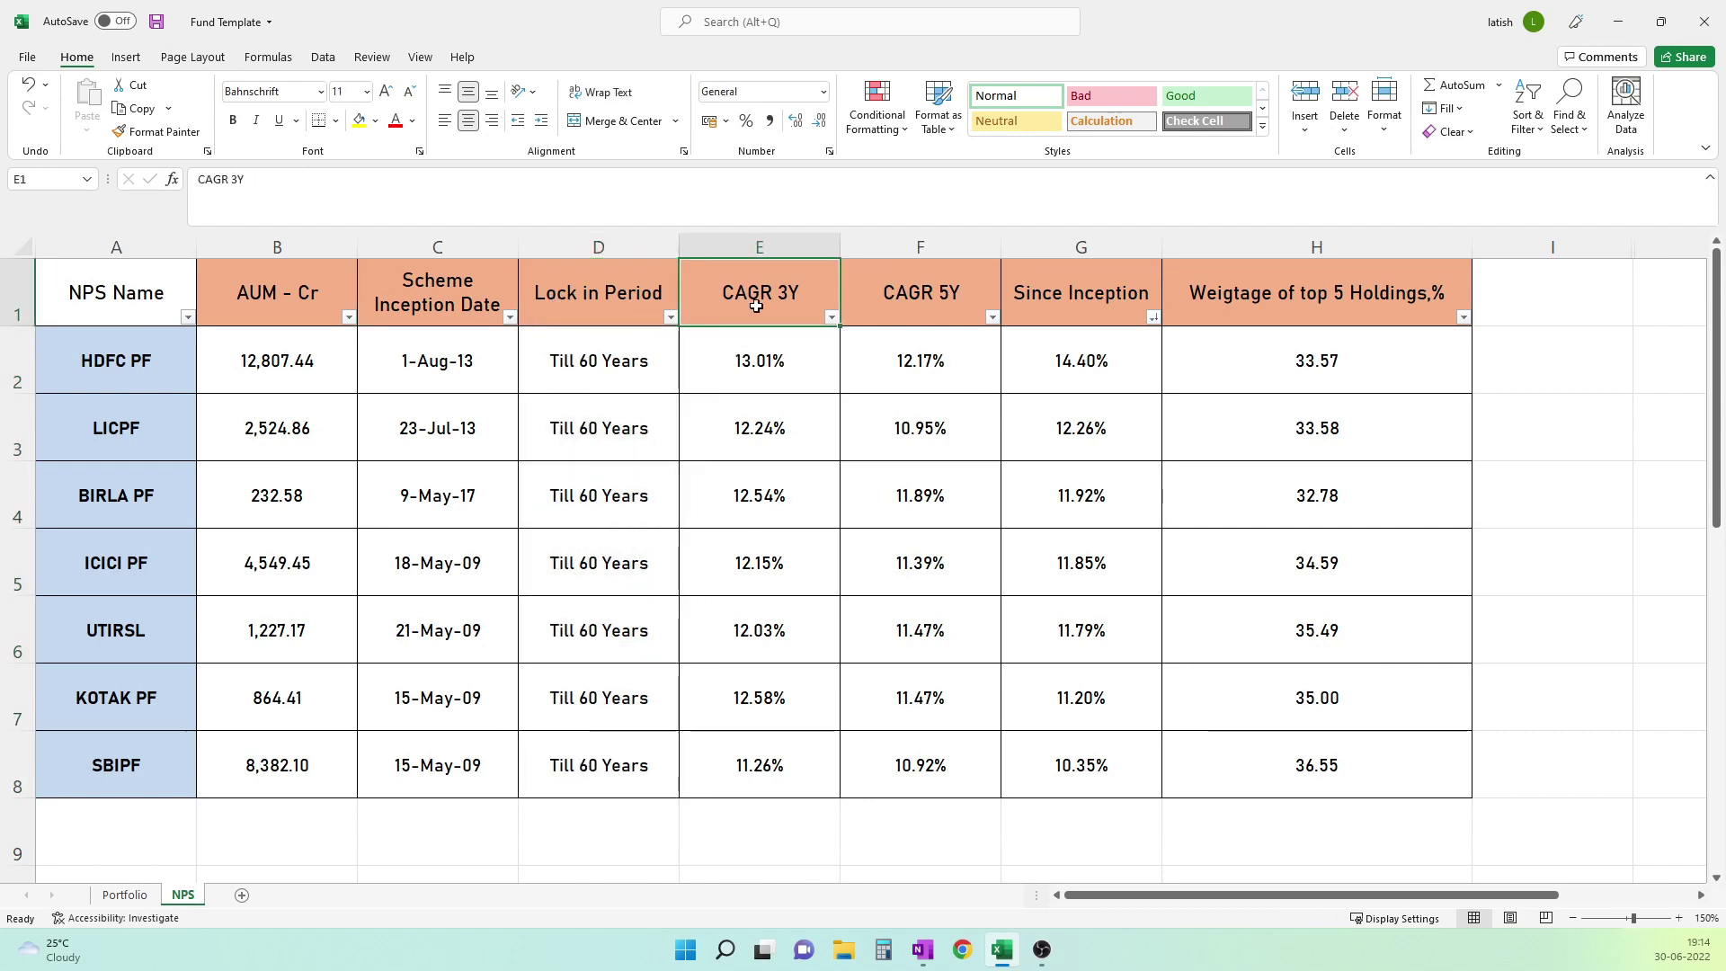
click(895, 304)
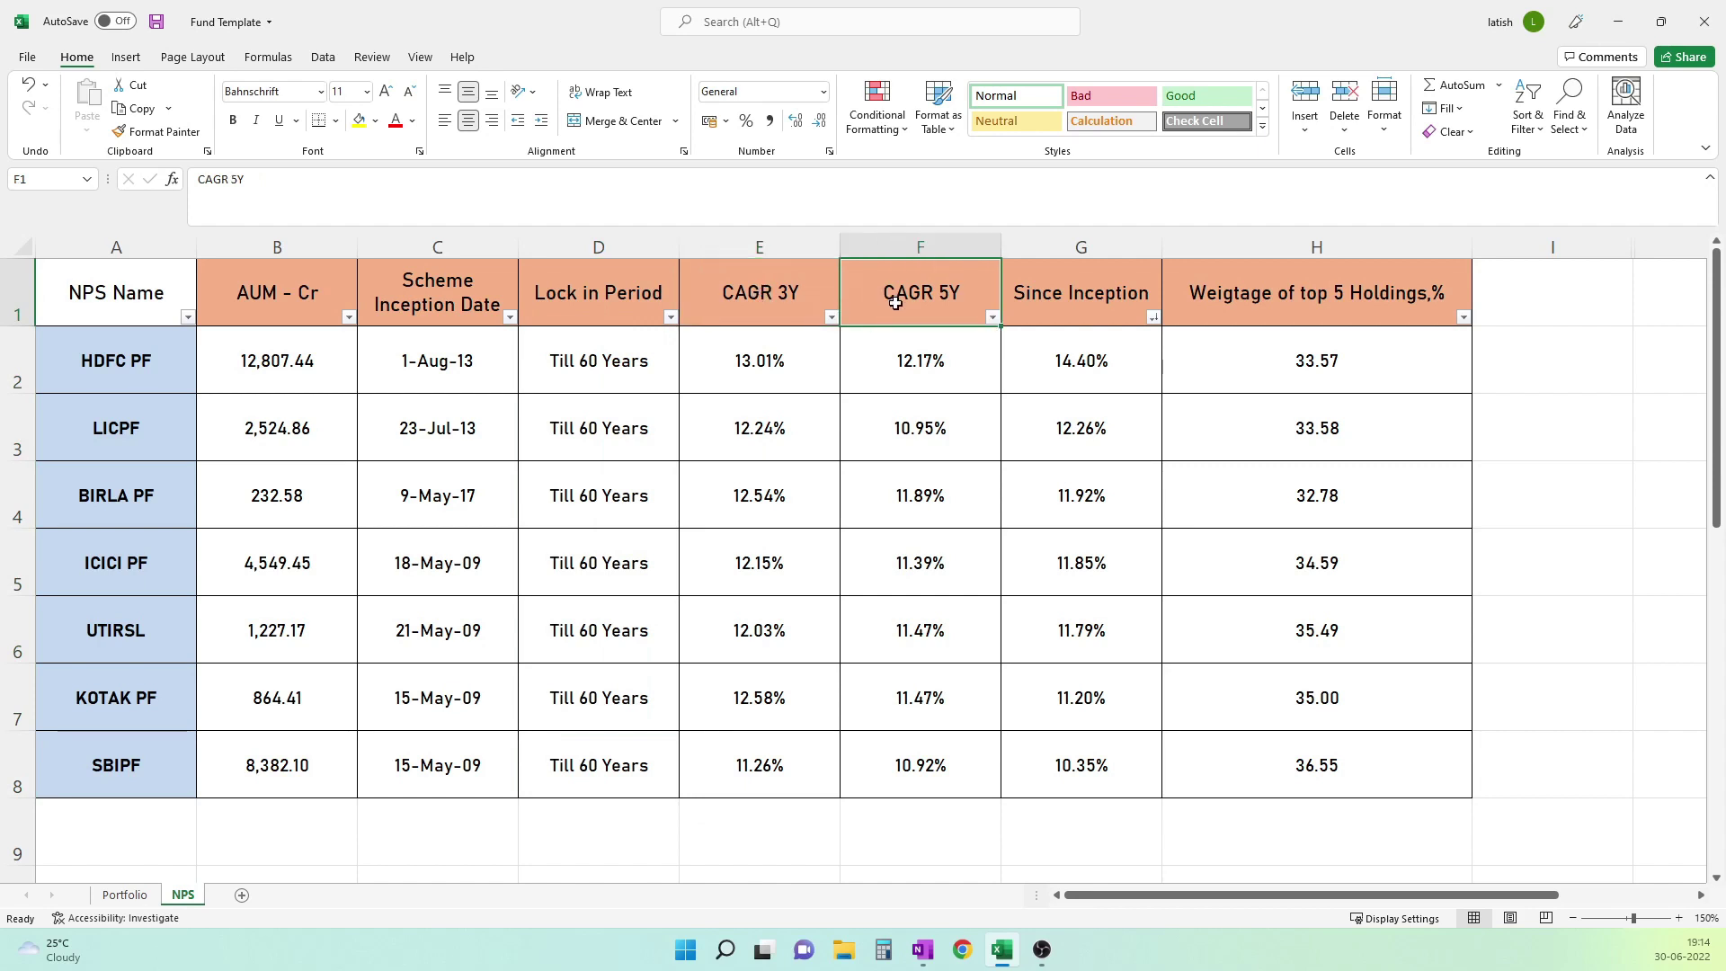
click(1035, 297)
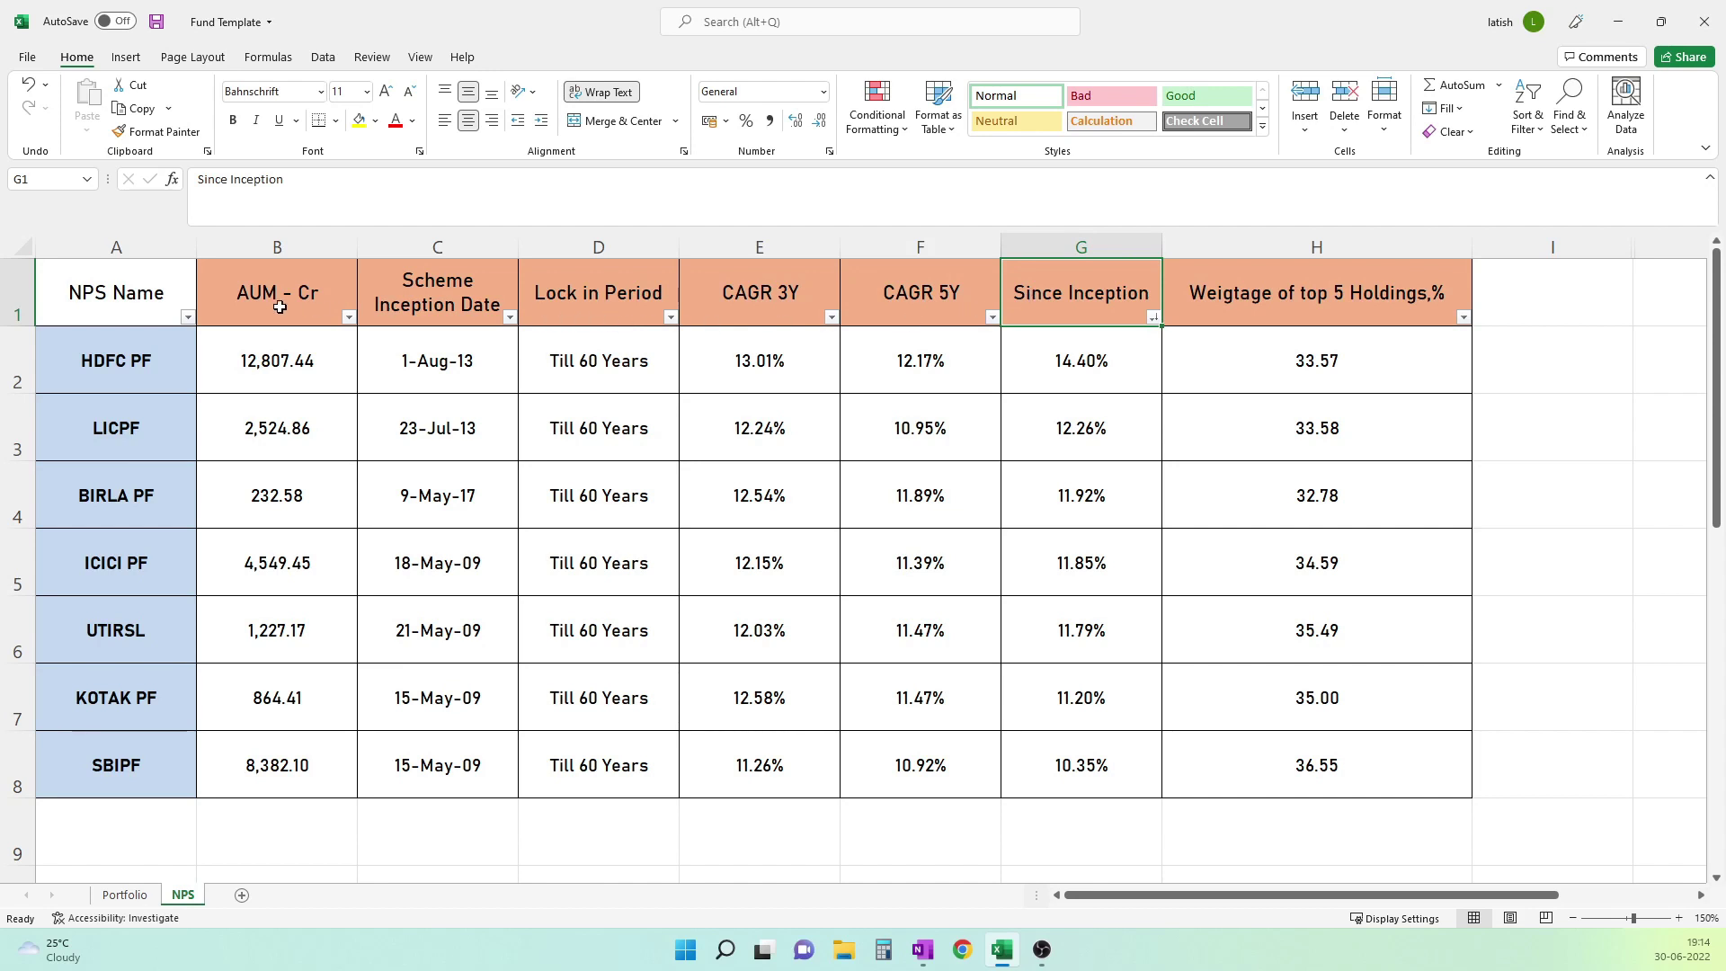
click(236, 359)
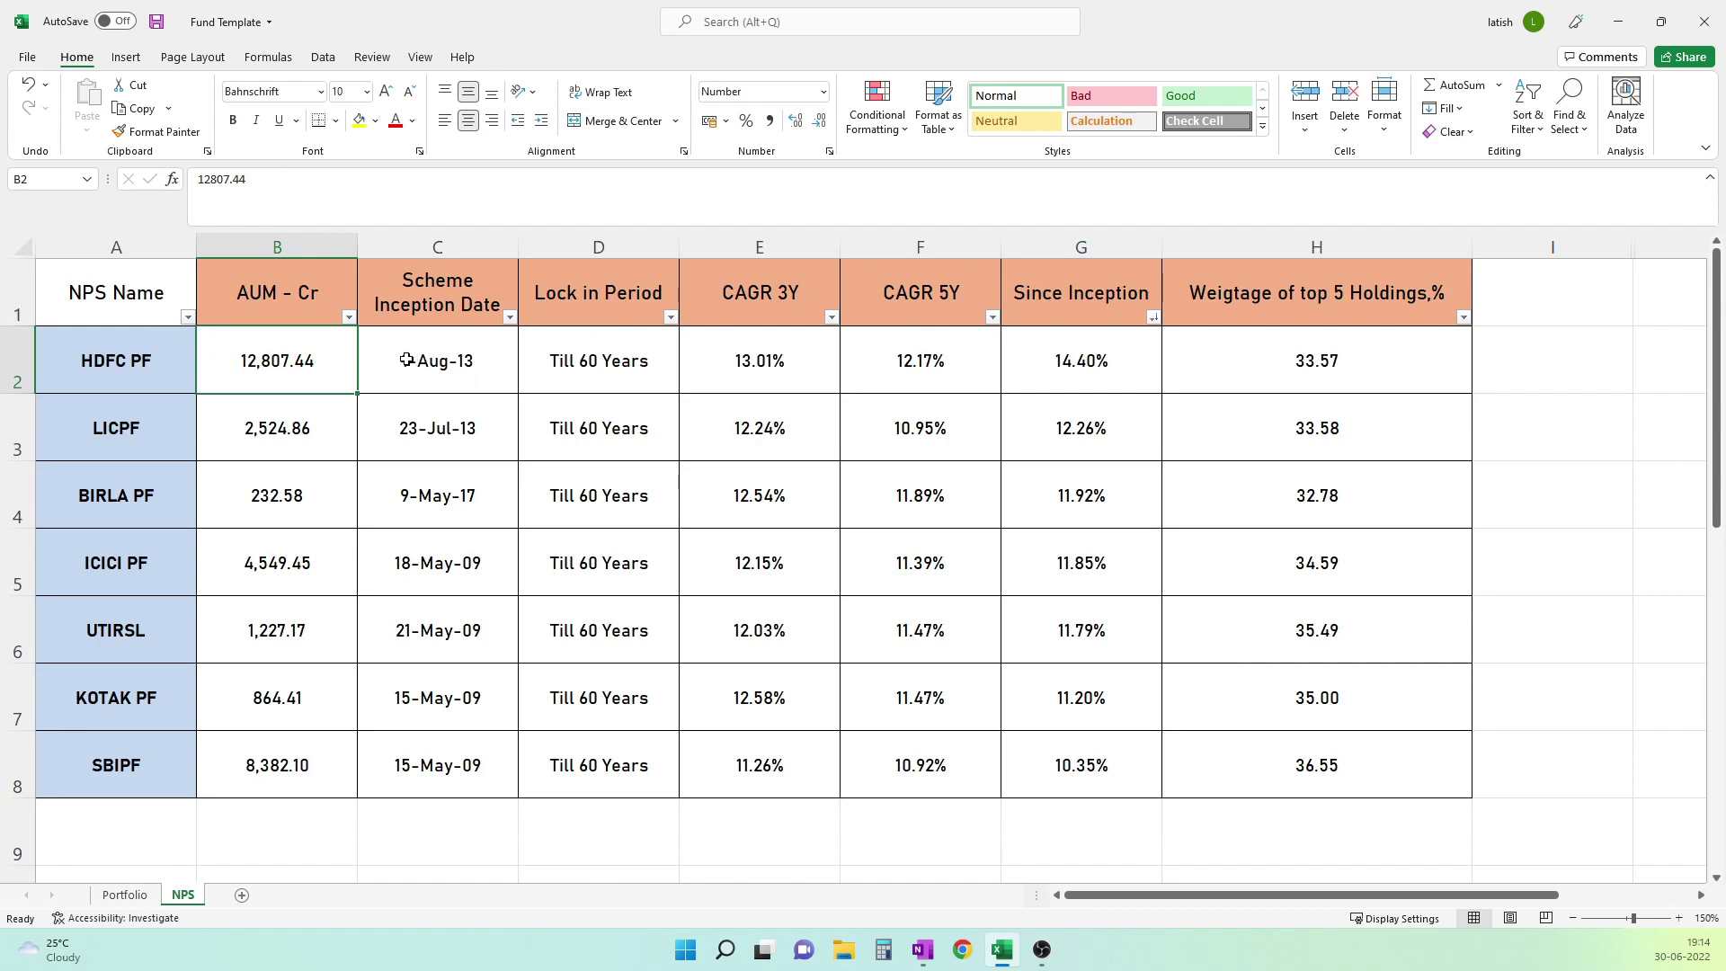
click(359, 360)
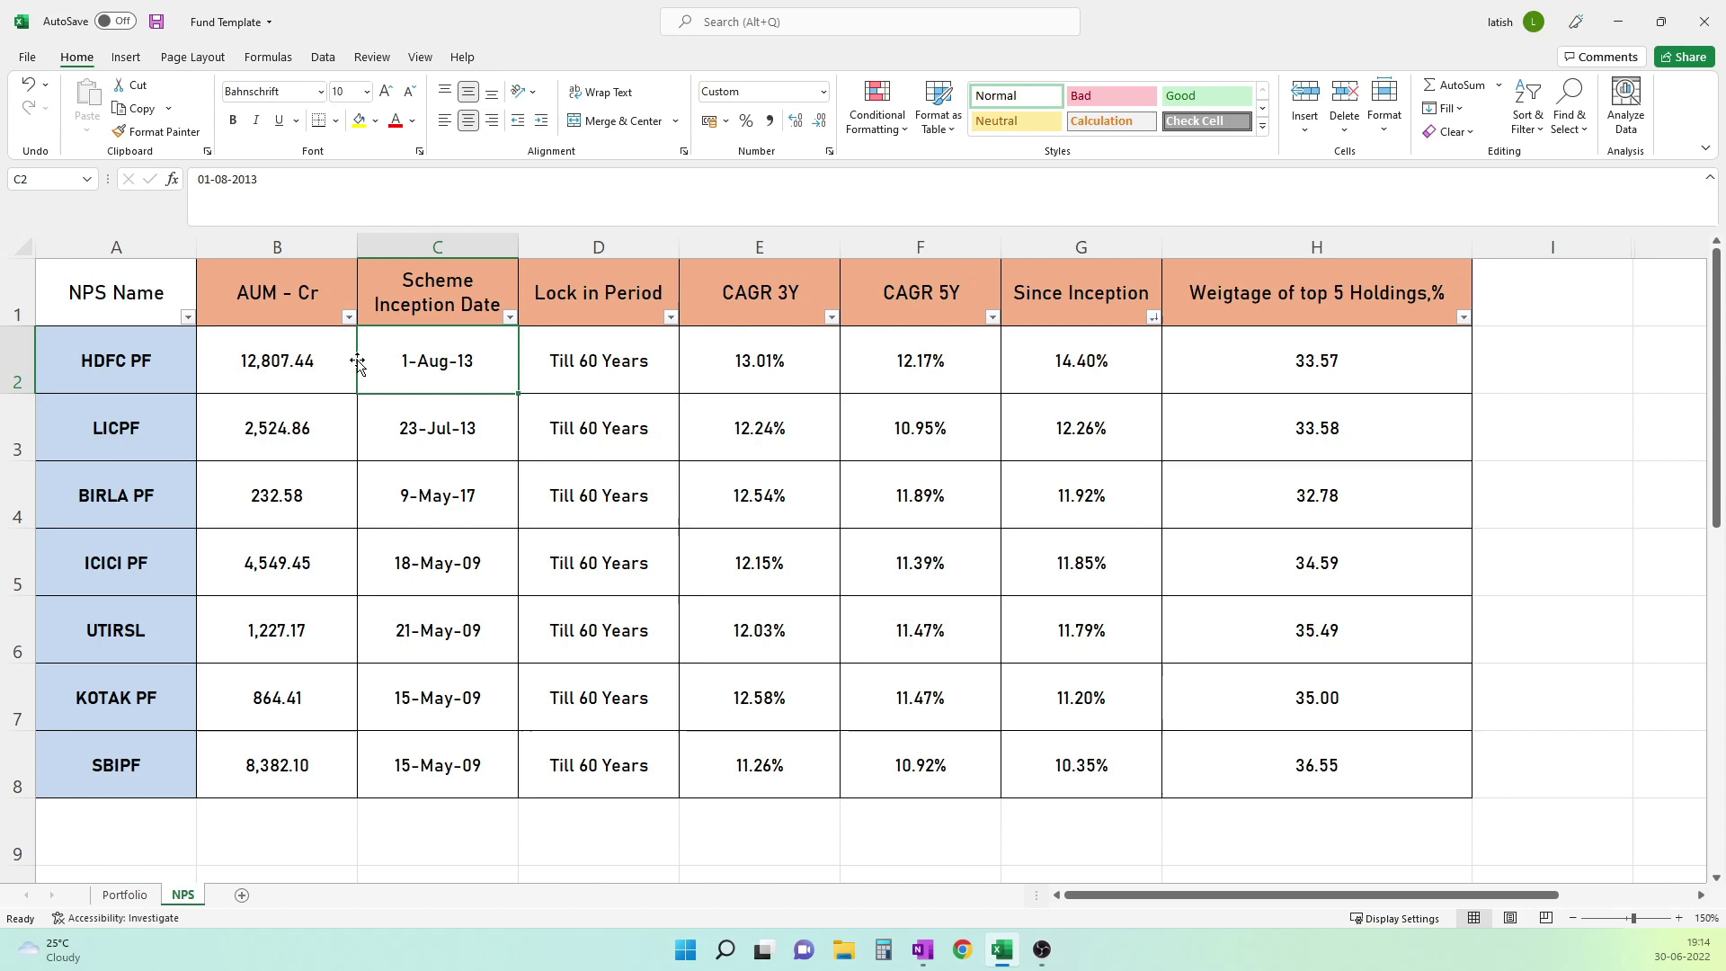
click(758, 372)
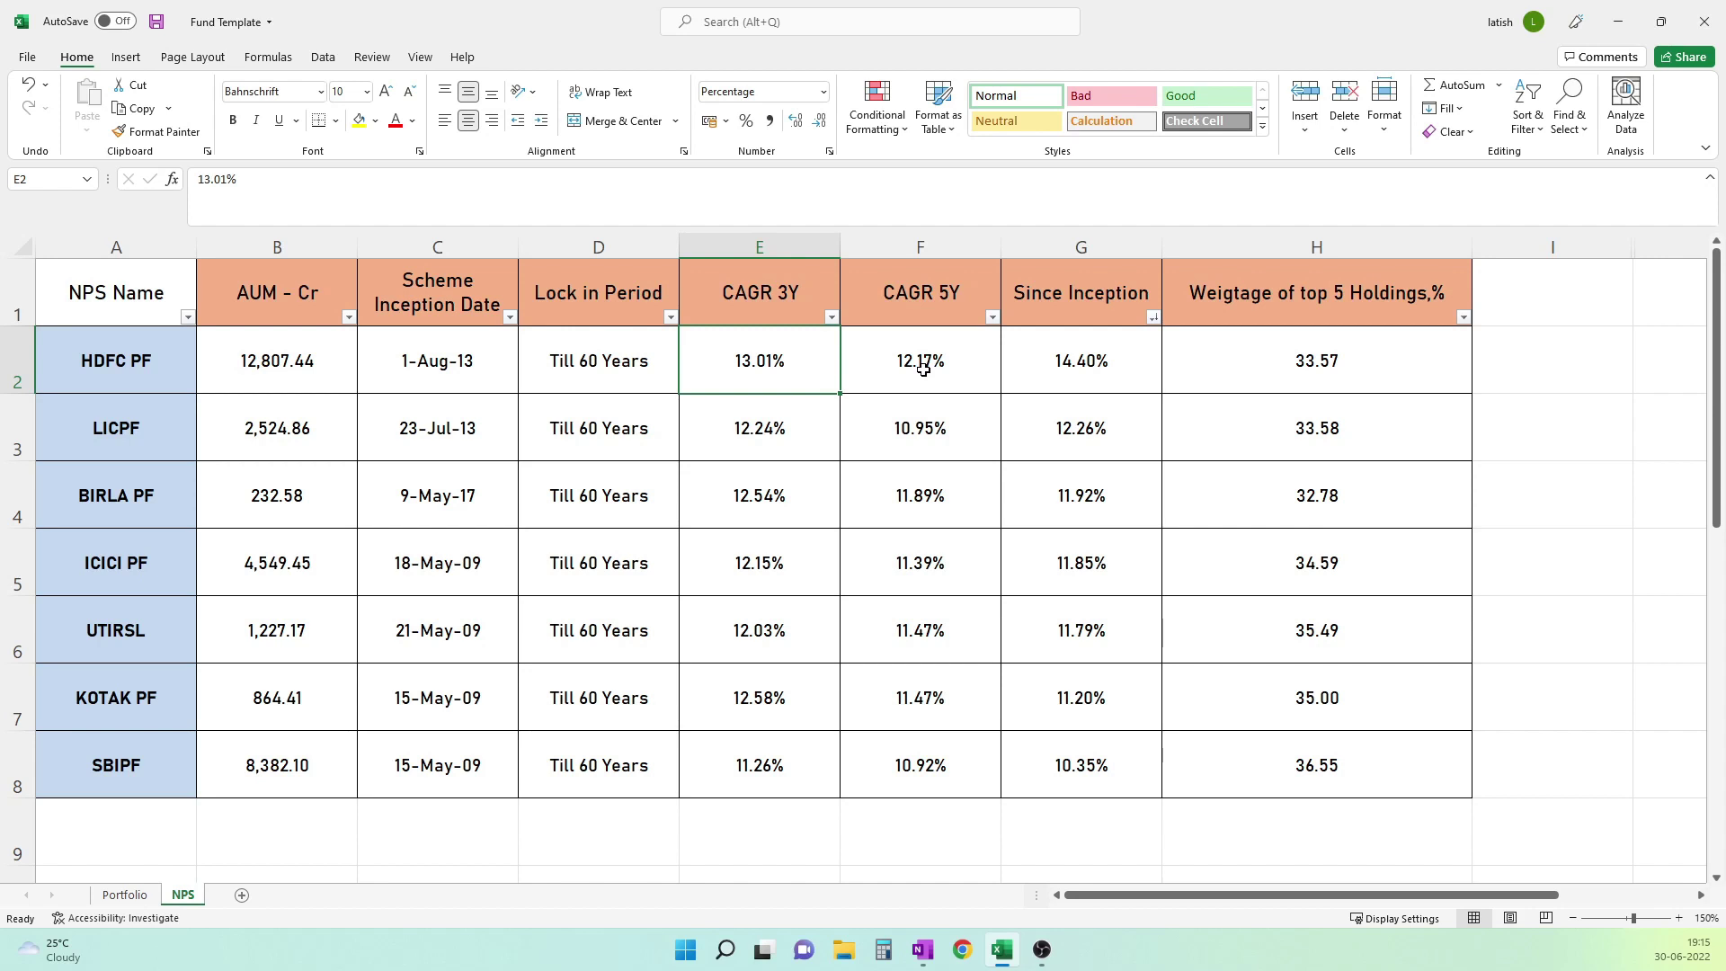
Fill HDFC PF's Since Inception return cell with the theme green colour.
click(1120, 364)
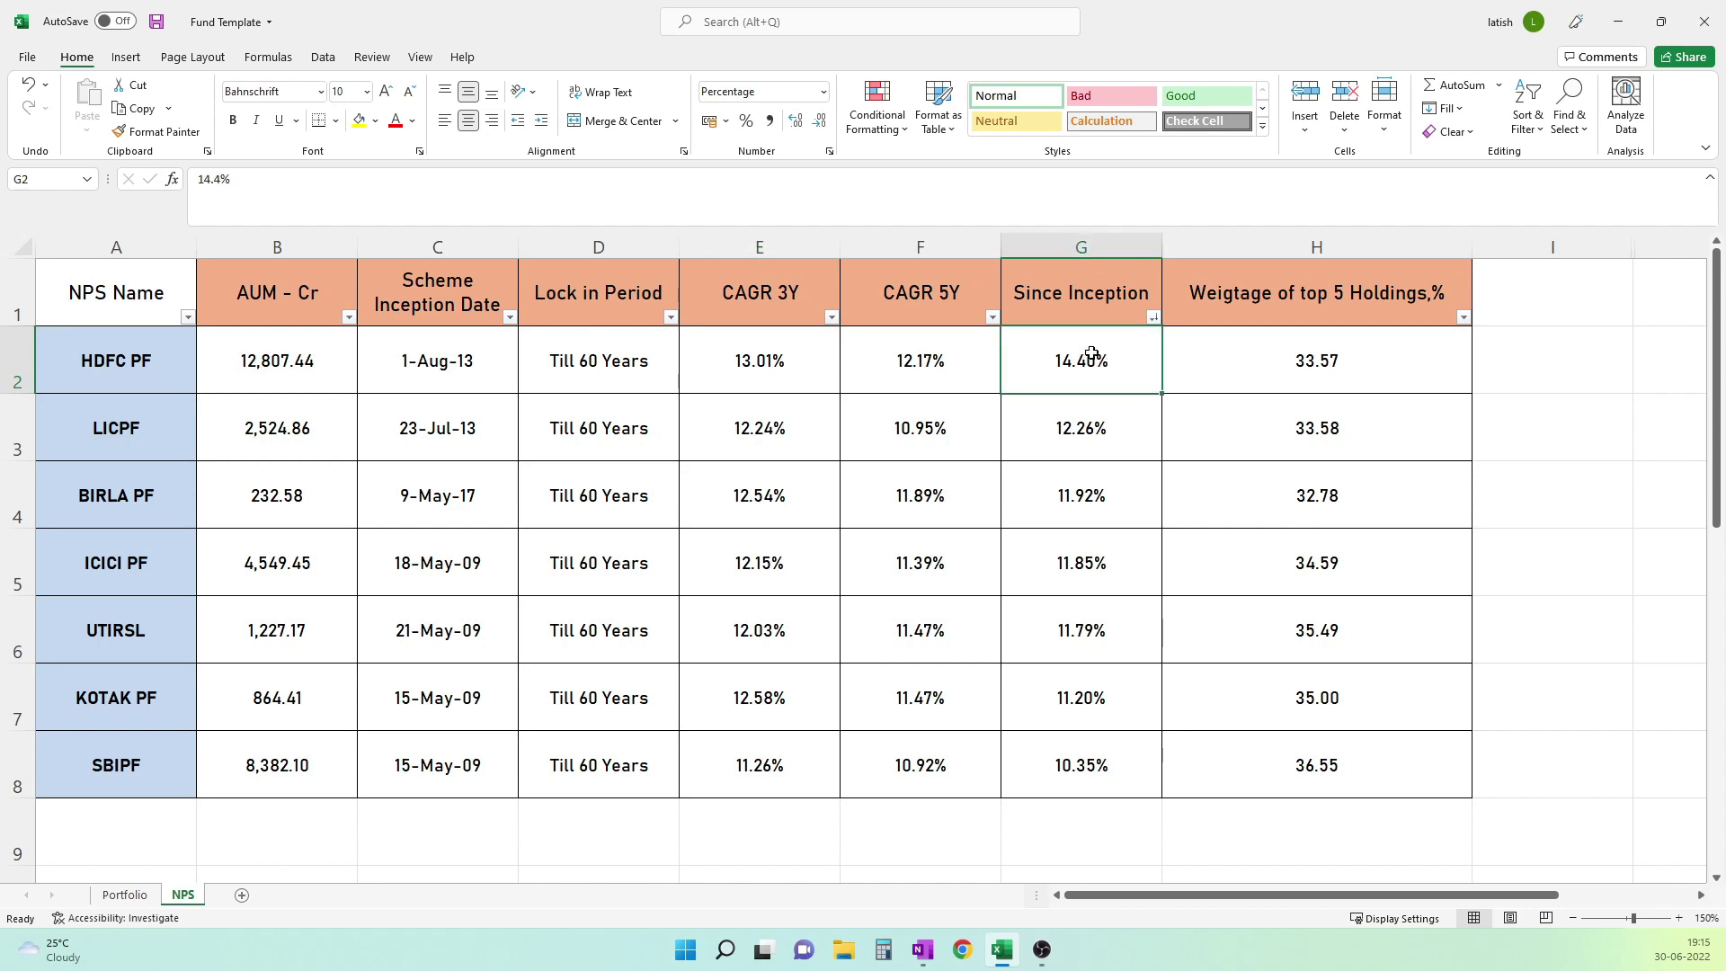
click(375, 120)
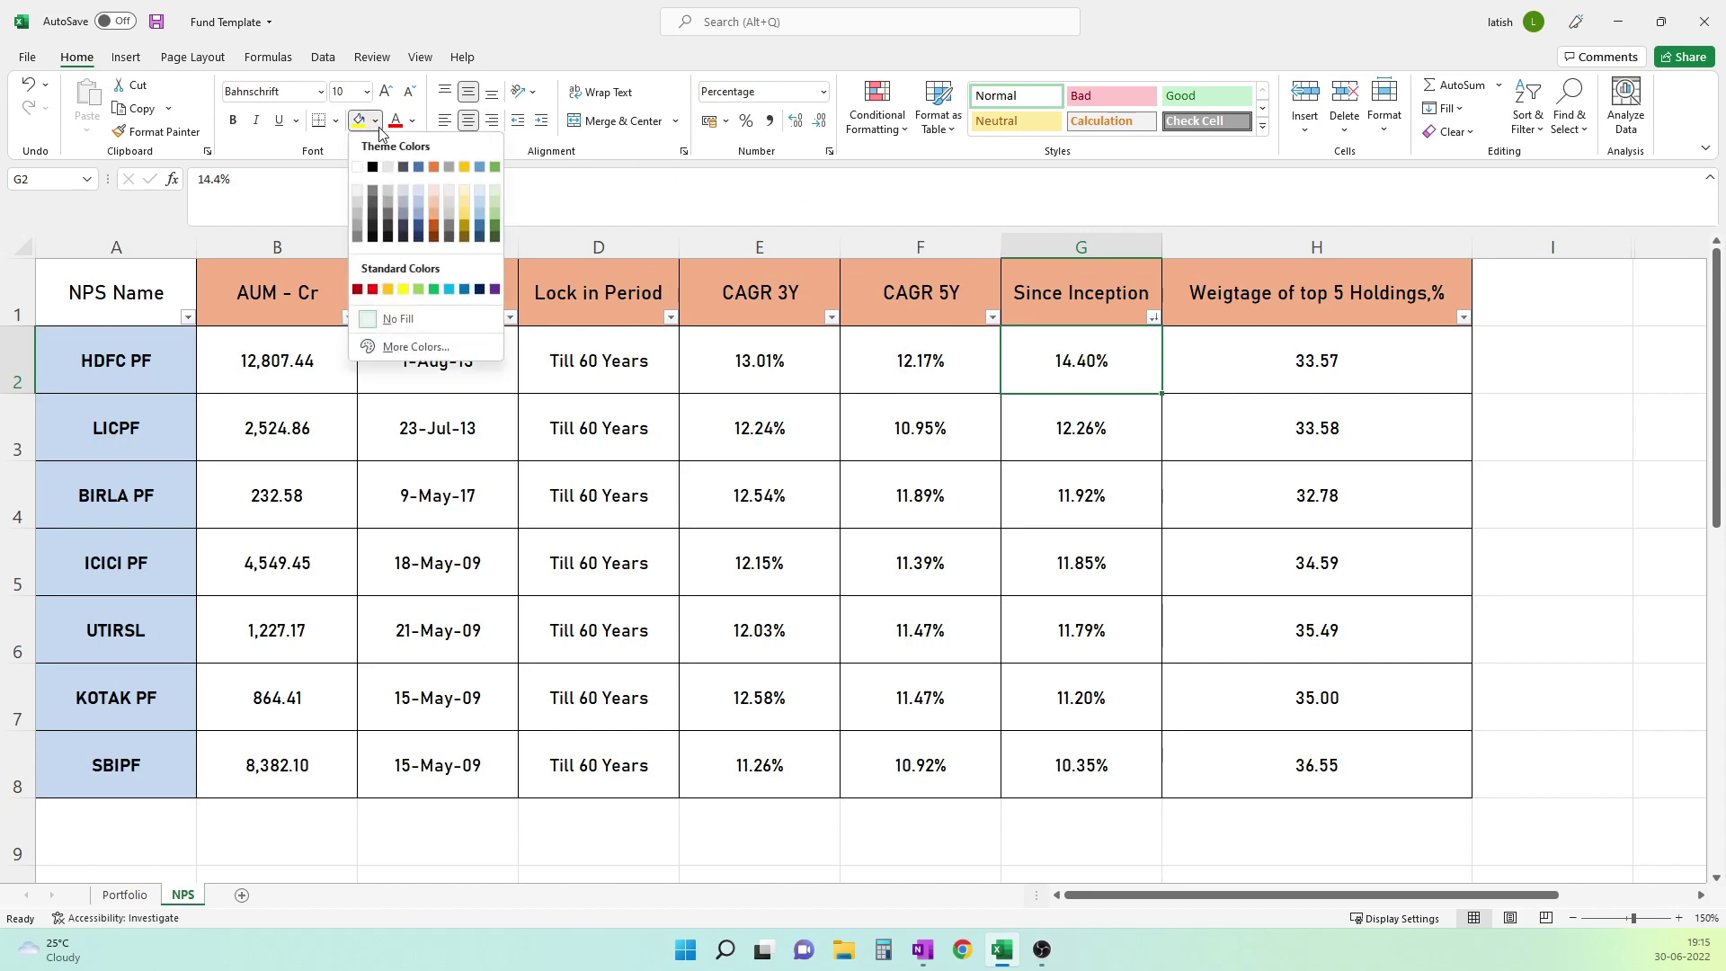
click(494, 166)
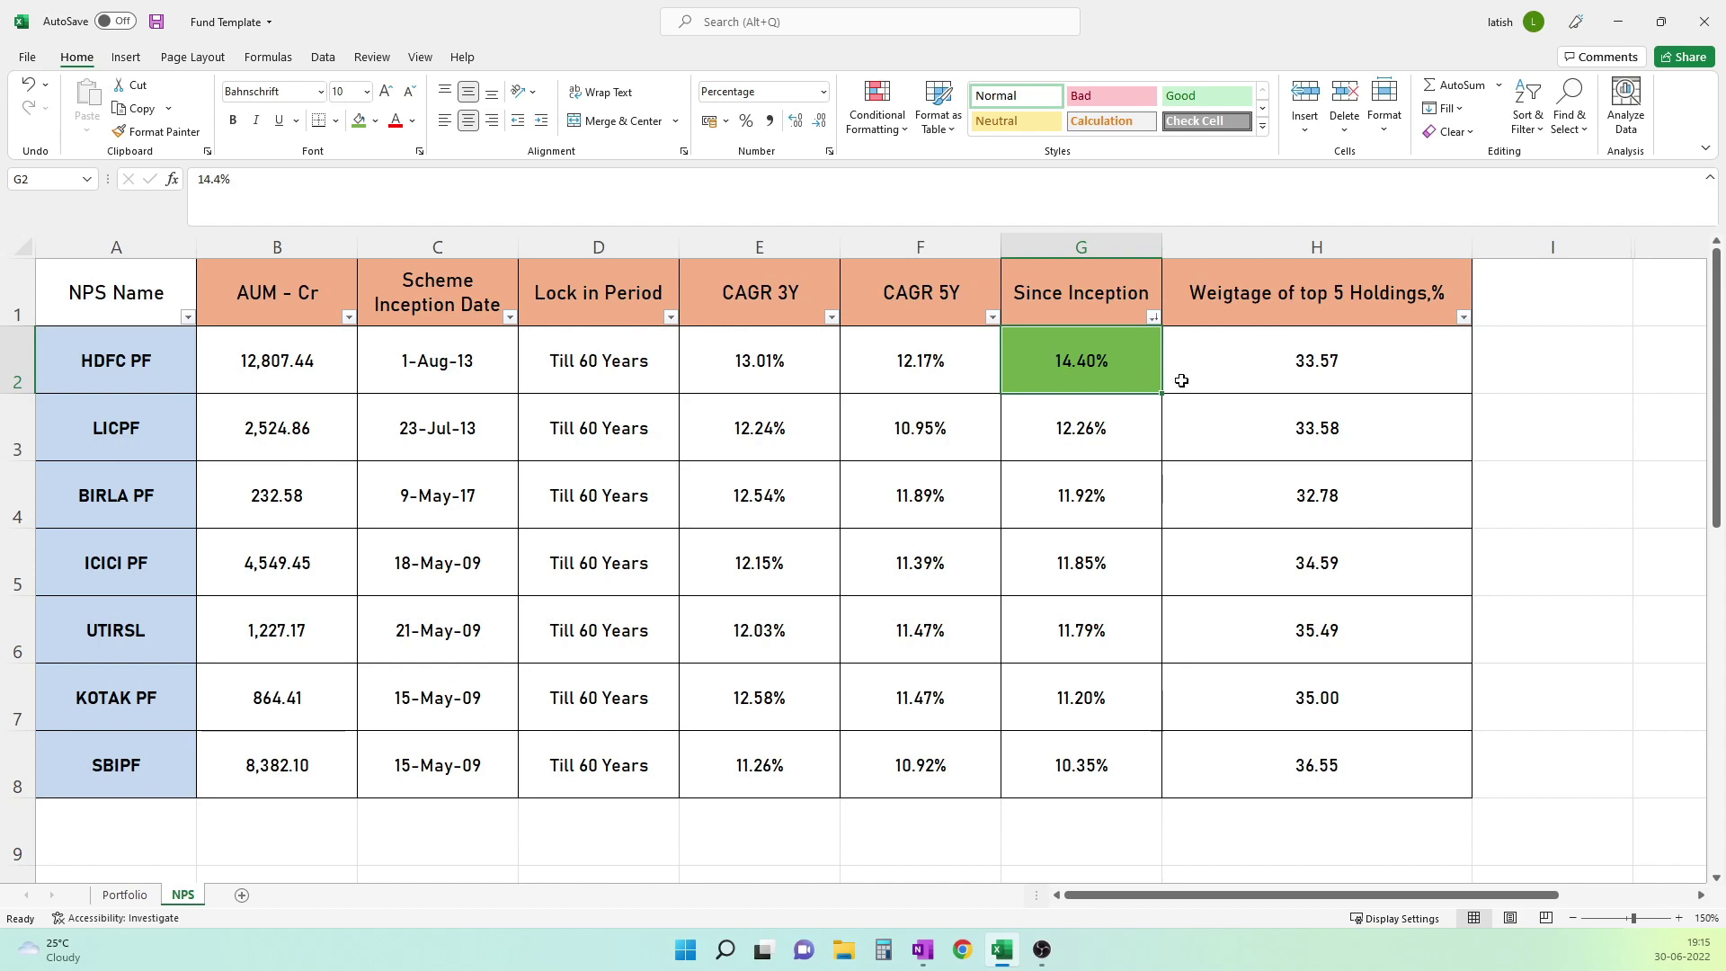
Sort the NPS fund table by AUM from largest to smallest.
click(1213, 383)
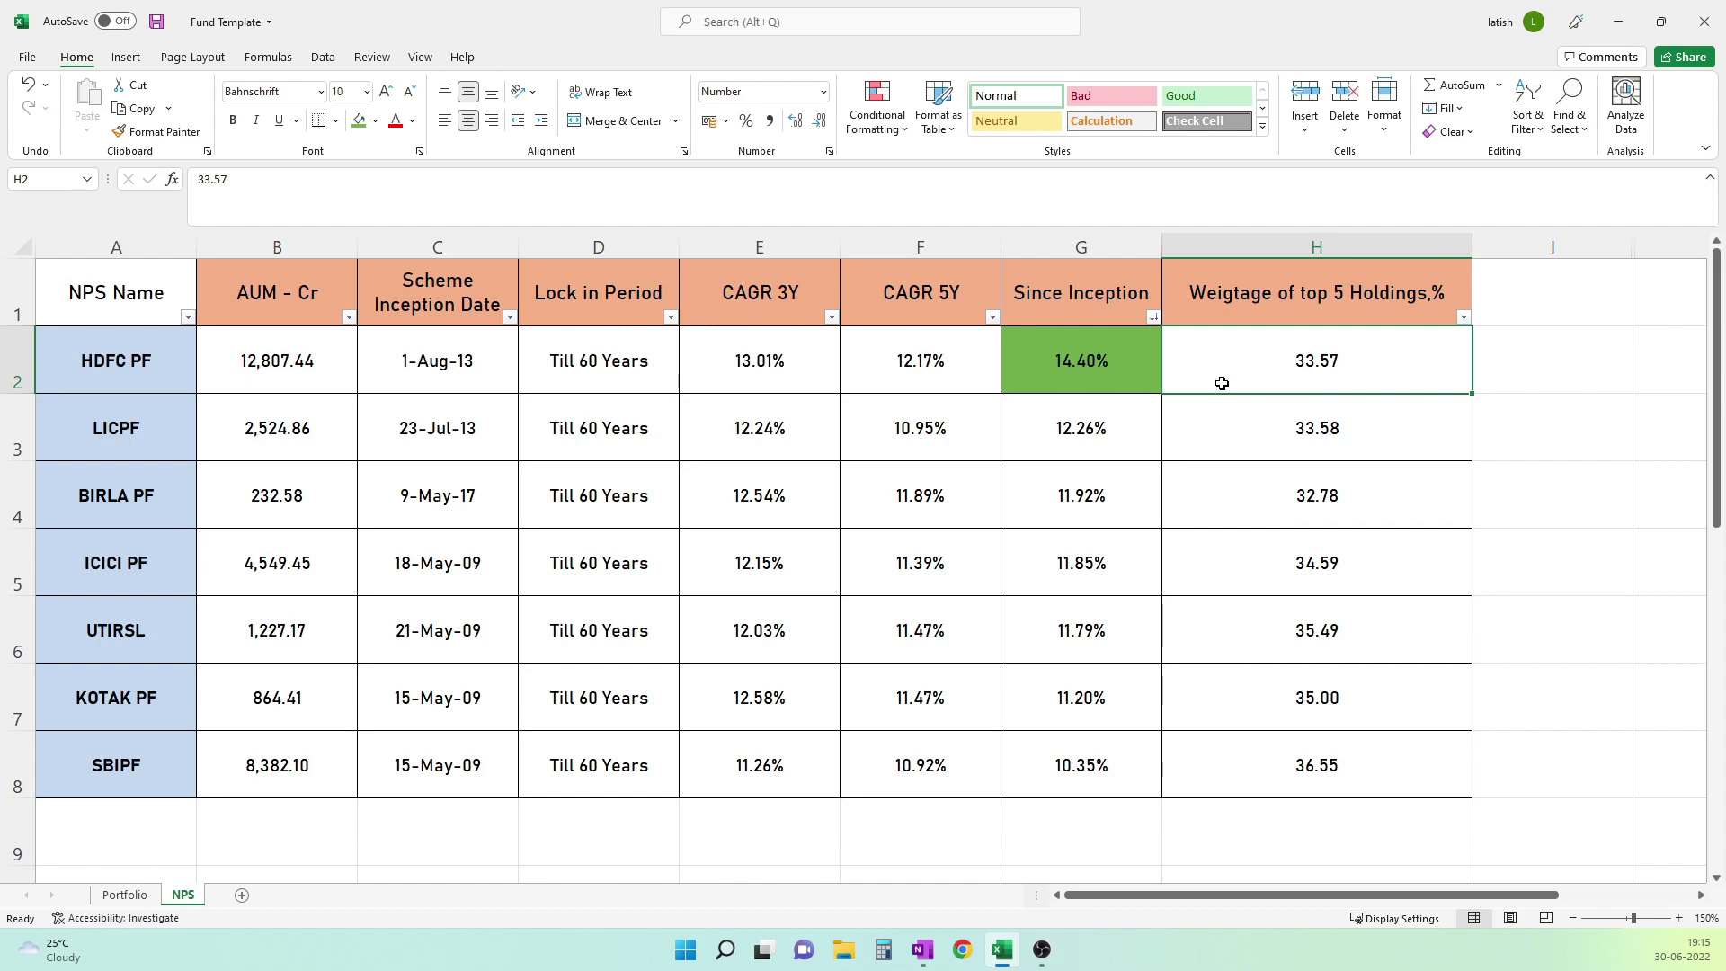
click(297, 562)
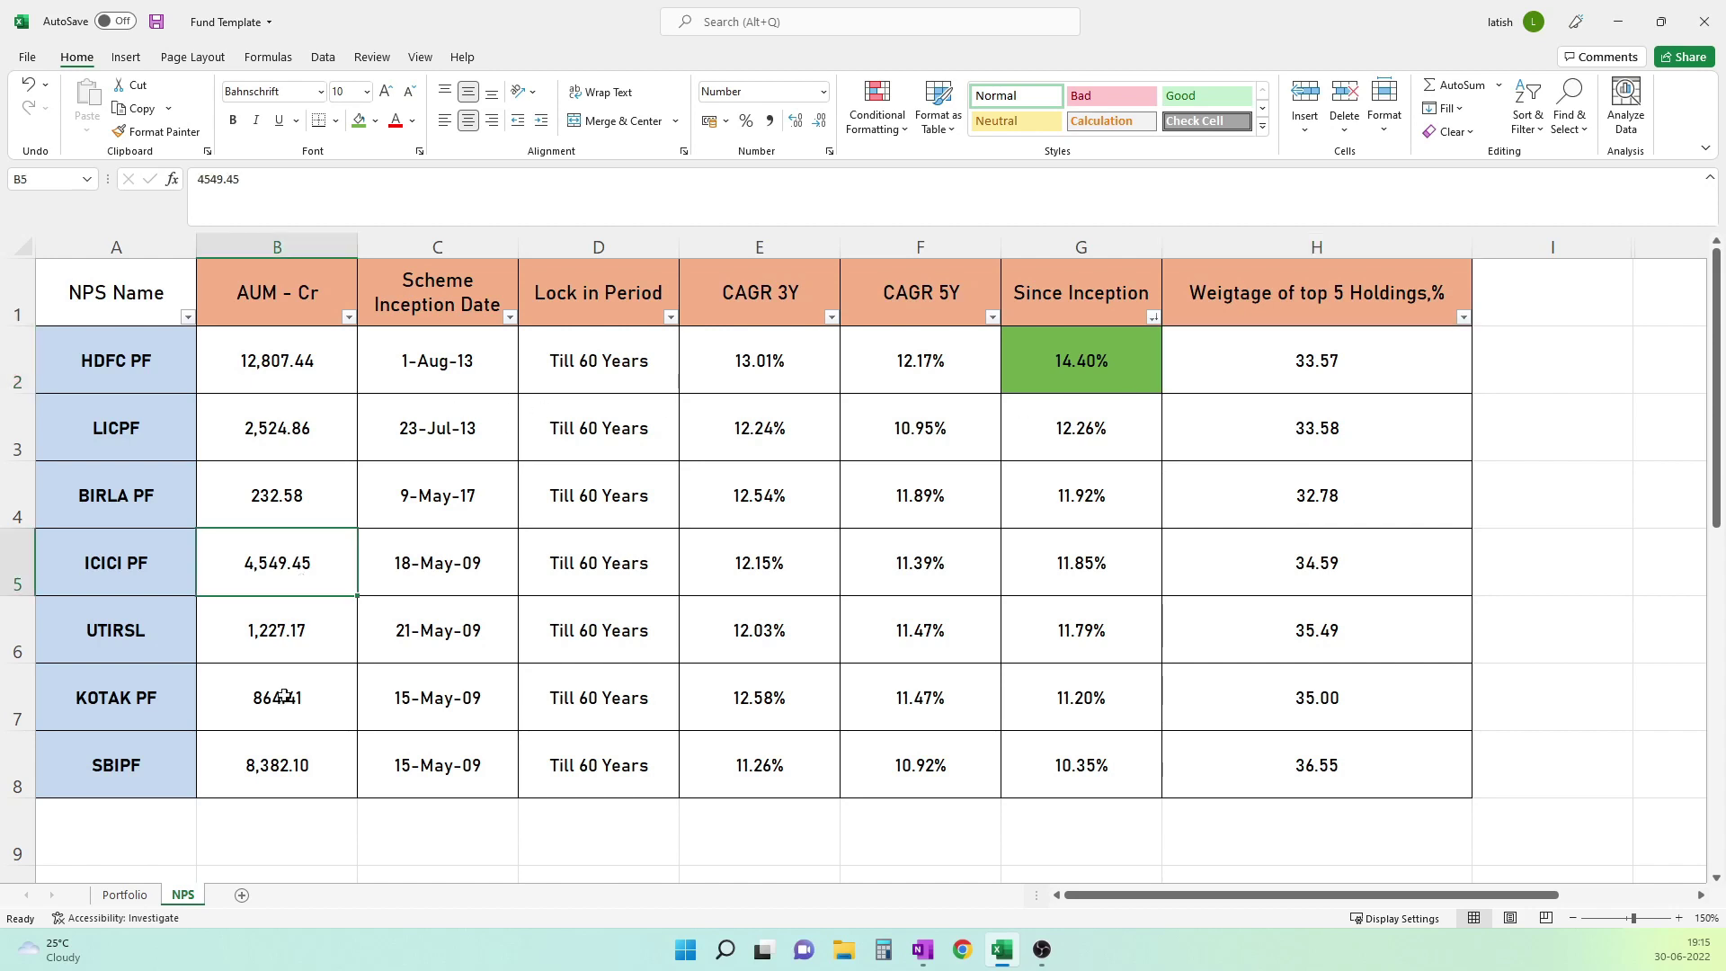
click(274, 745)
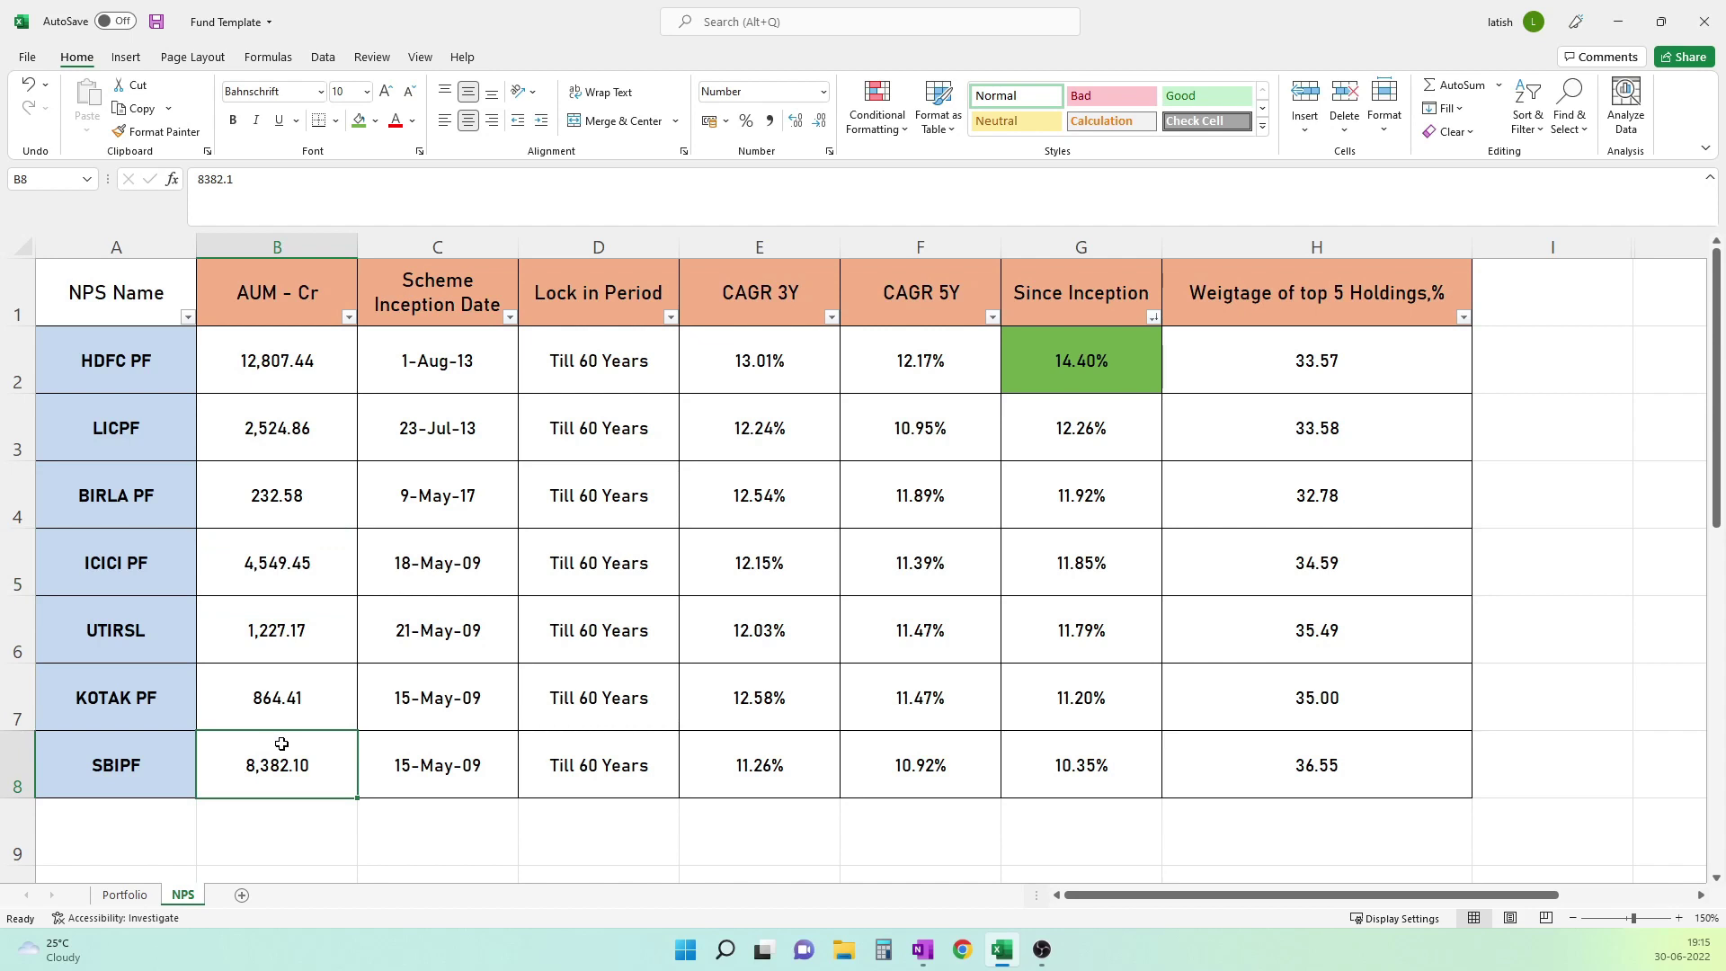
click(348, 316)
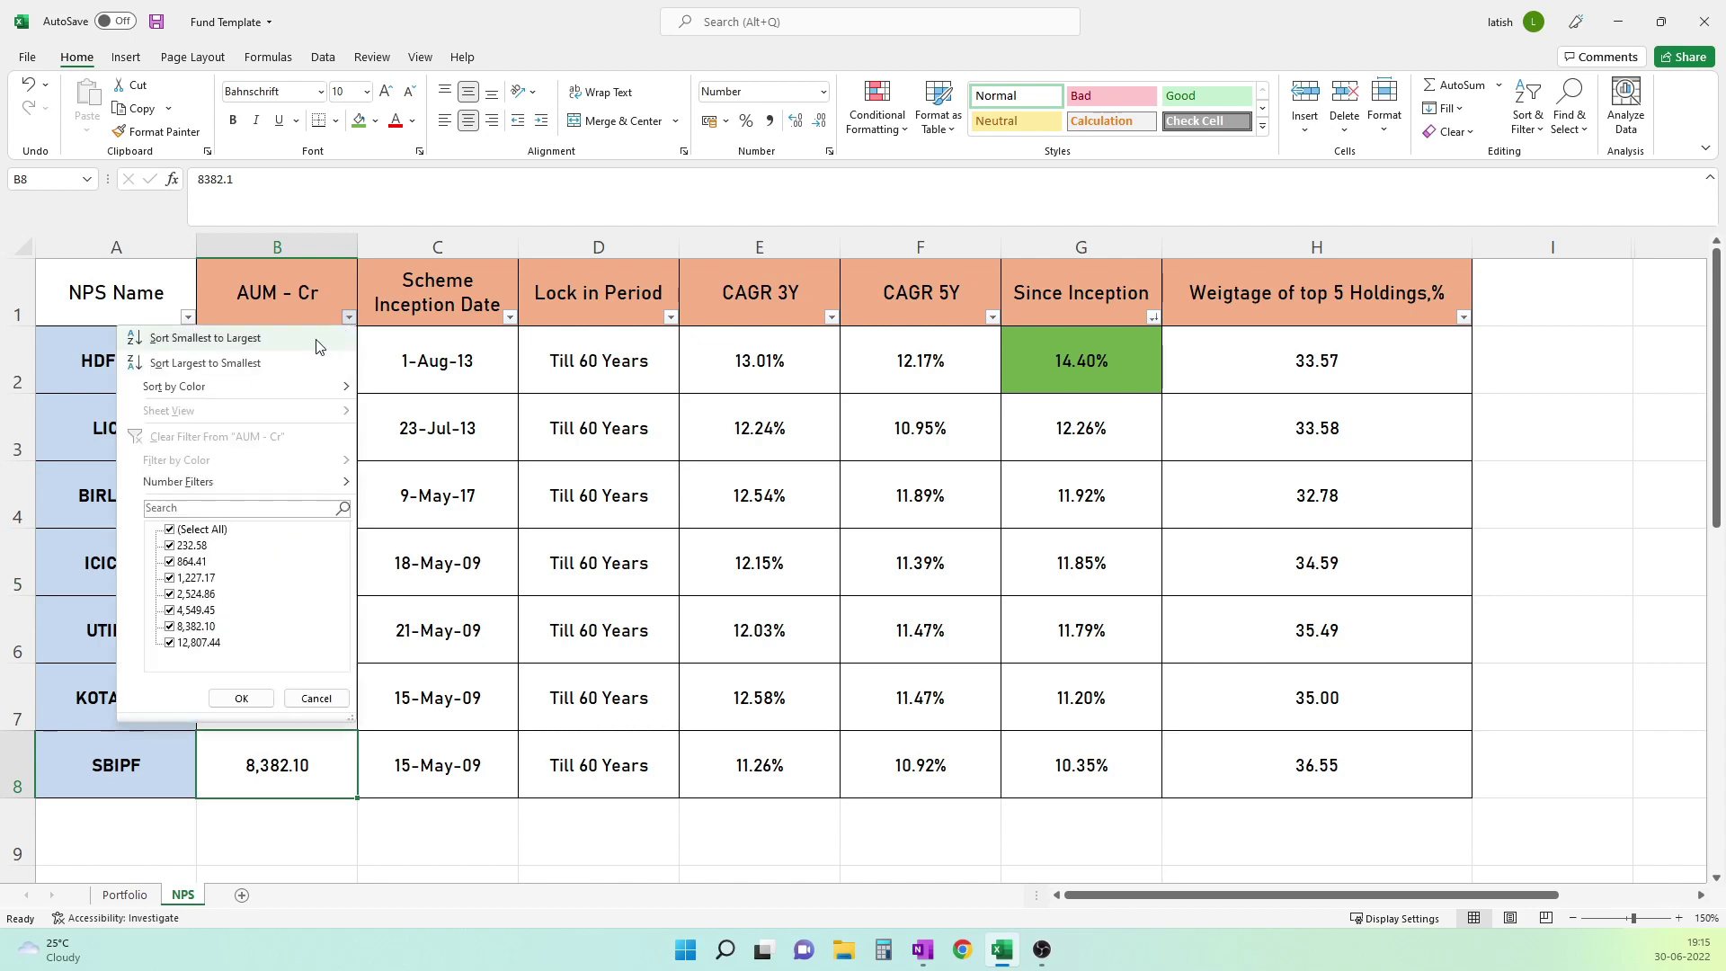
click(289, 364)
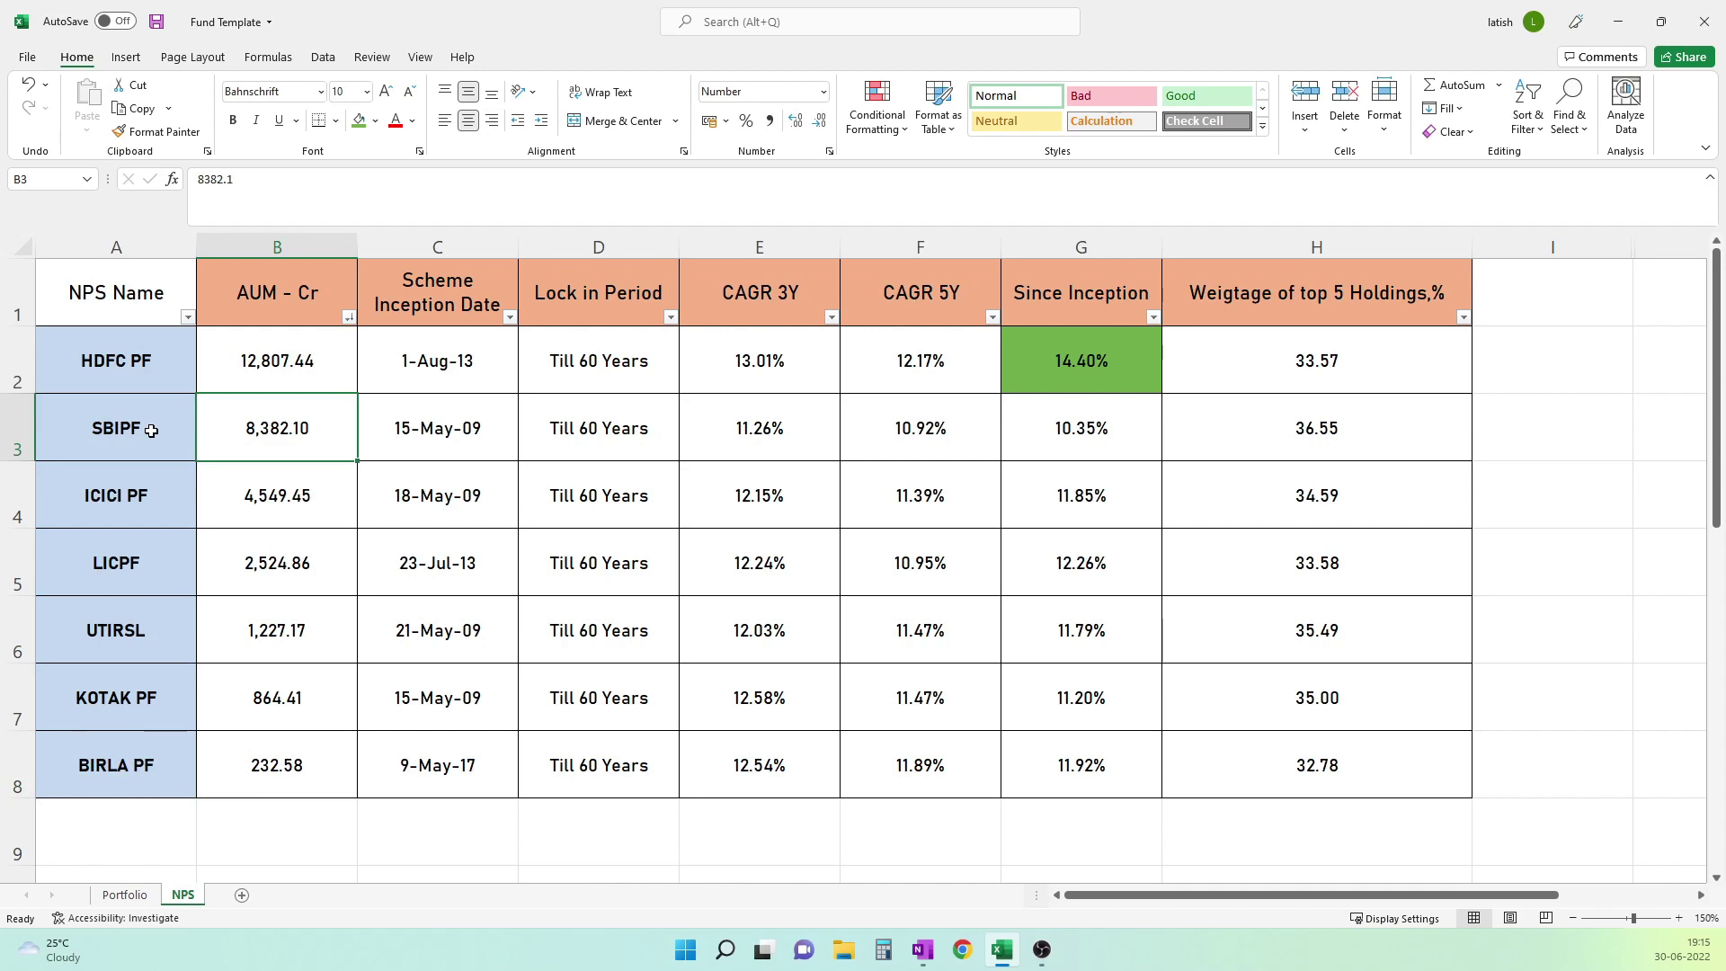
Examine the AUM of each fund in the sorted table, from SBIPF down to BIRLA PF.
click(150, 431)
click(232, 423)
click(157, 480)
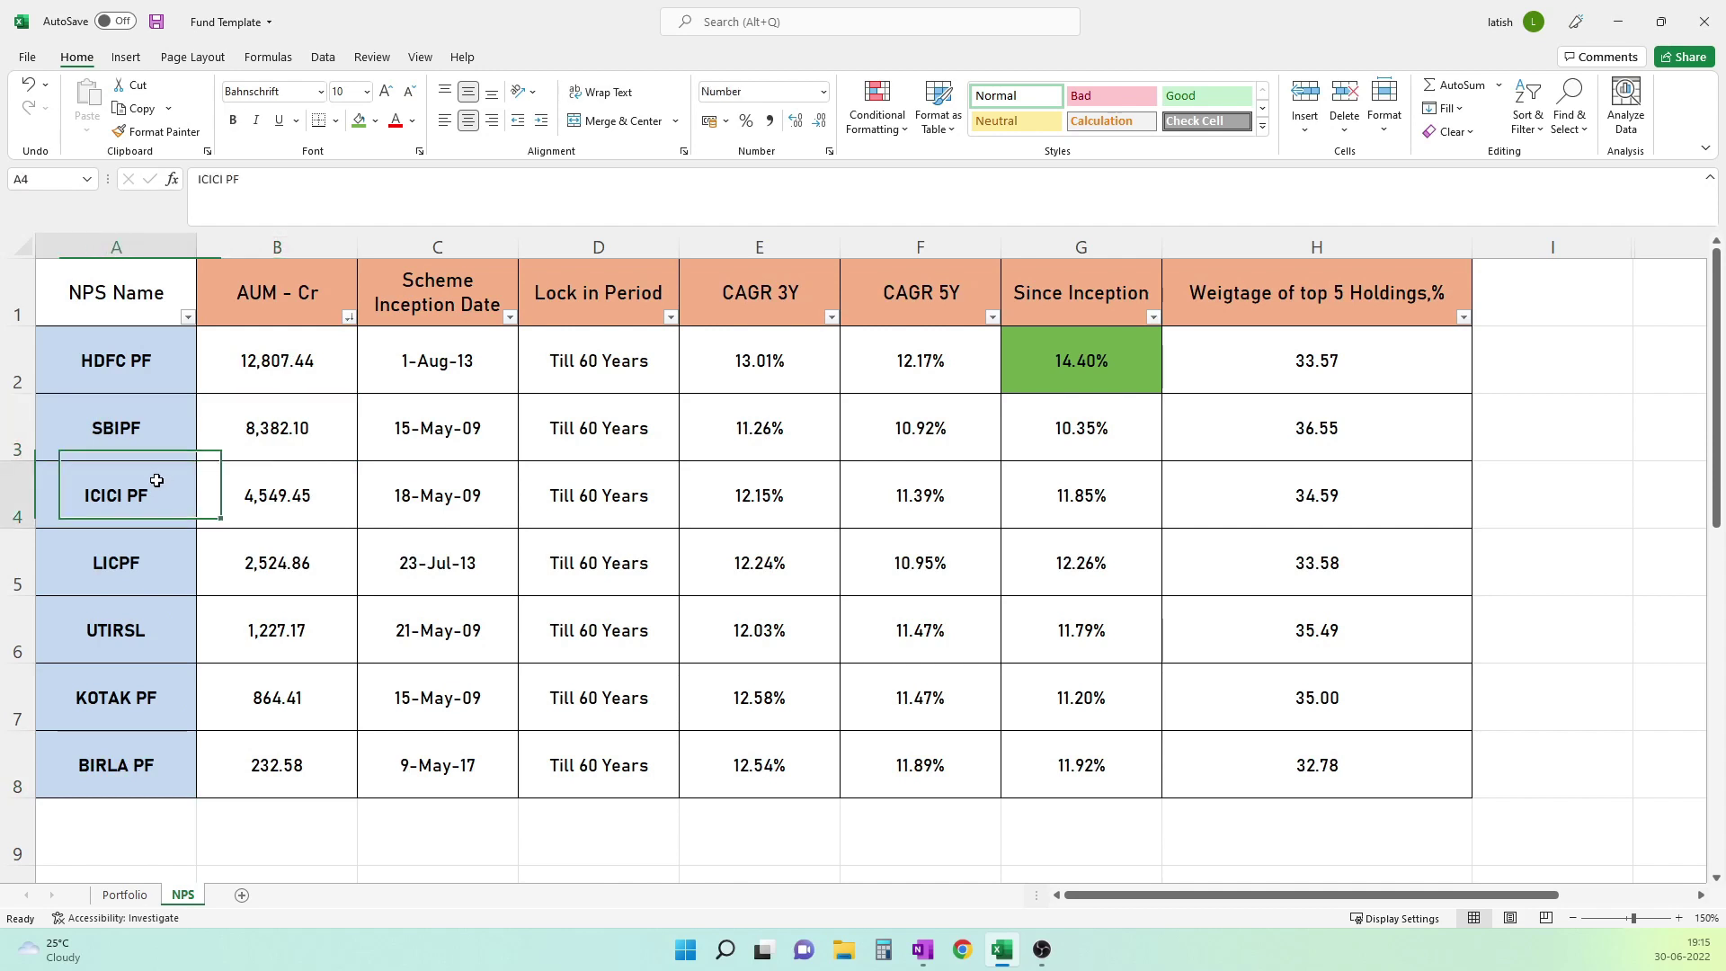
click(341, 520)
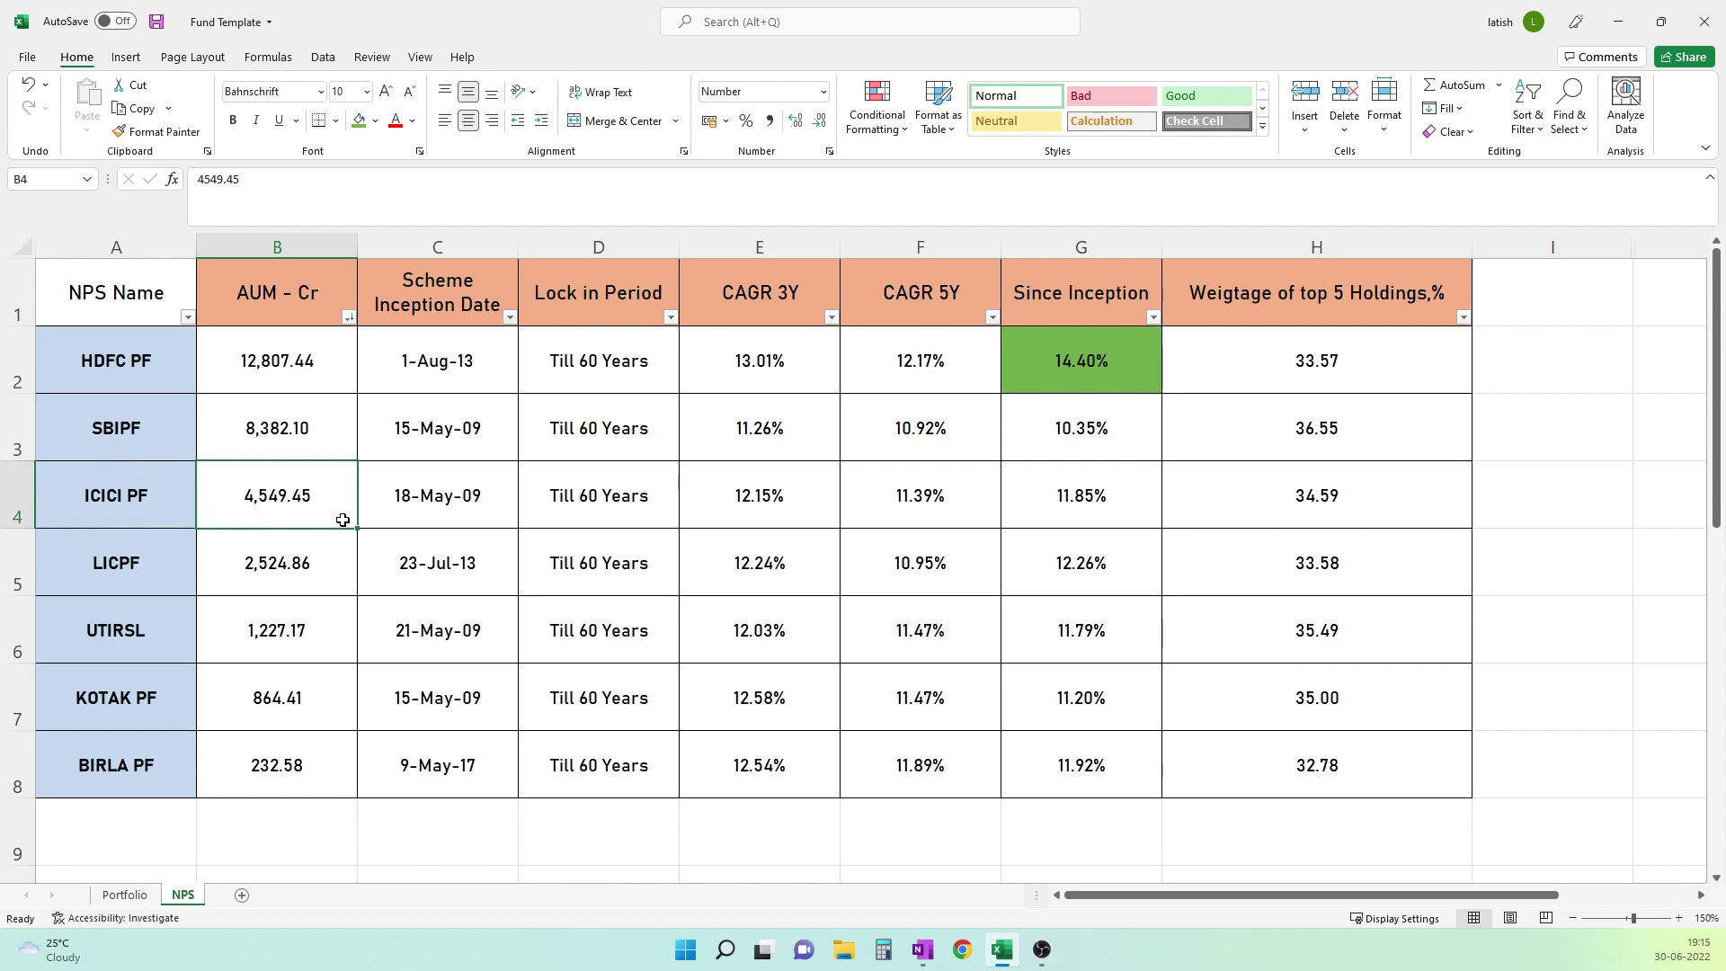
click(160, 552)
click(222, 555)
click(139, 581)
click(139, 601)
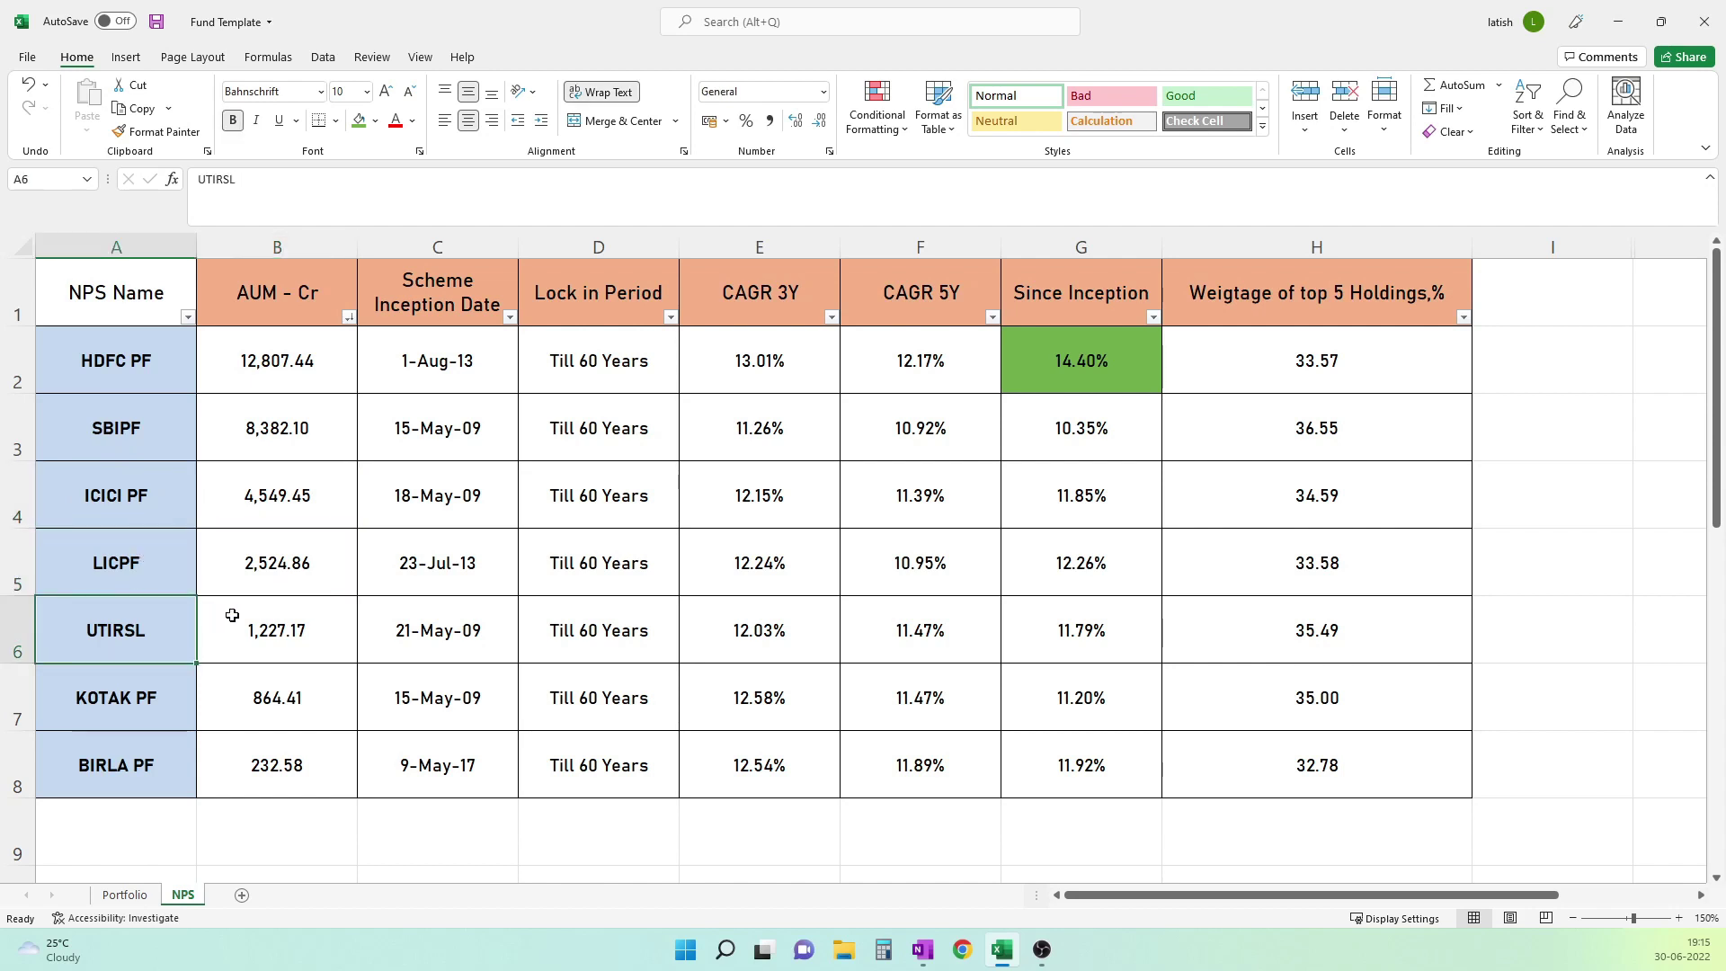
click(148, 693)
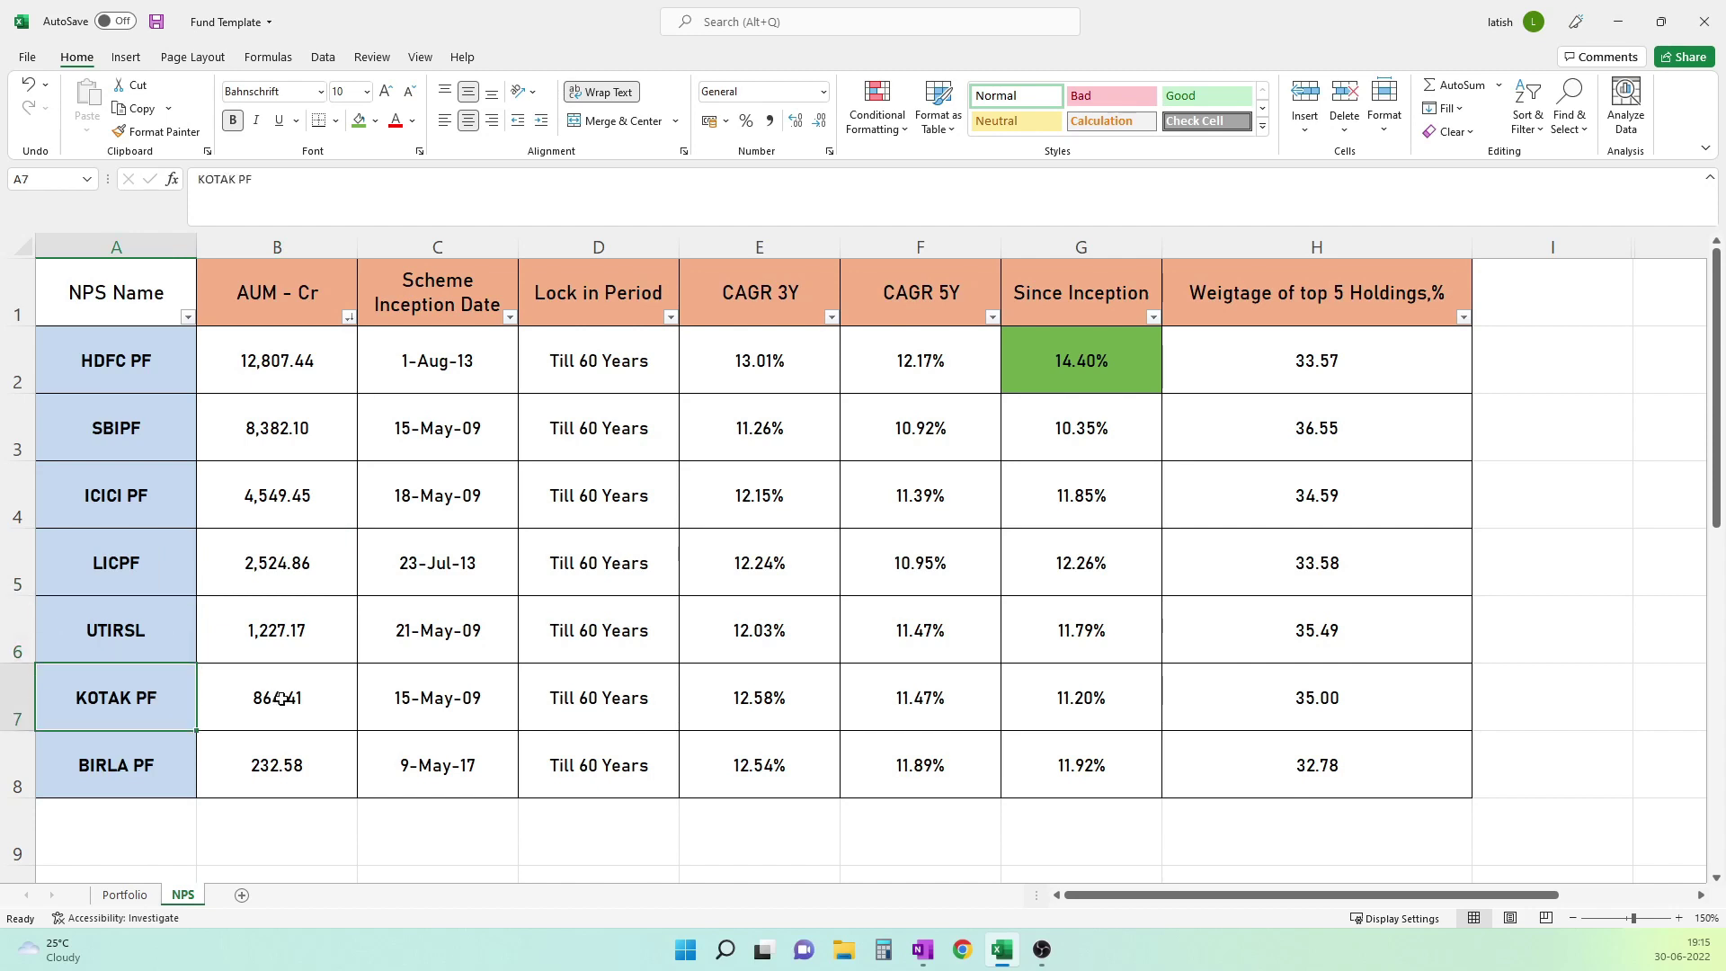
click(166, 751)
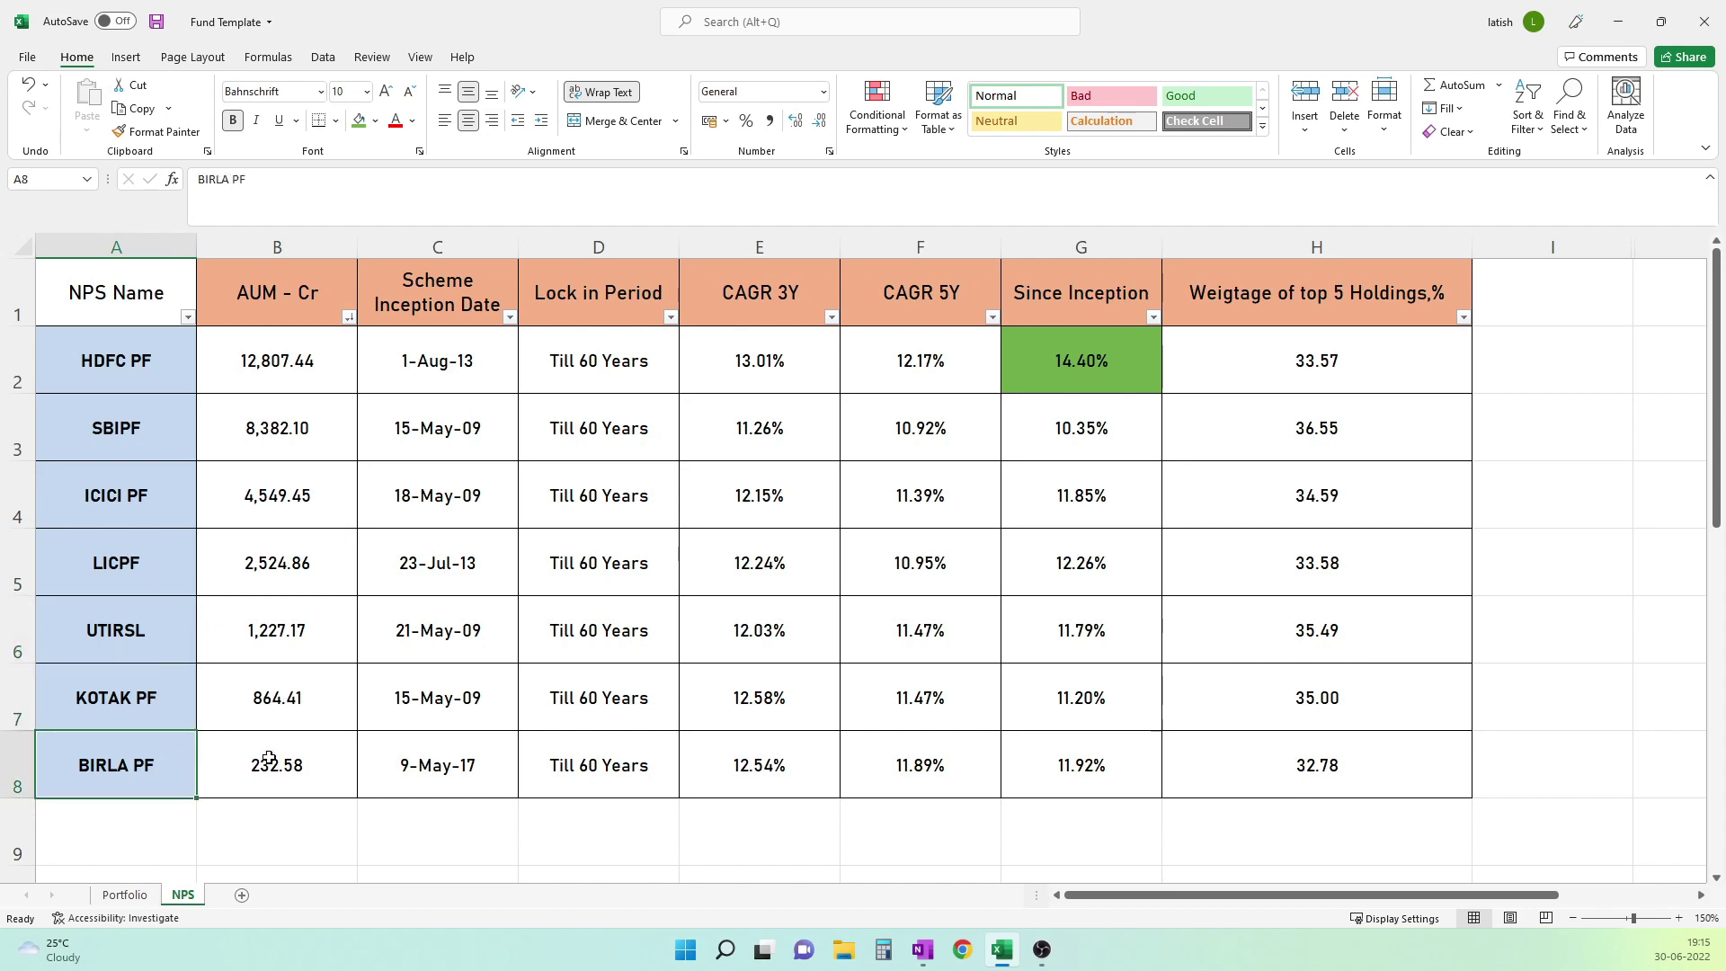
click(313, 765)
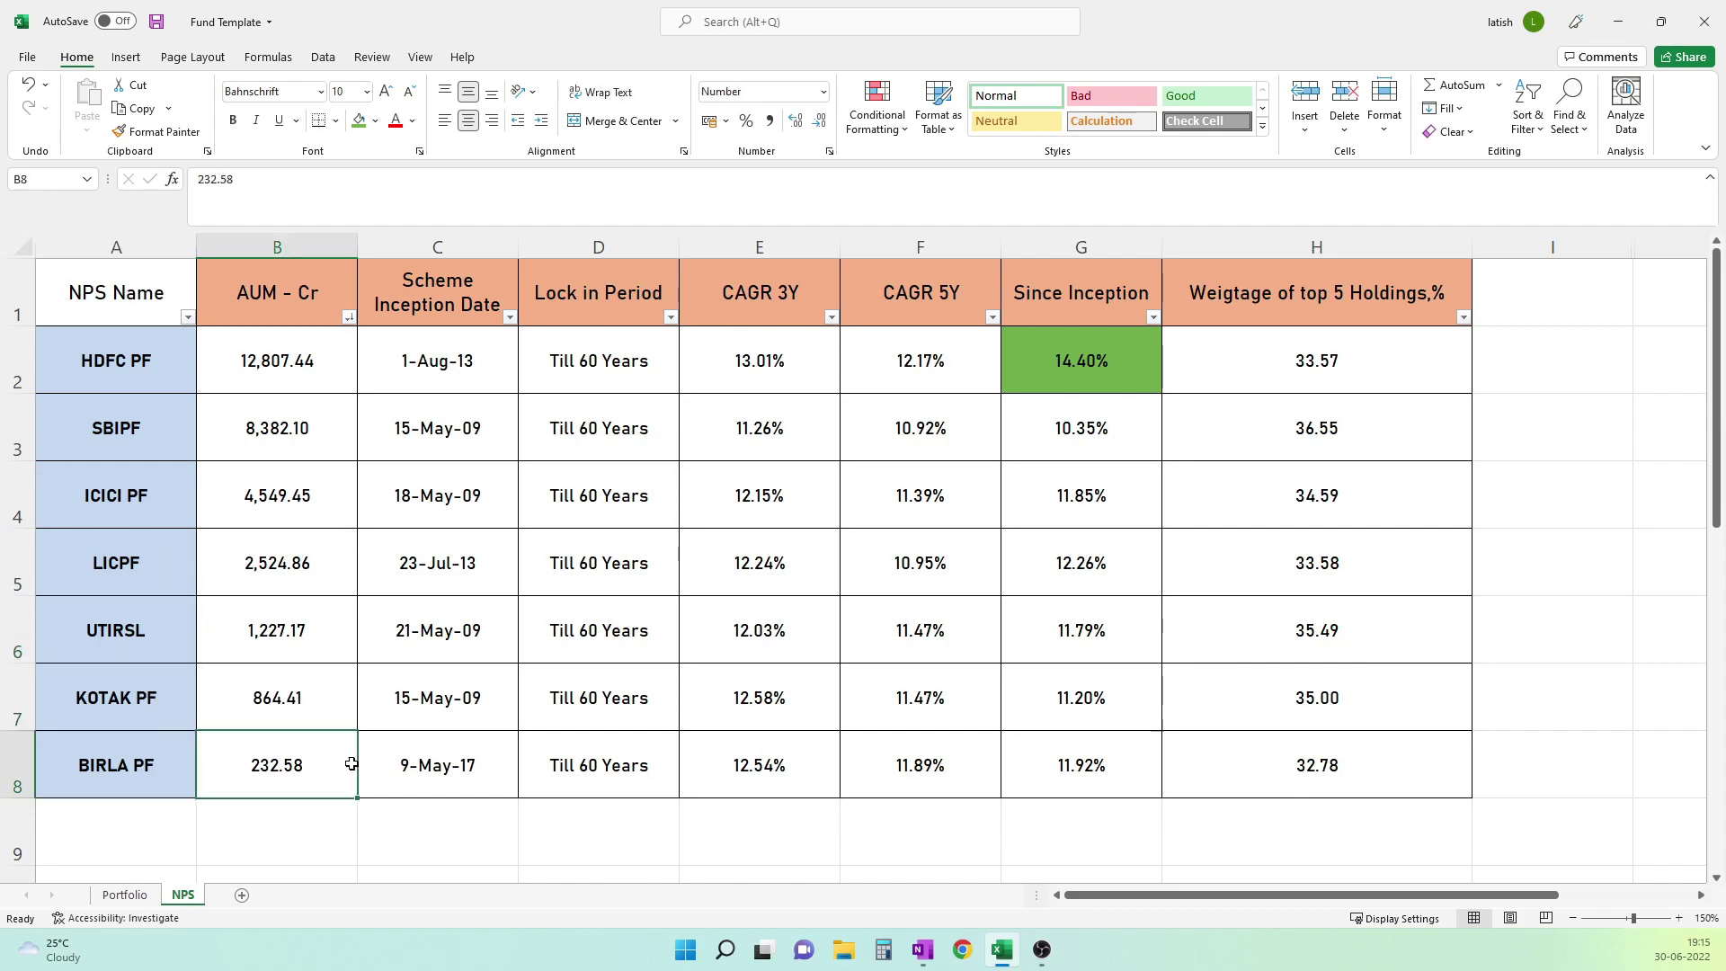
Examine the funds' scheme inception dates, SBIPF's three return figures and the returns of the remaining funds below it.
click(462, 445)
click(436, 490)
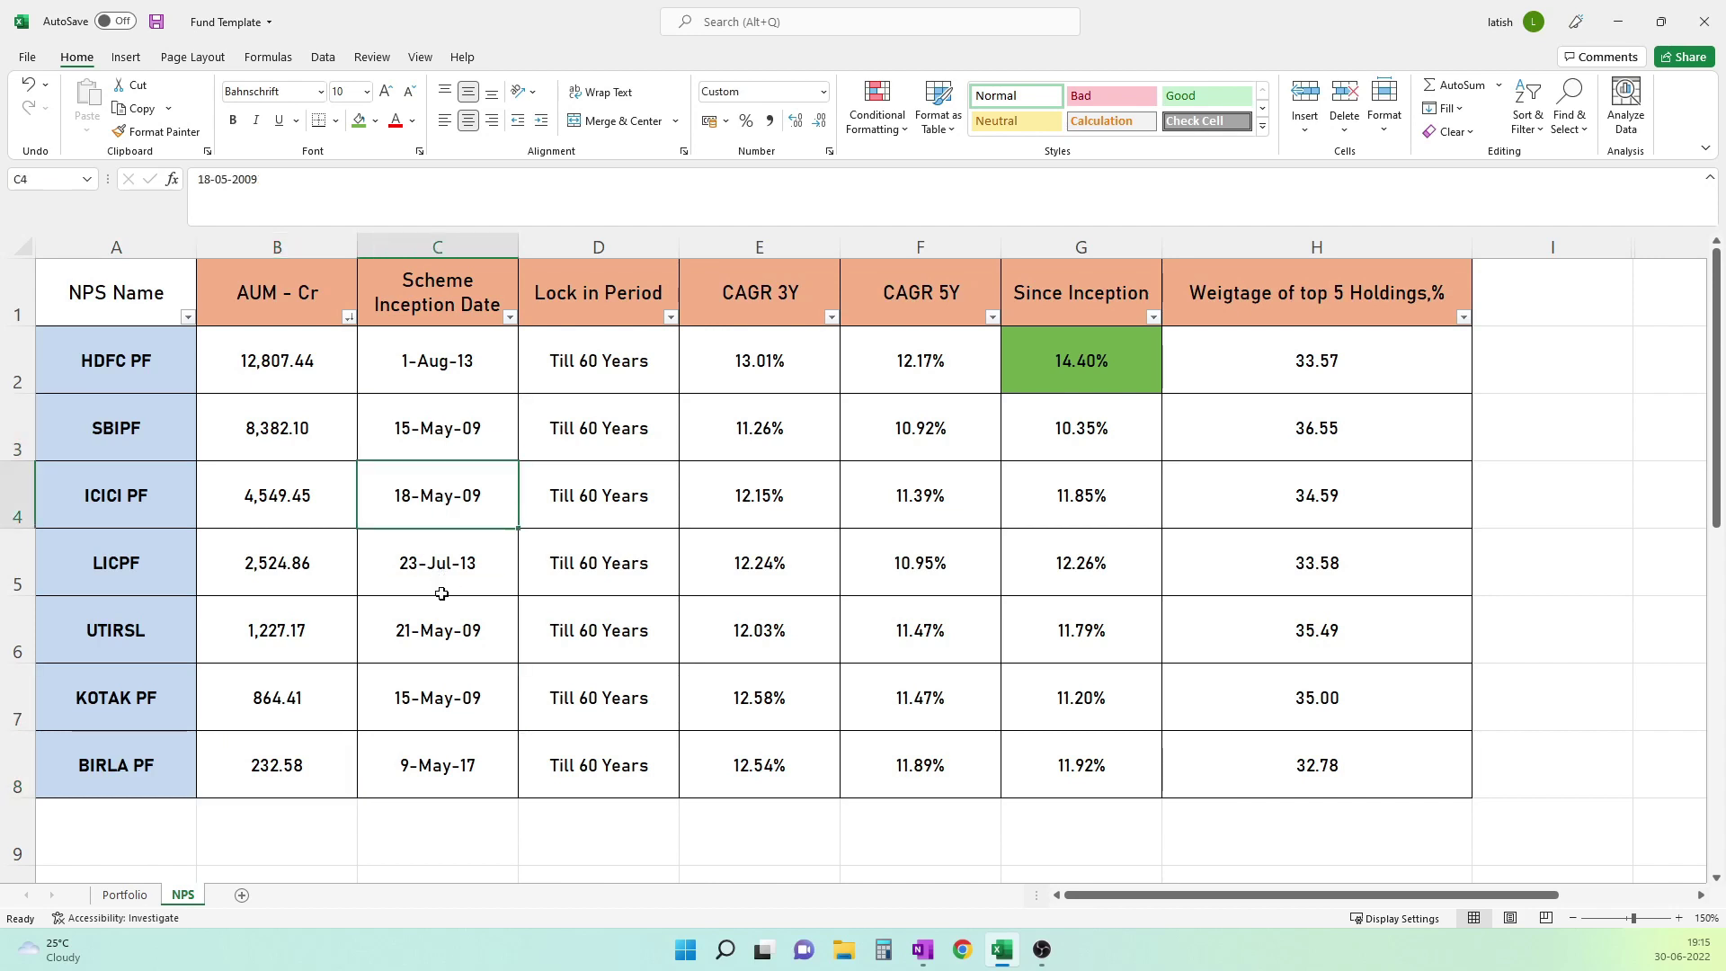
click(442, 630)
click(443, 674)
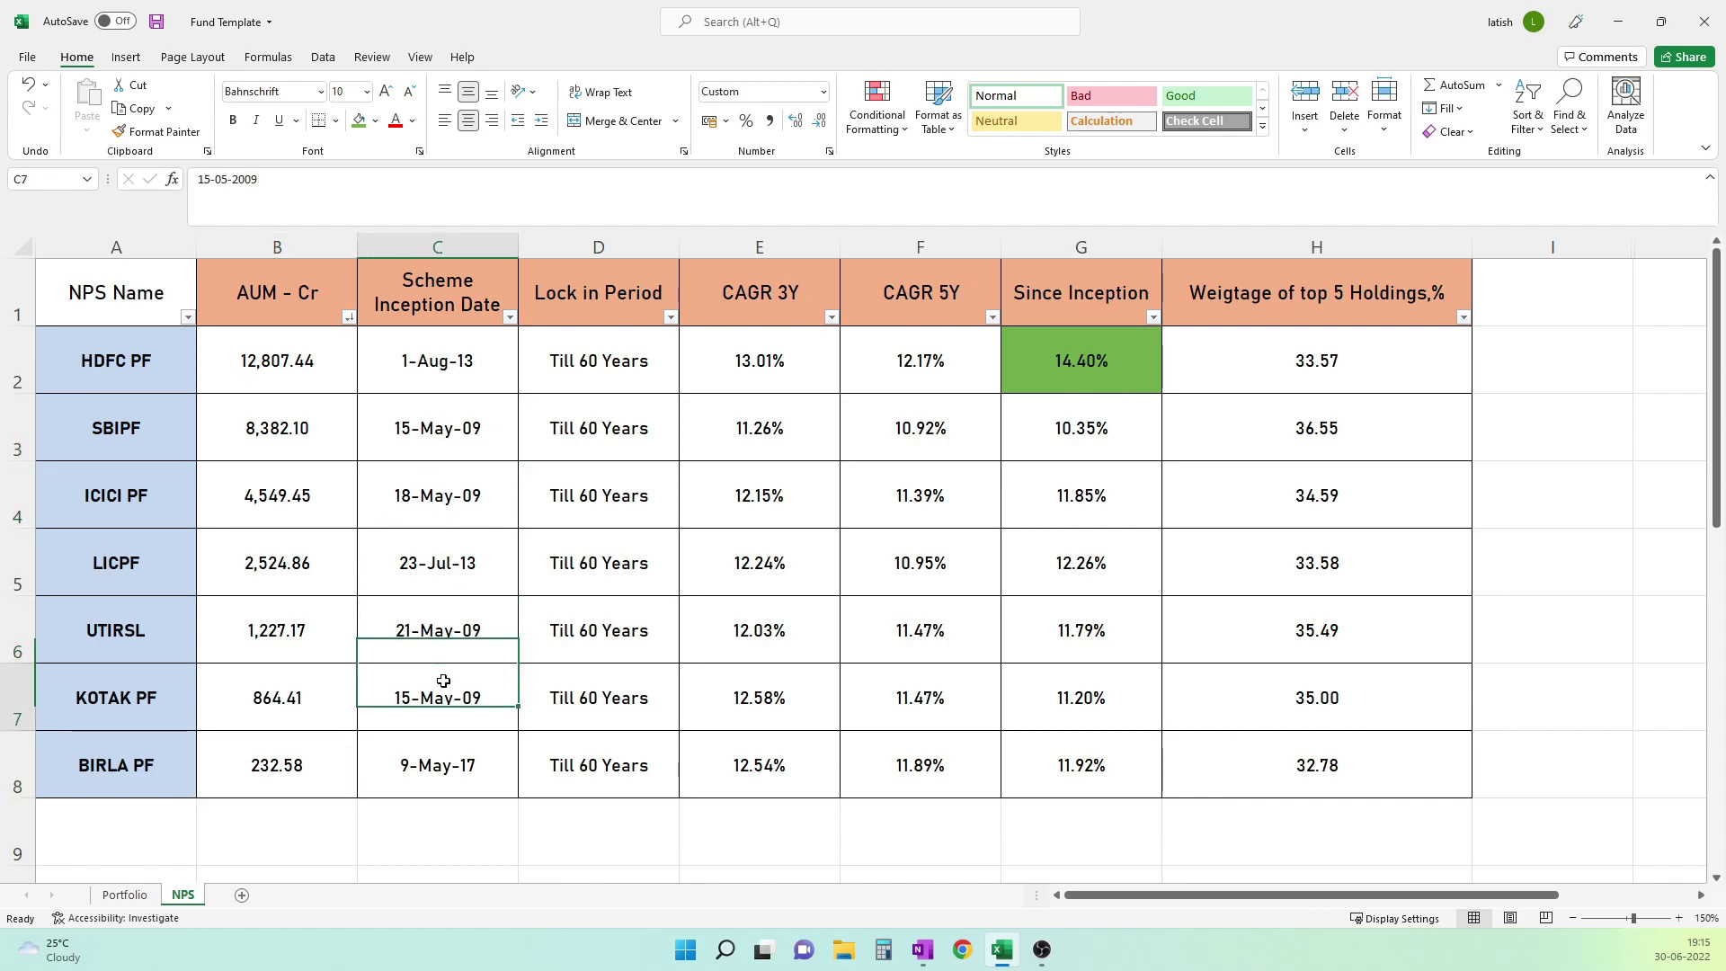
click(446, 440)
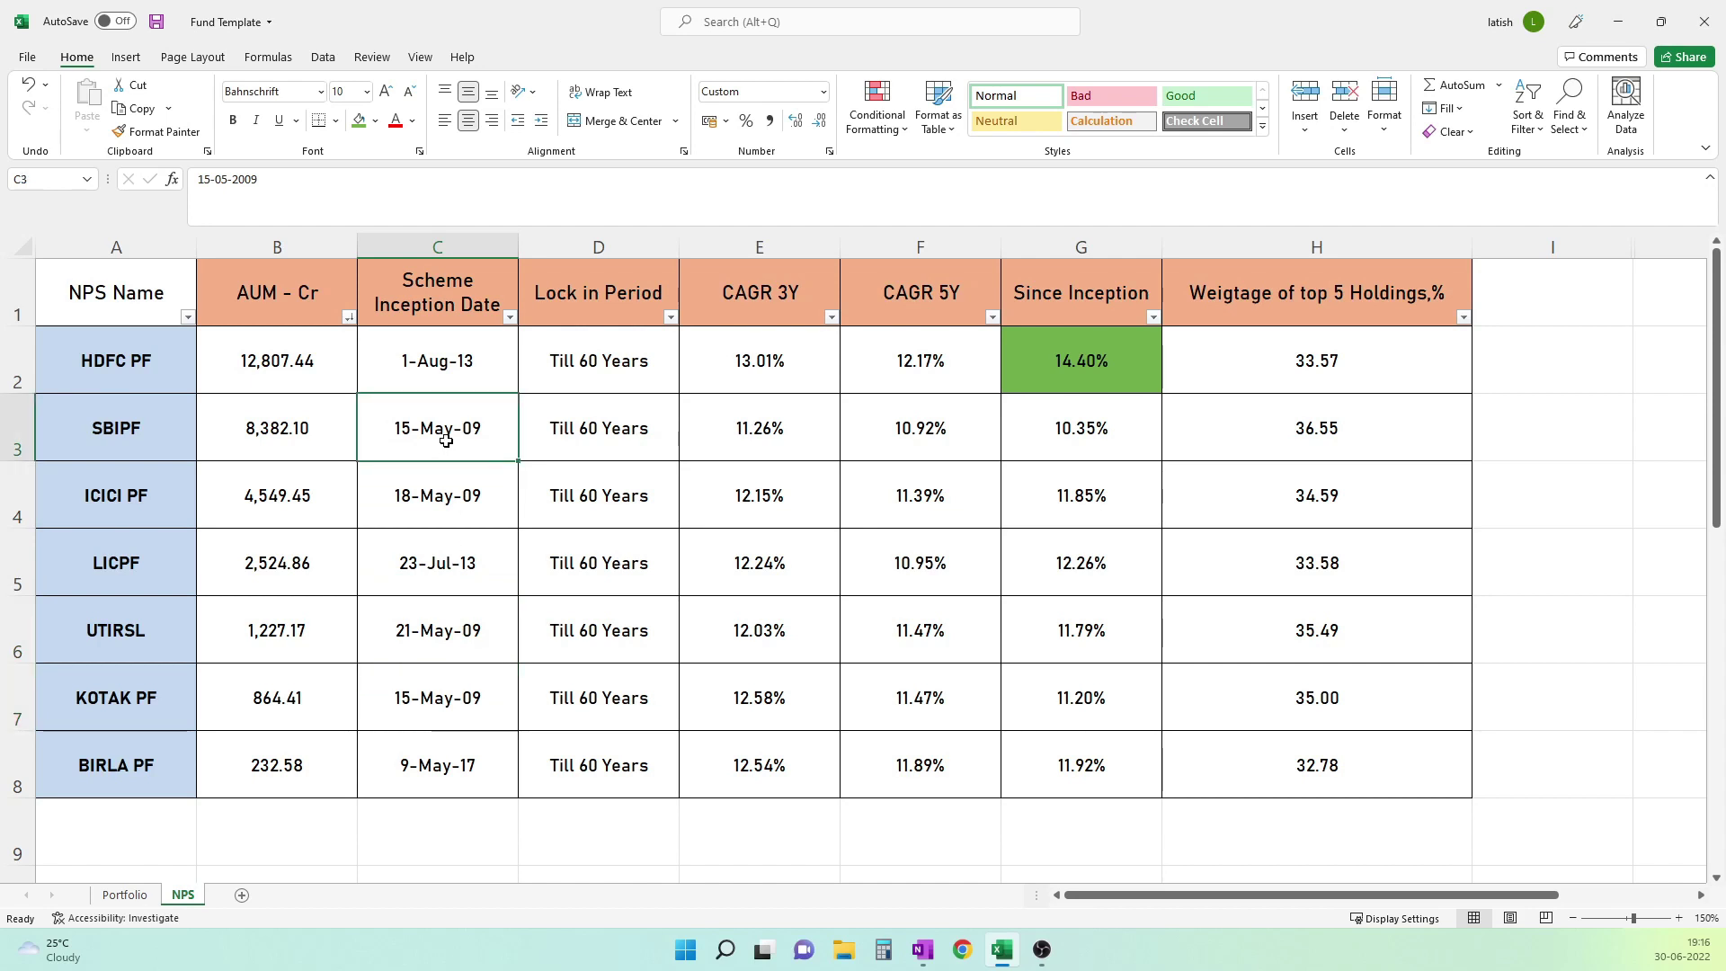
click(780, 427)
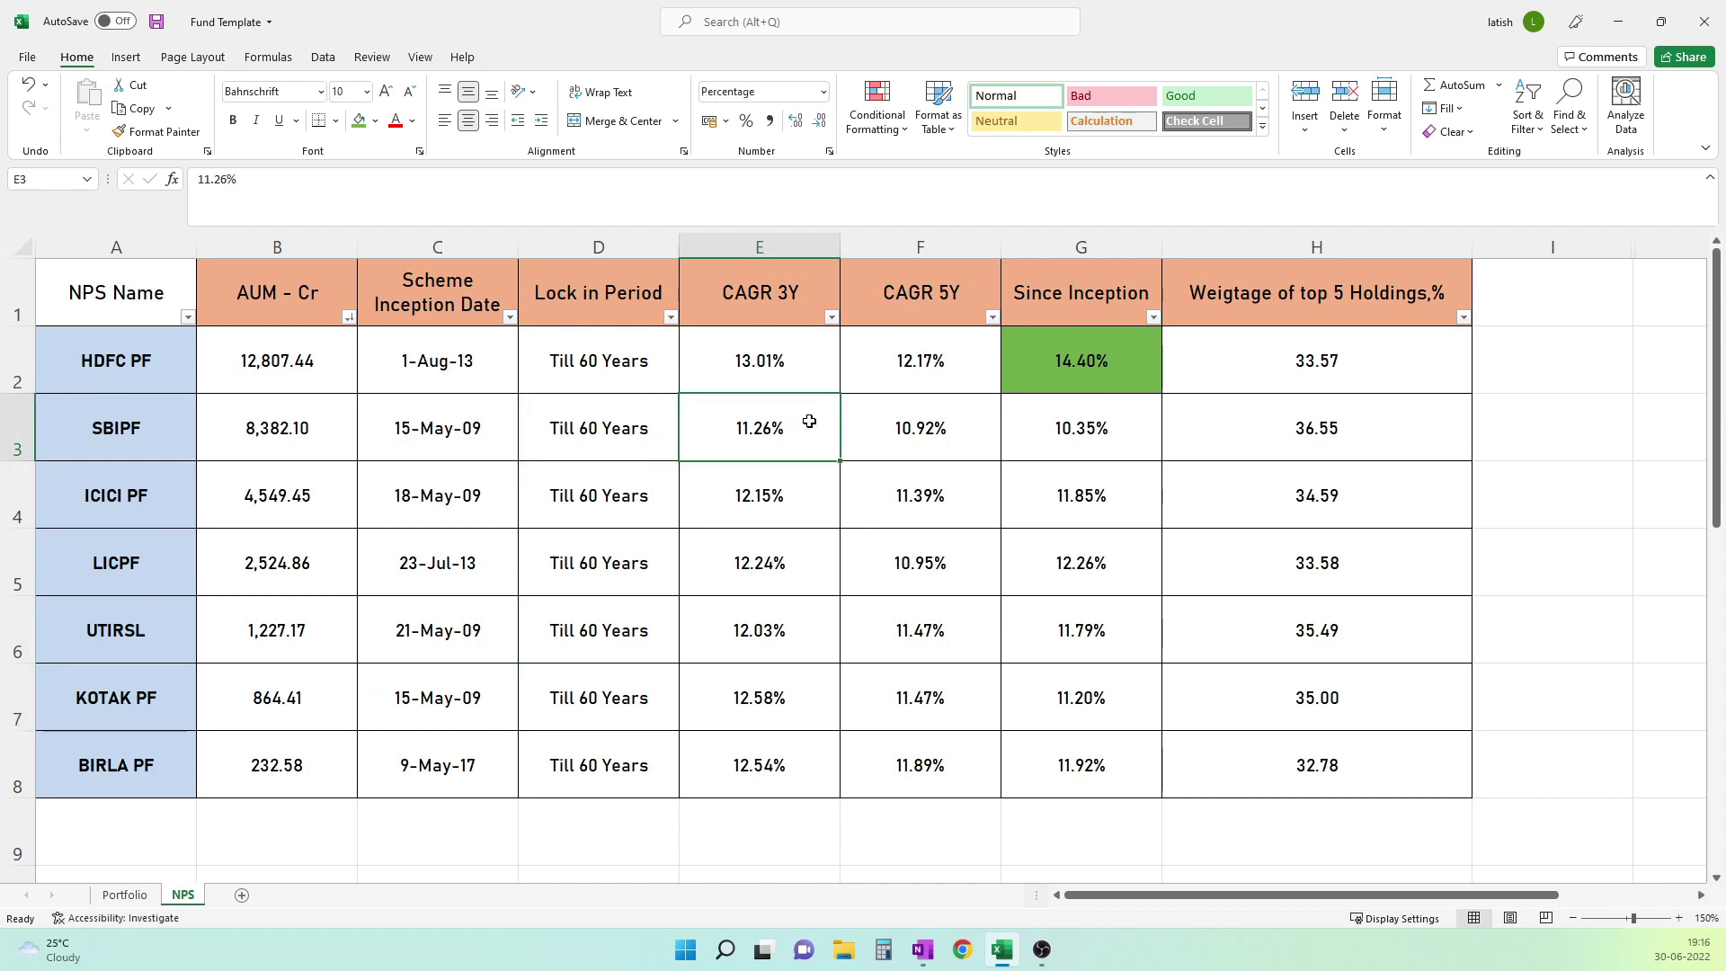
click(880, 426)
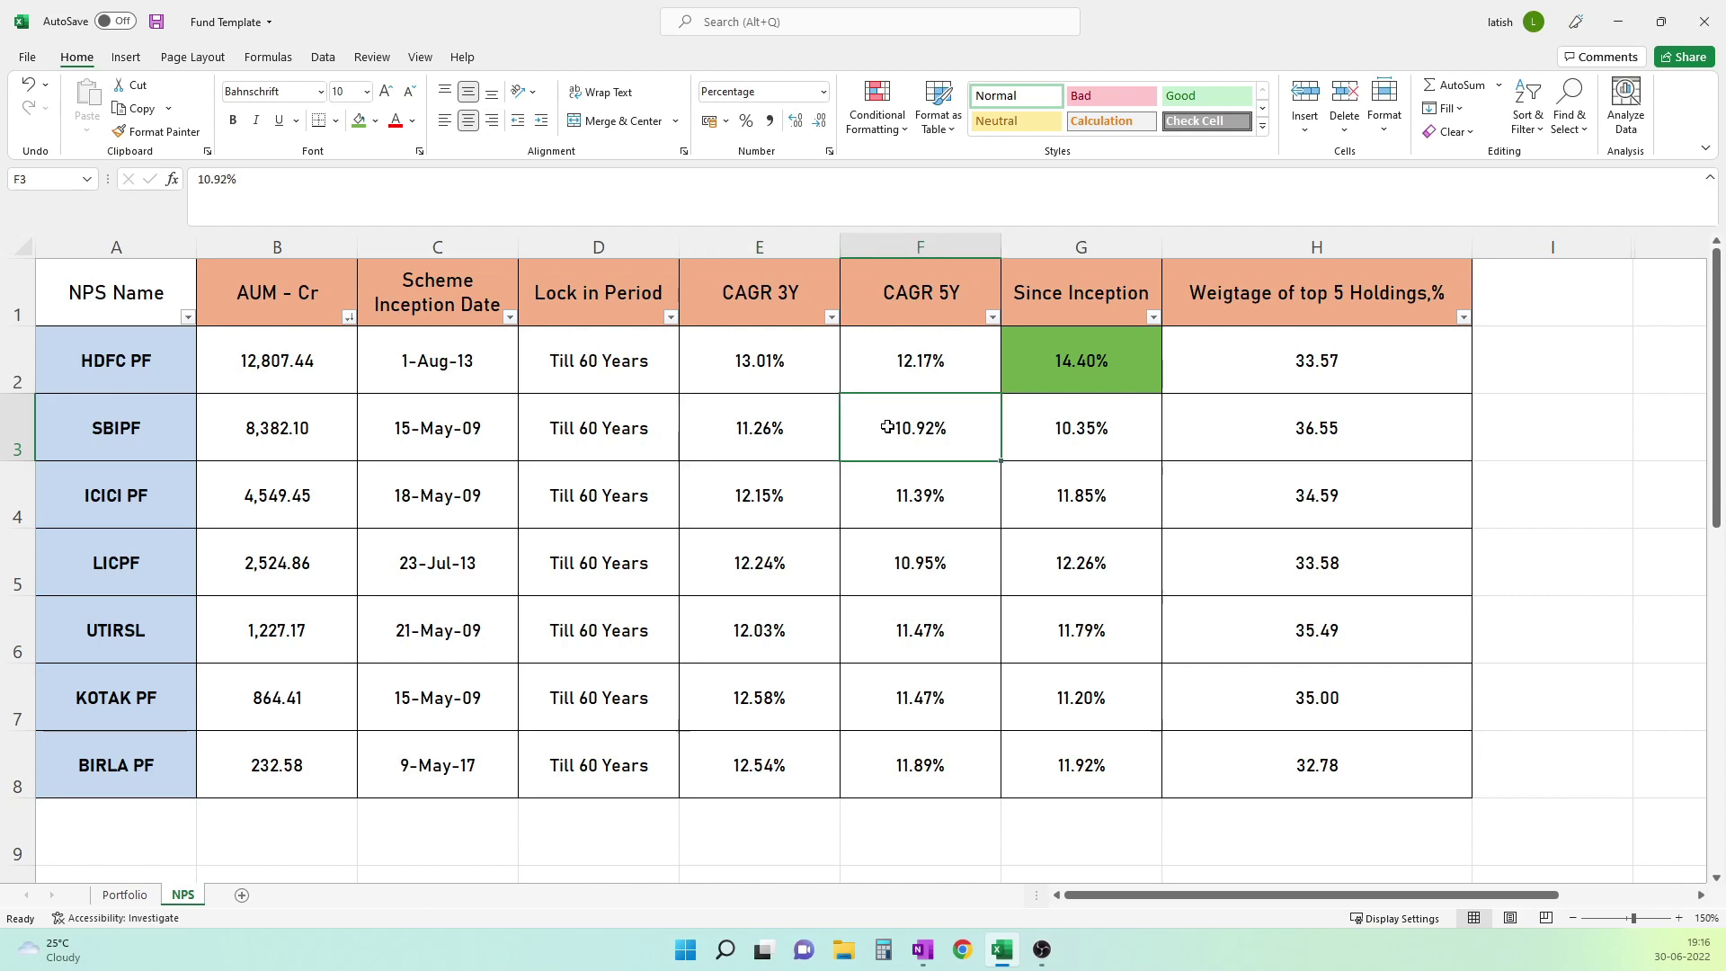
click(1083, 437)
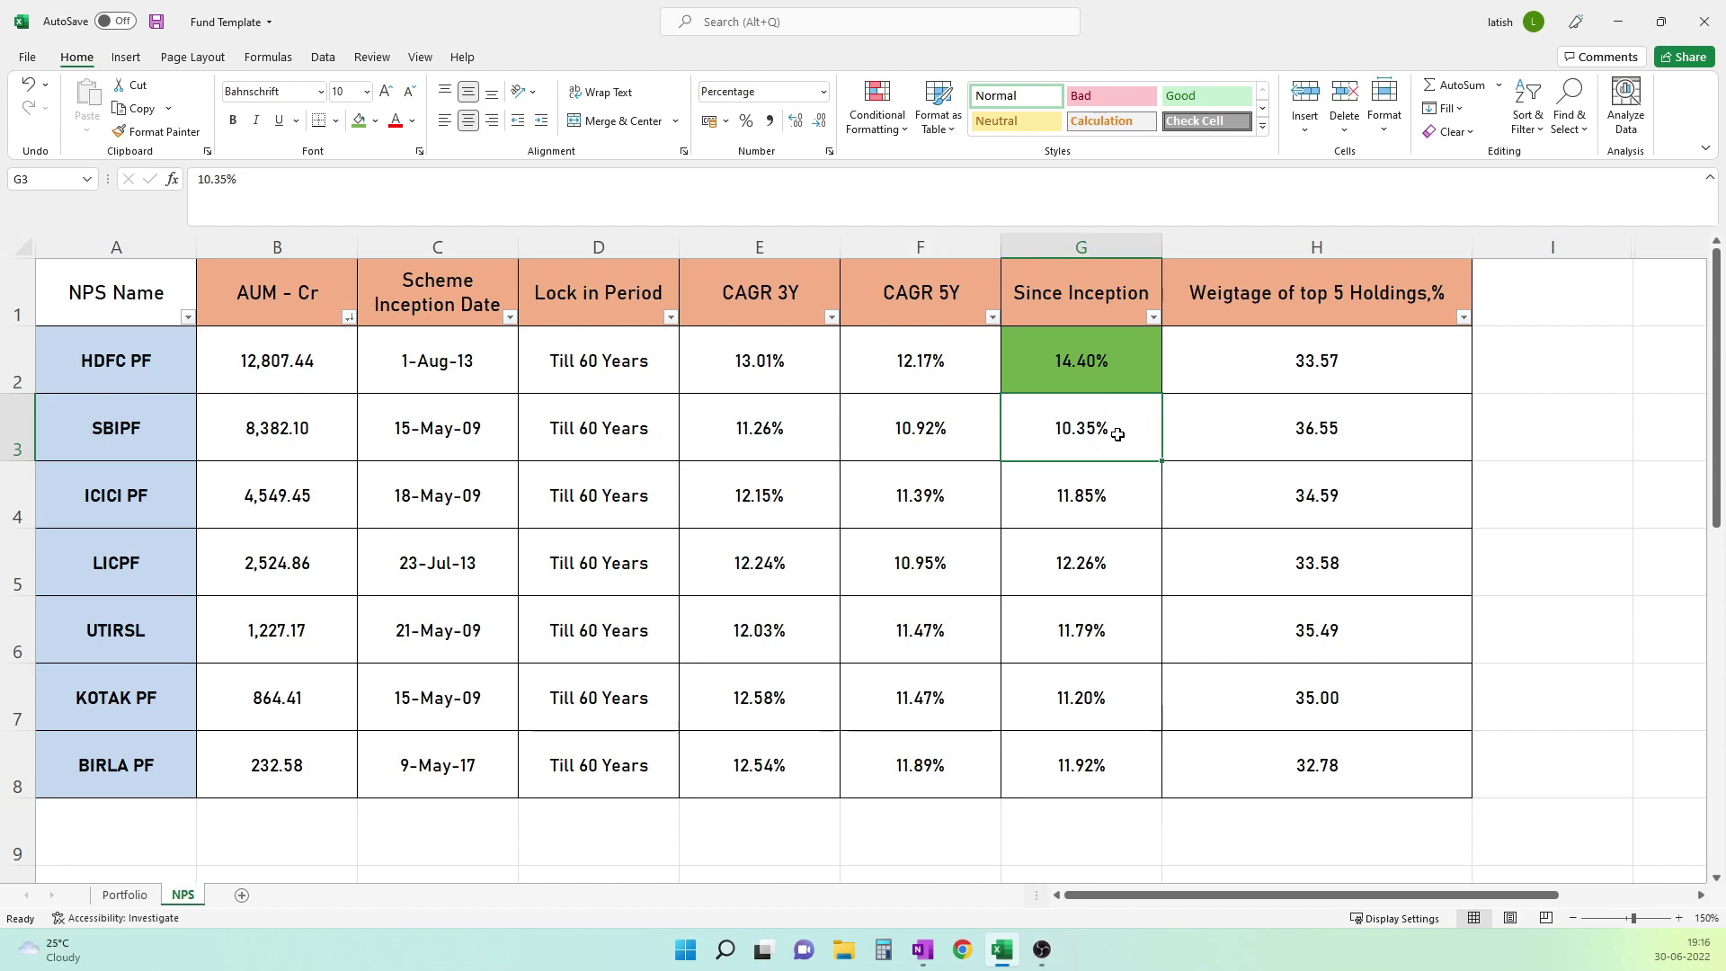
drag(756, 498, 1048, 745)
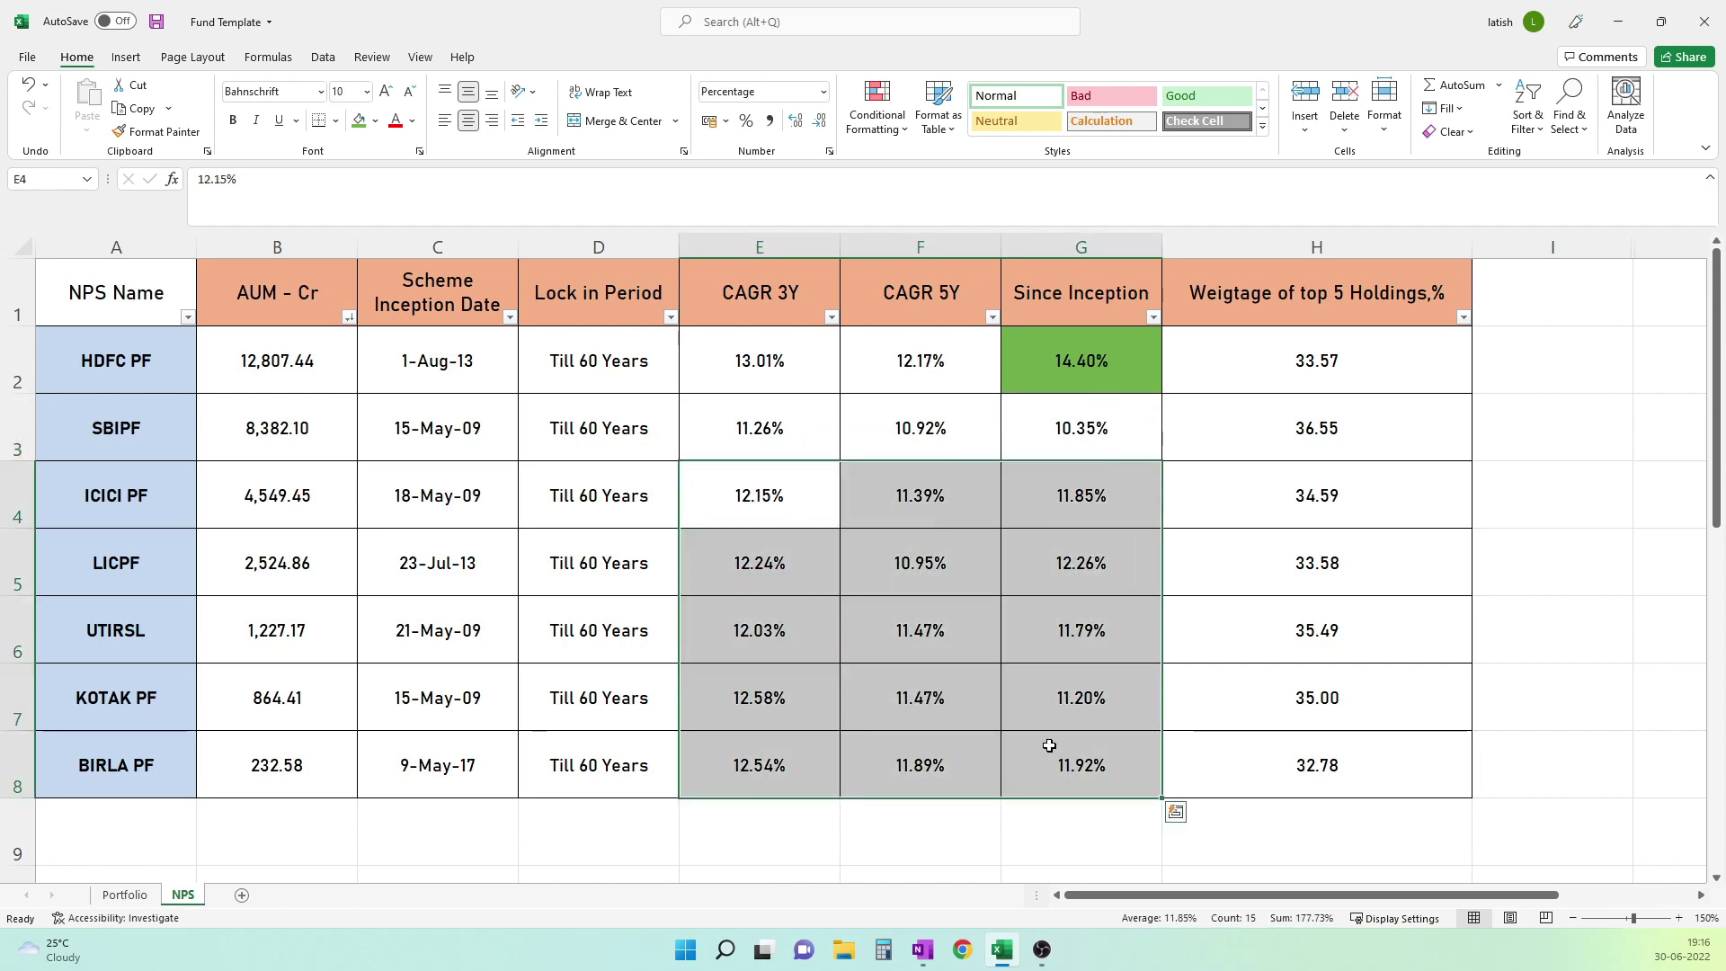
click(1049, 745)
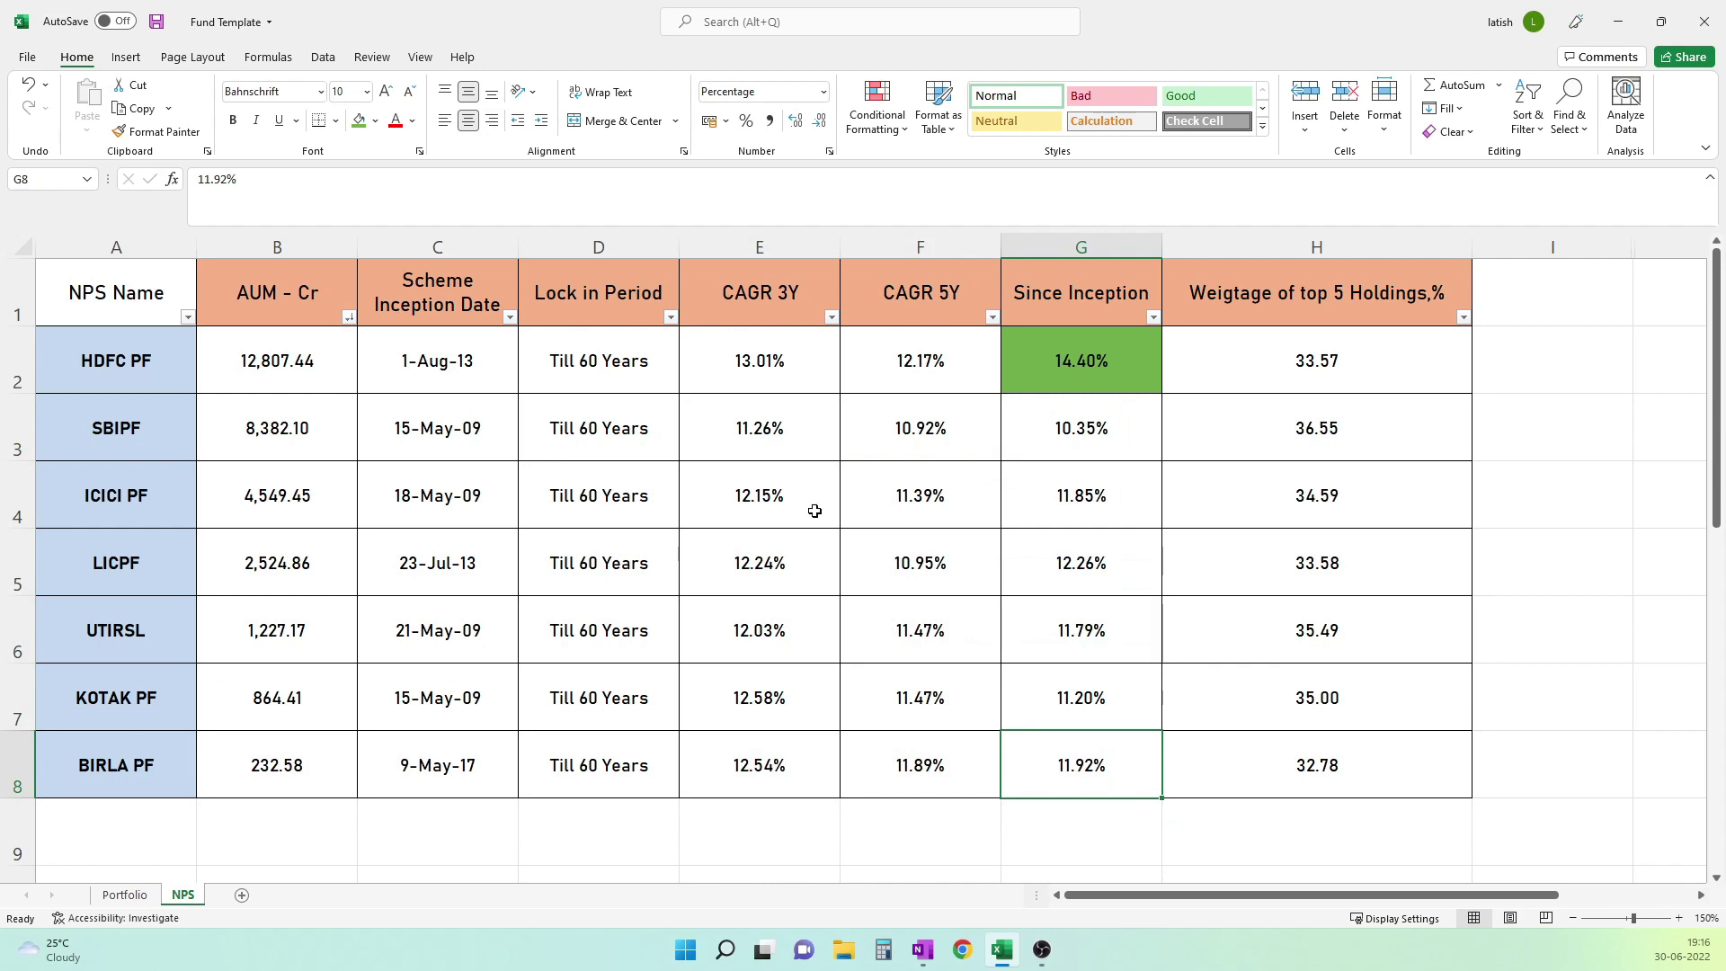
Fill HDFC PF's CAGR 3Y and CAGR 5Y cells with the same green.
click(773, 360)
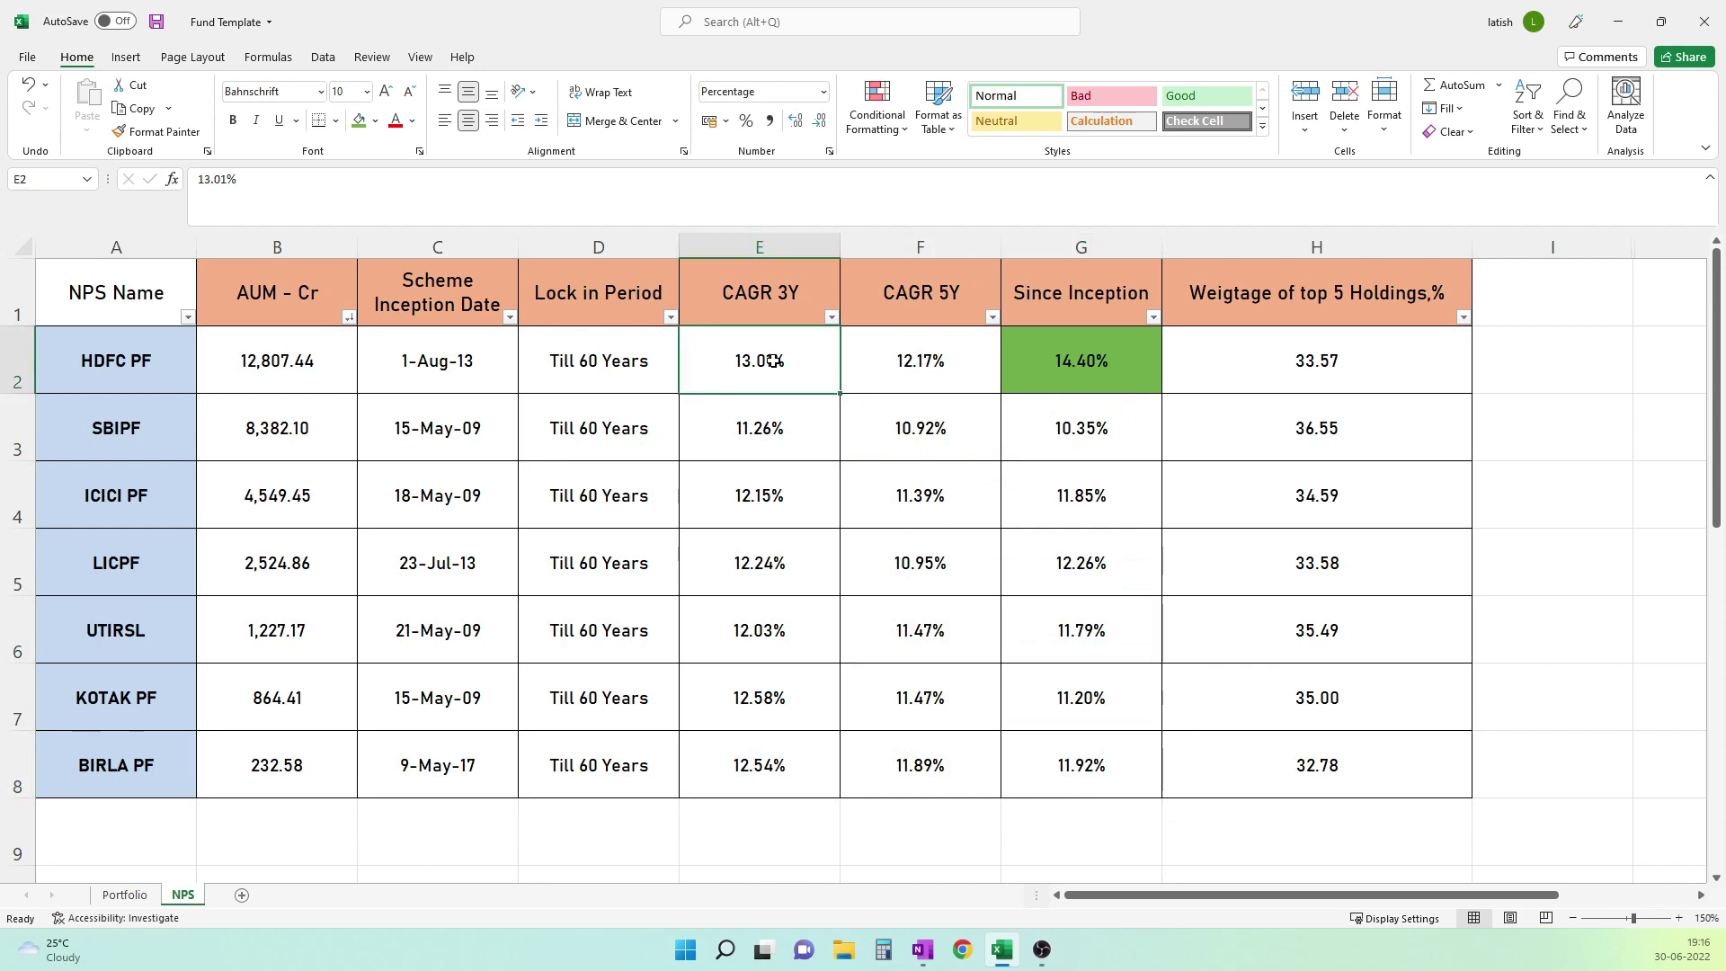
click(358, 119)
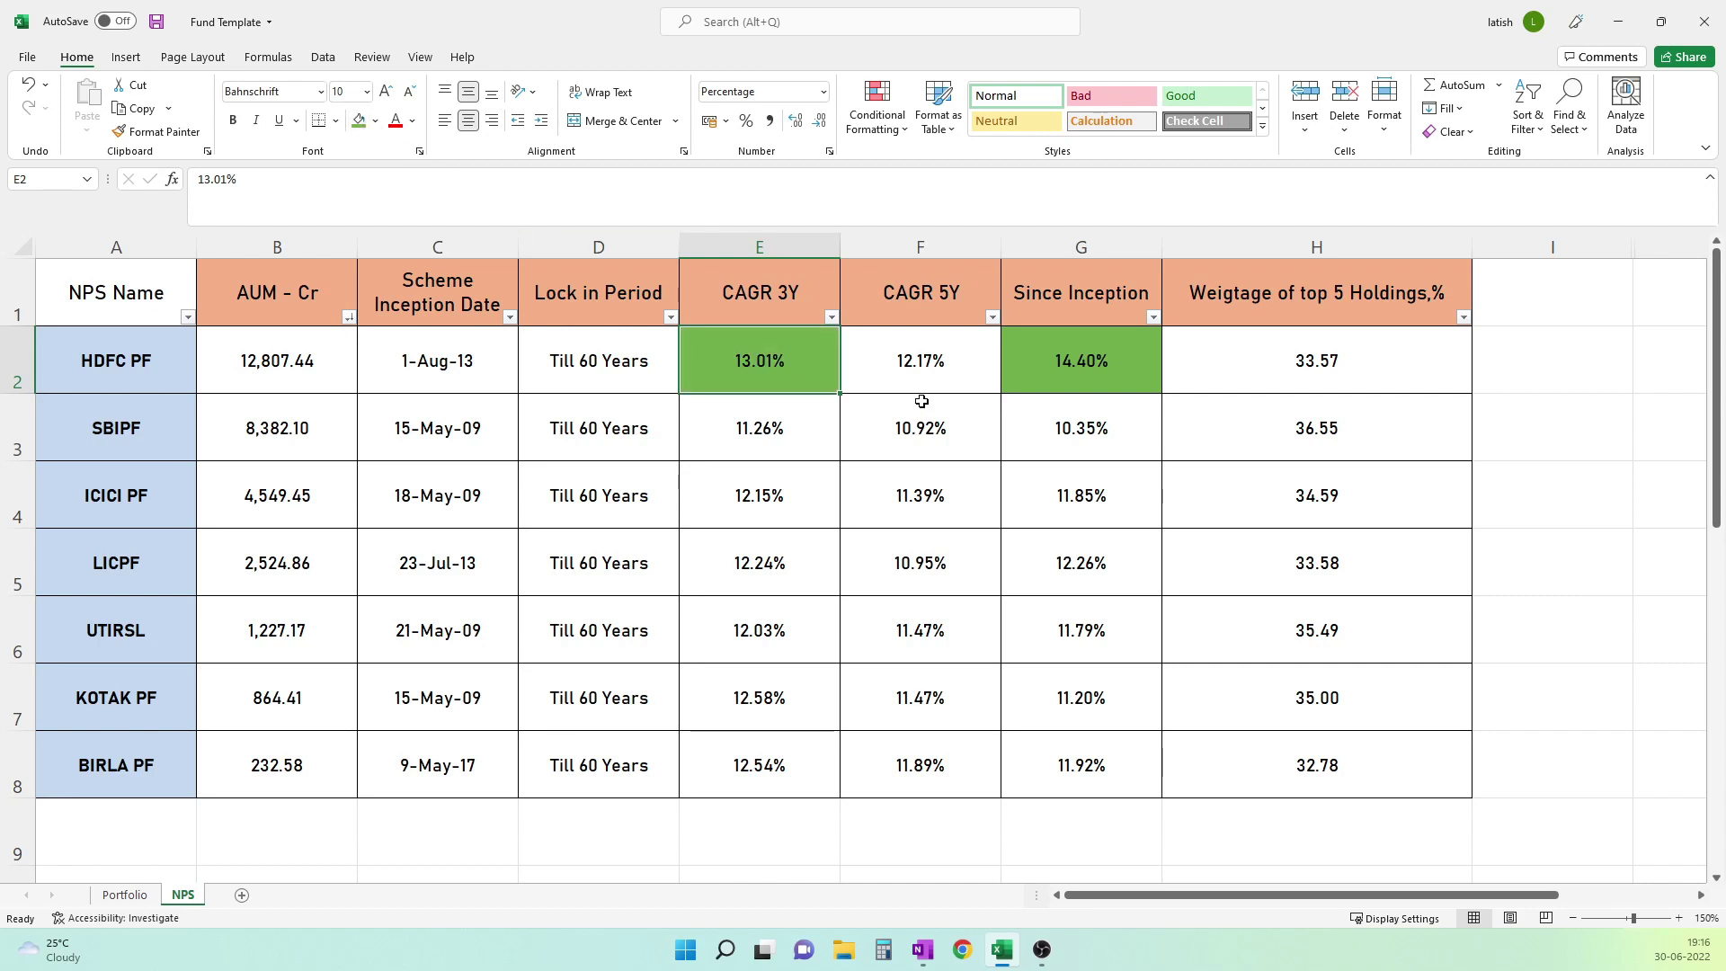
click(925, 366)
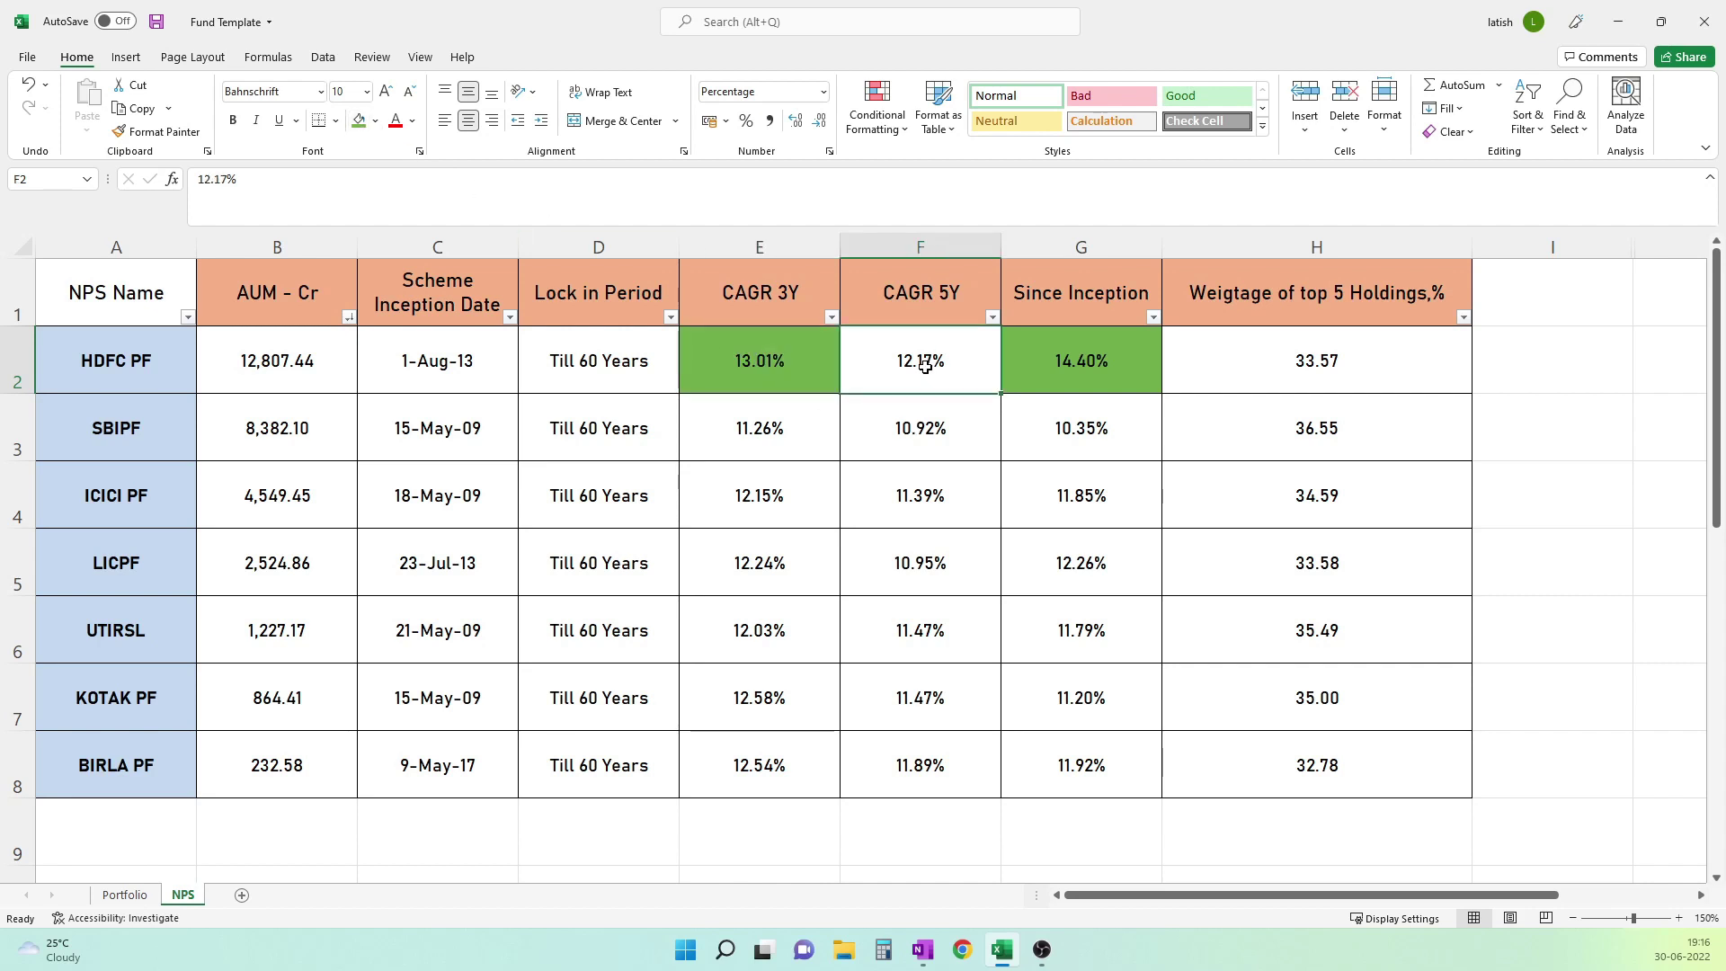
click(360, 124)
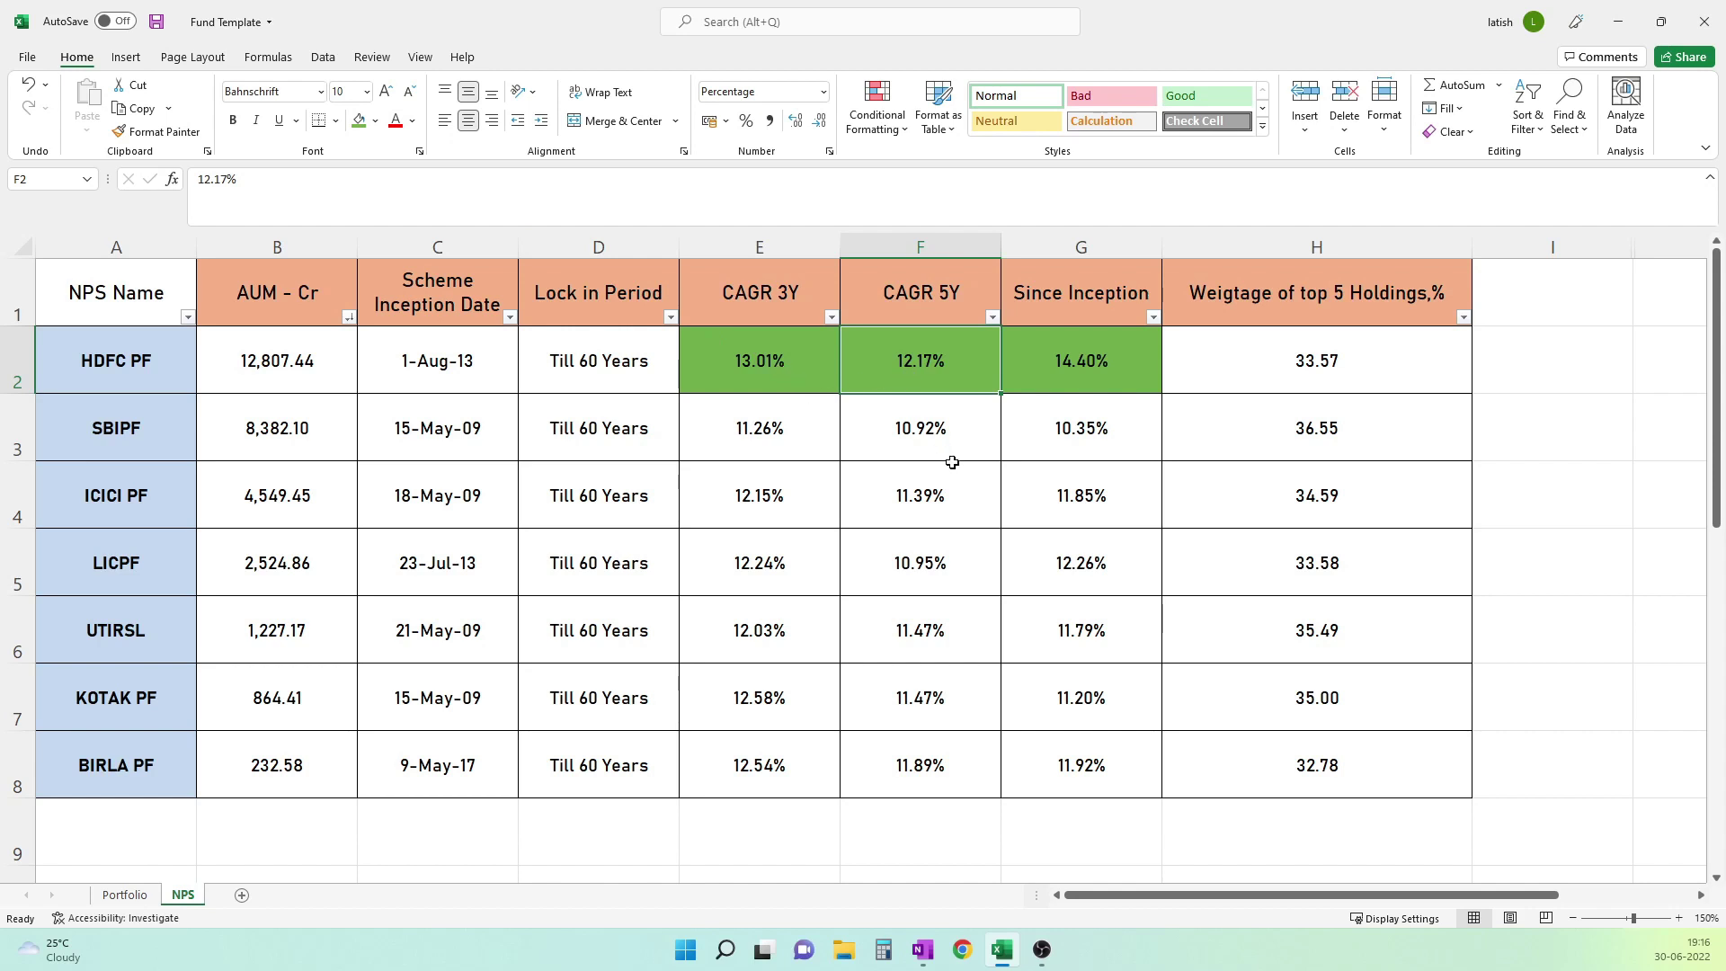
Fill SBIPF's top 5 holdings weightage cell with the same green.
click(1372, 434)
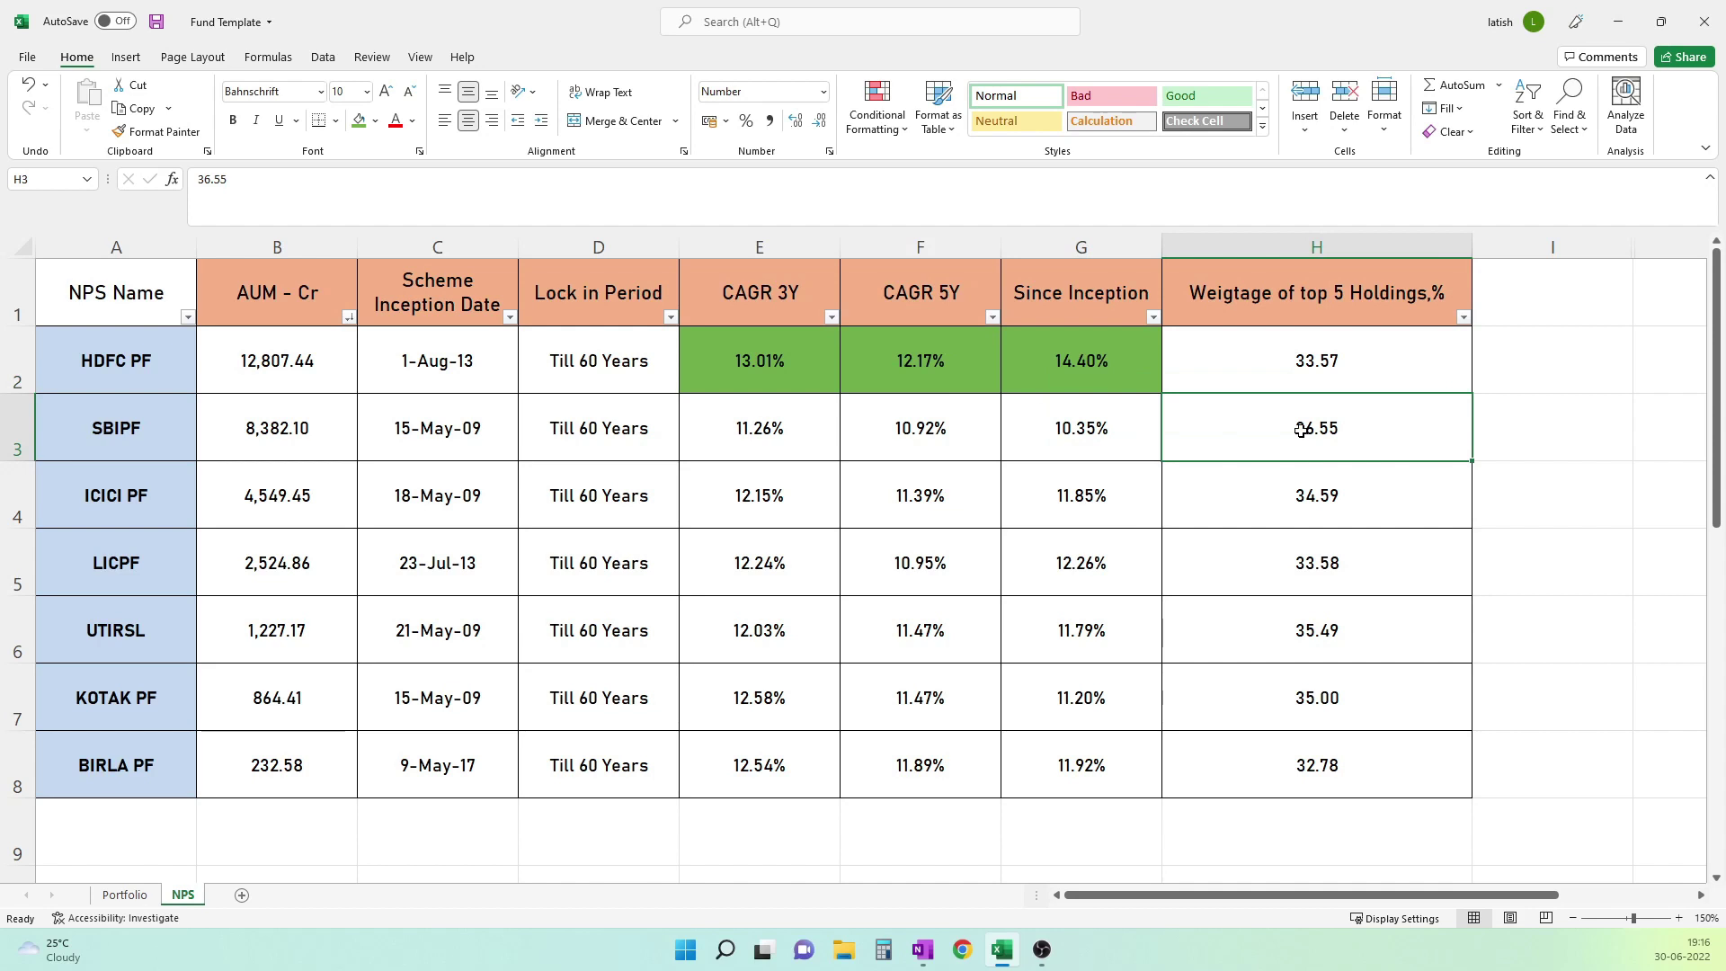
click(359, 122)
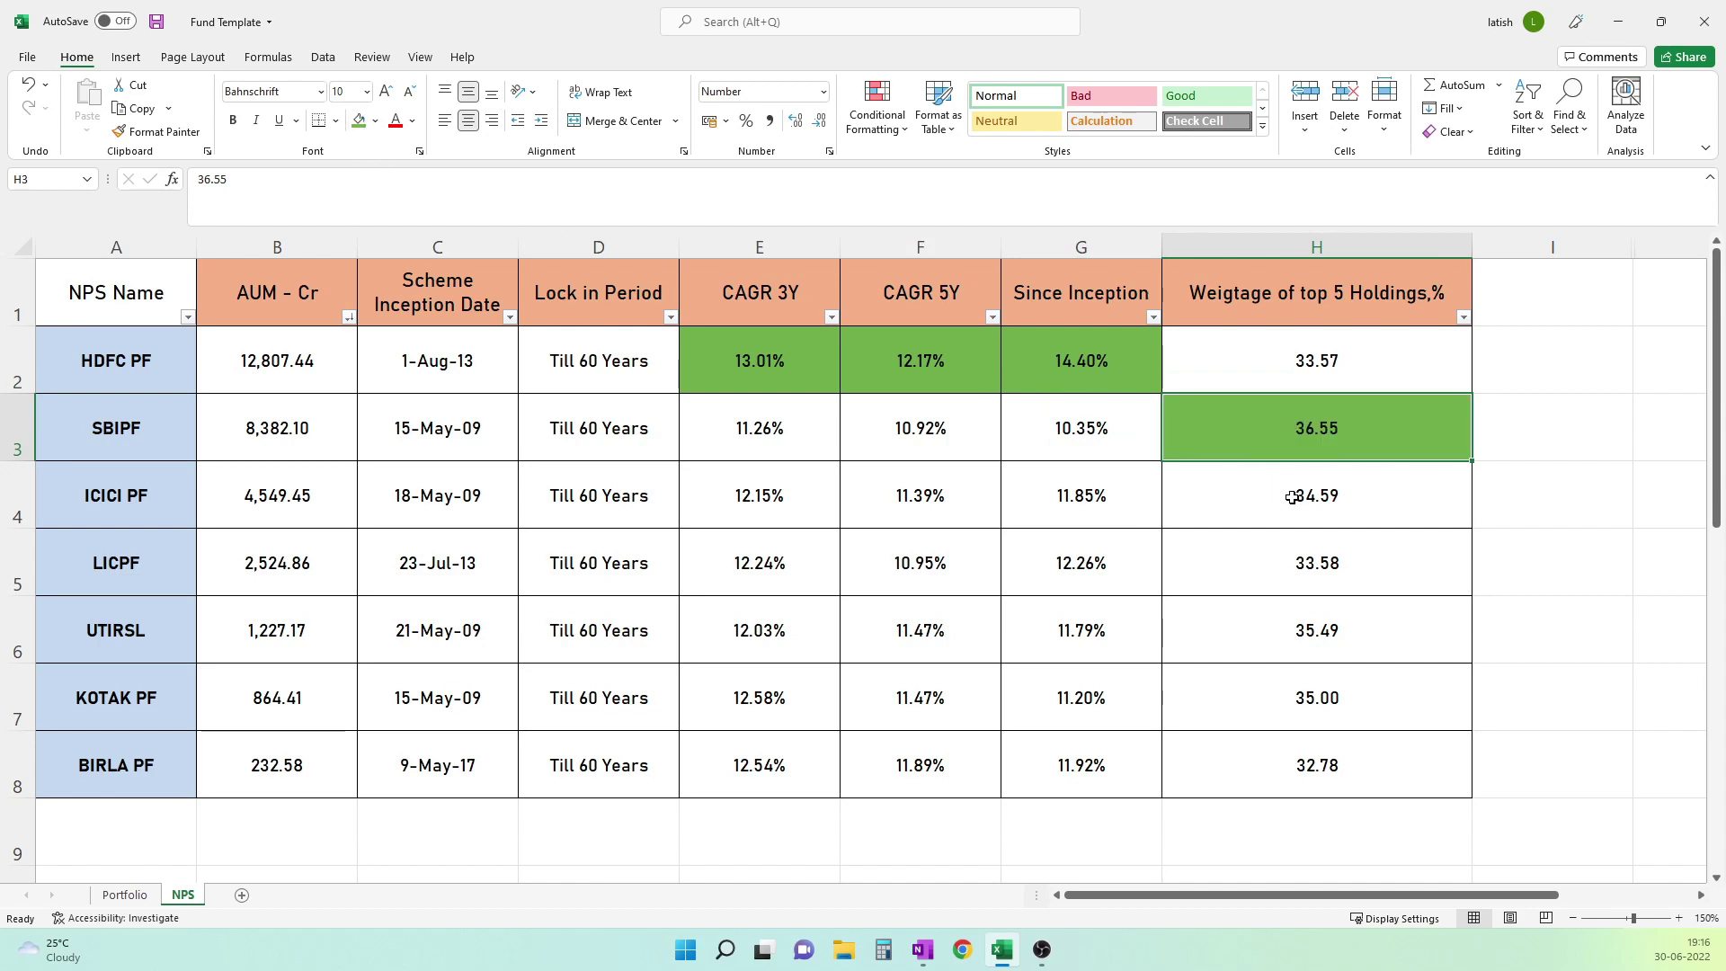
click(270, 359)
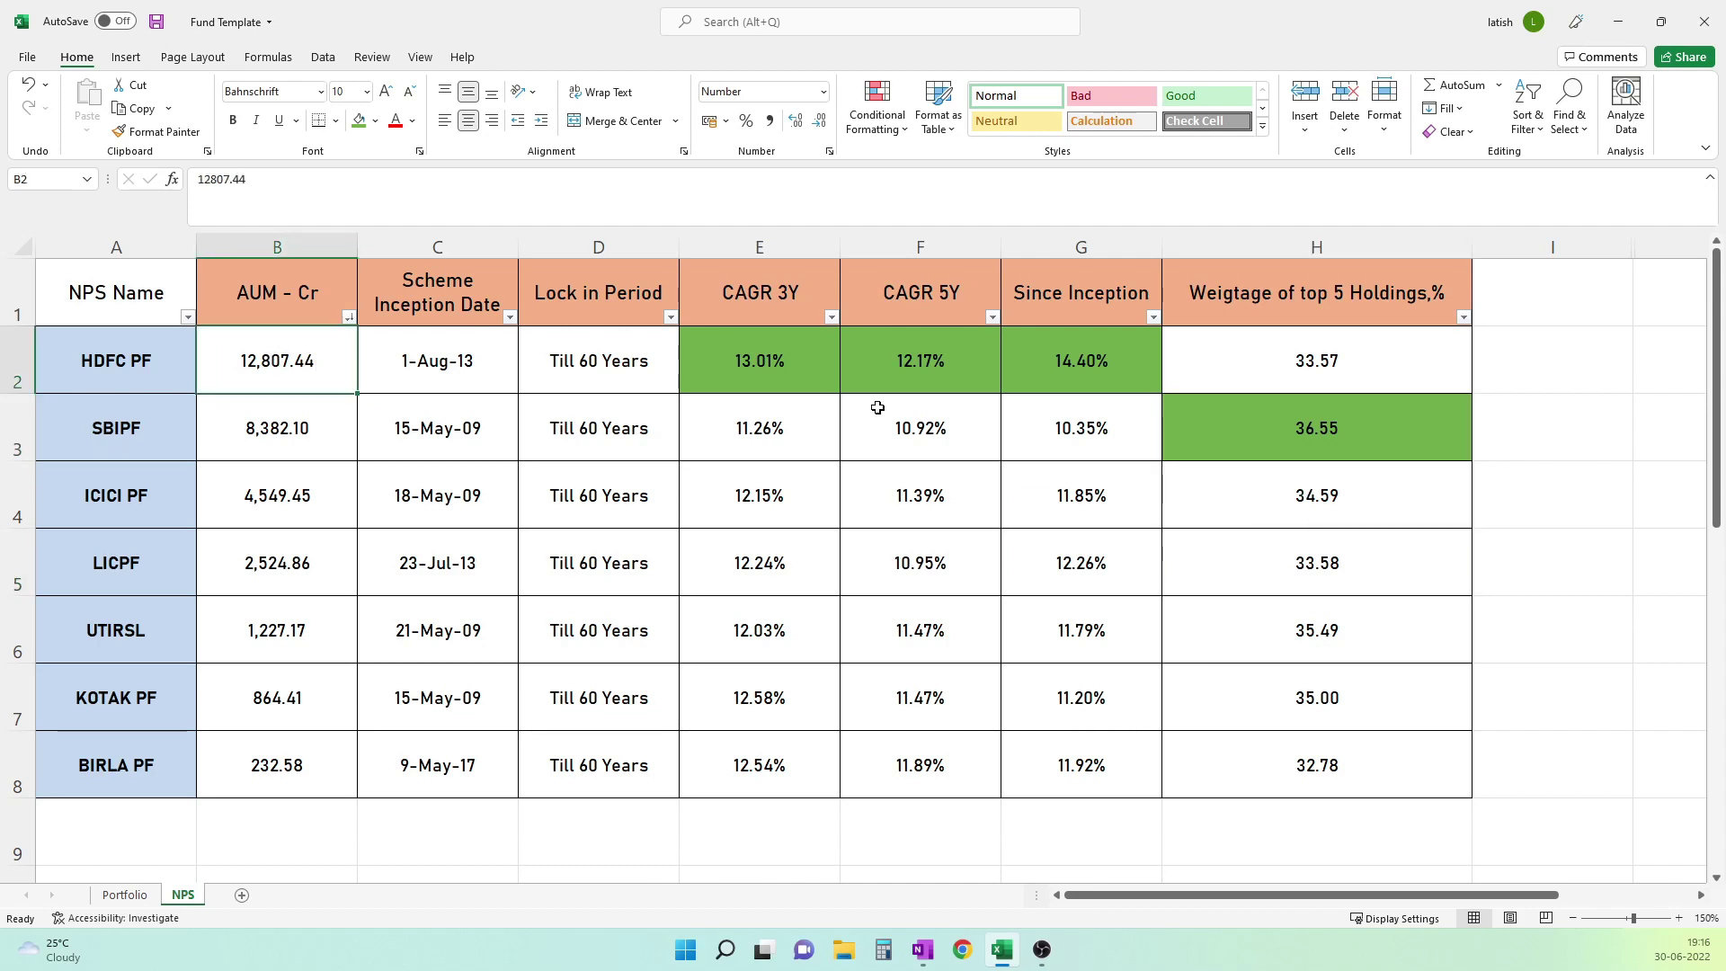
Go to the Portfolio sheet and locate the Top 5 Holdings and Top 3 Sectors rows of the fund comparison table.
key(ctrl+Page_Up)
click(1701, 895)
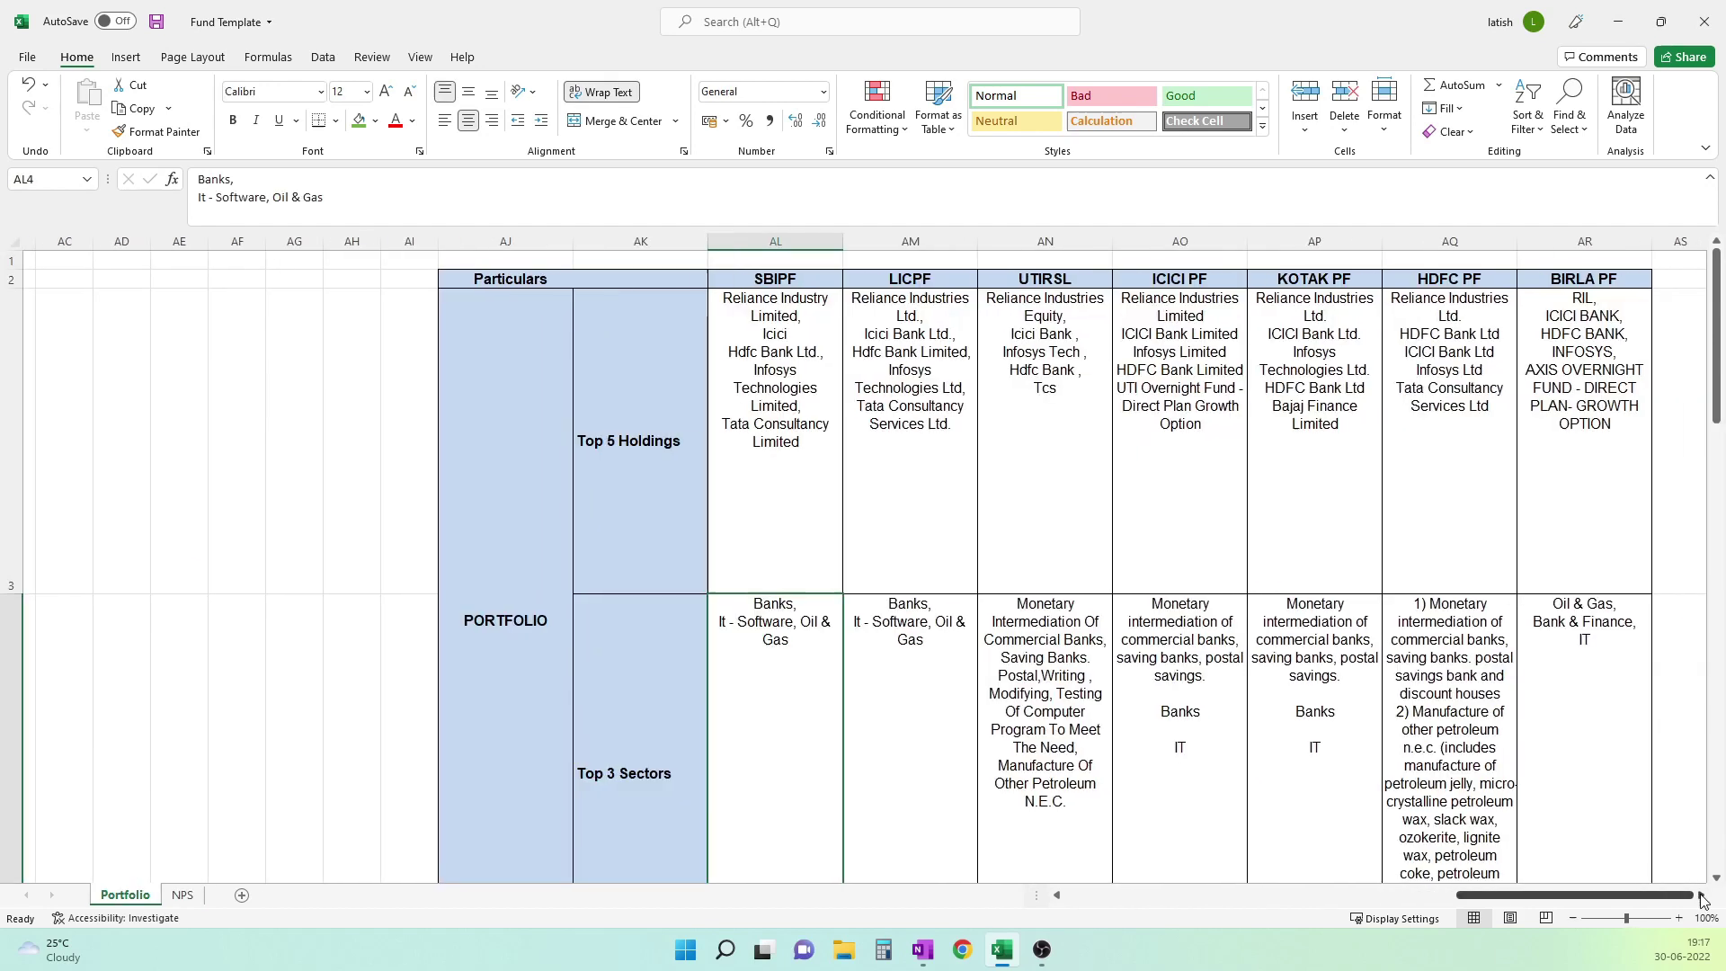
scroll(1701, 895, right, 3)
click(314, 478)
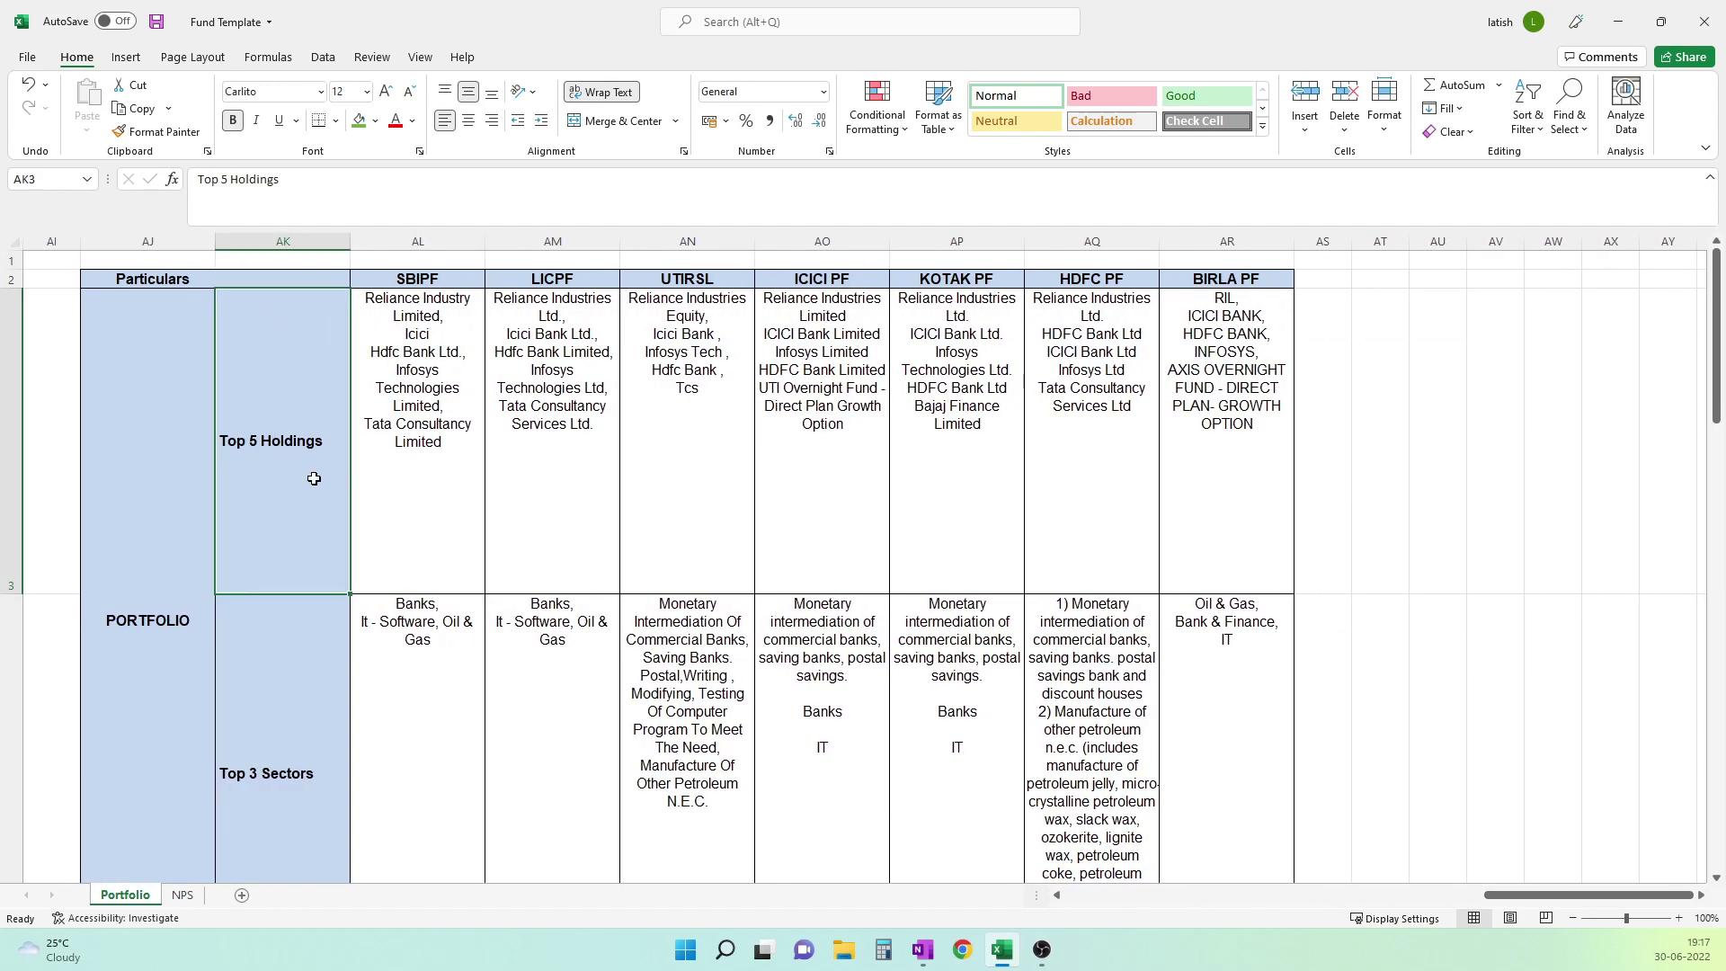
click(306, 687)
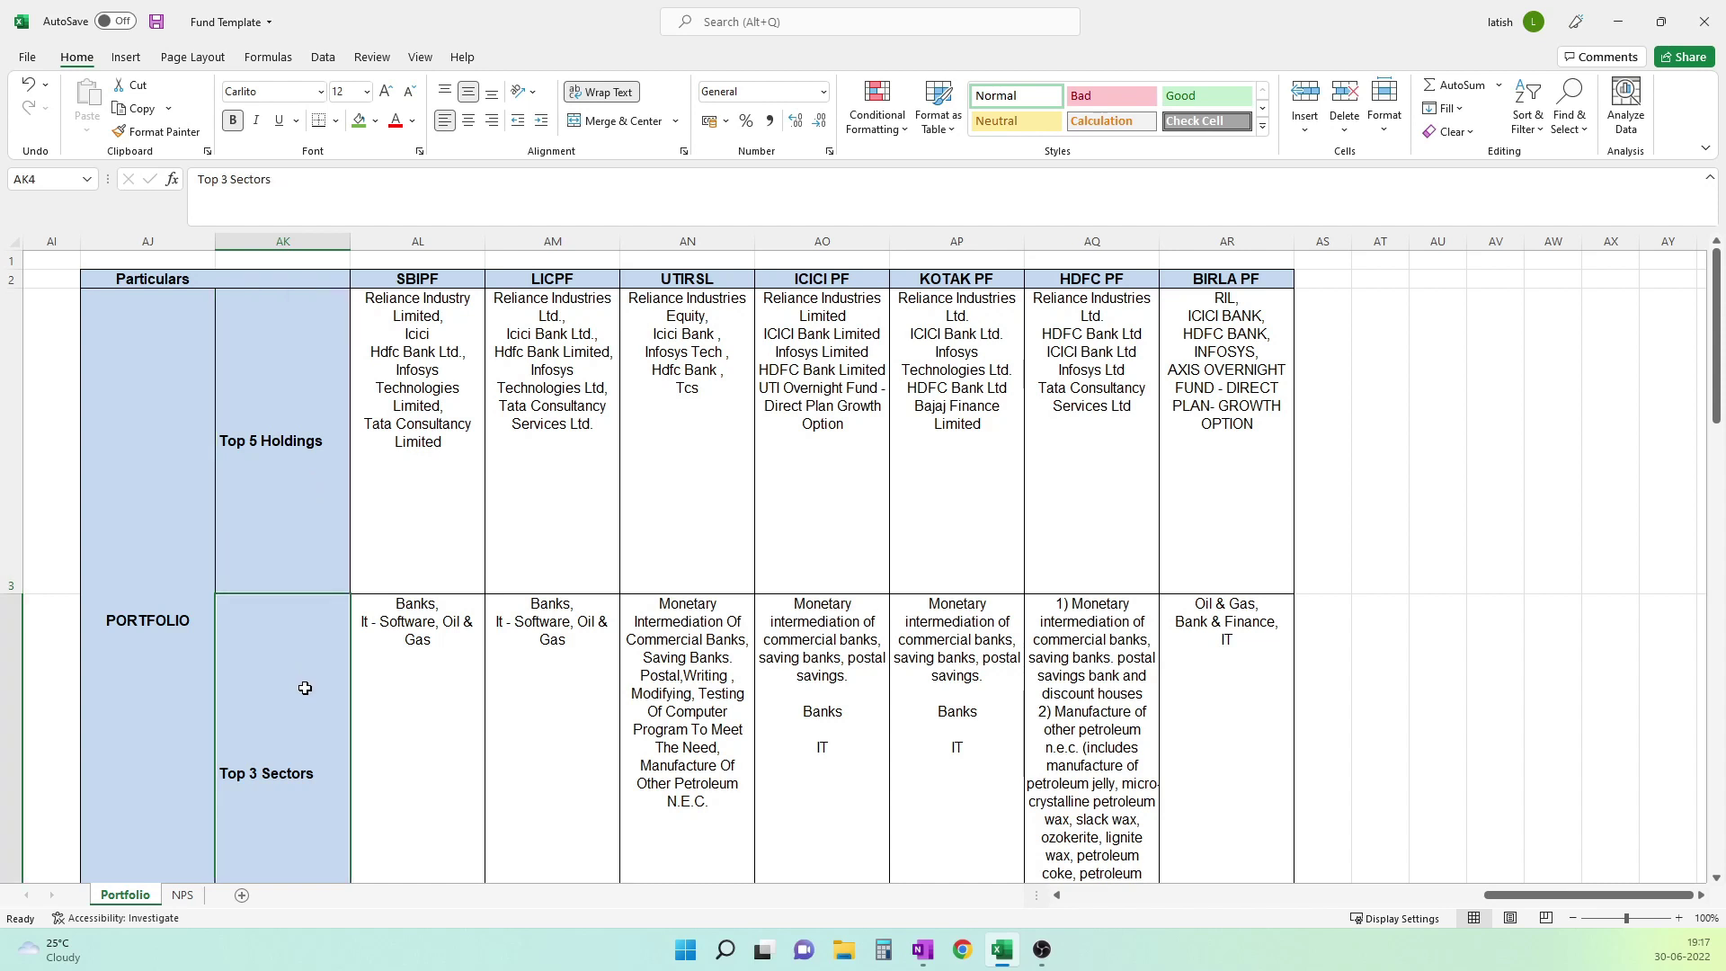
click(308, 529)
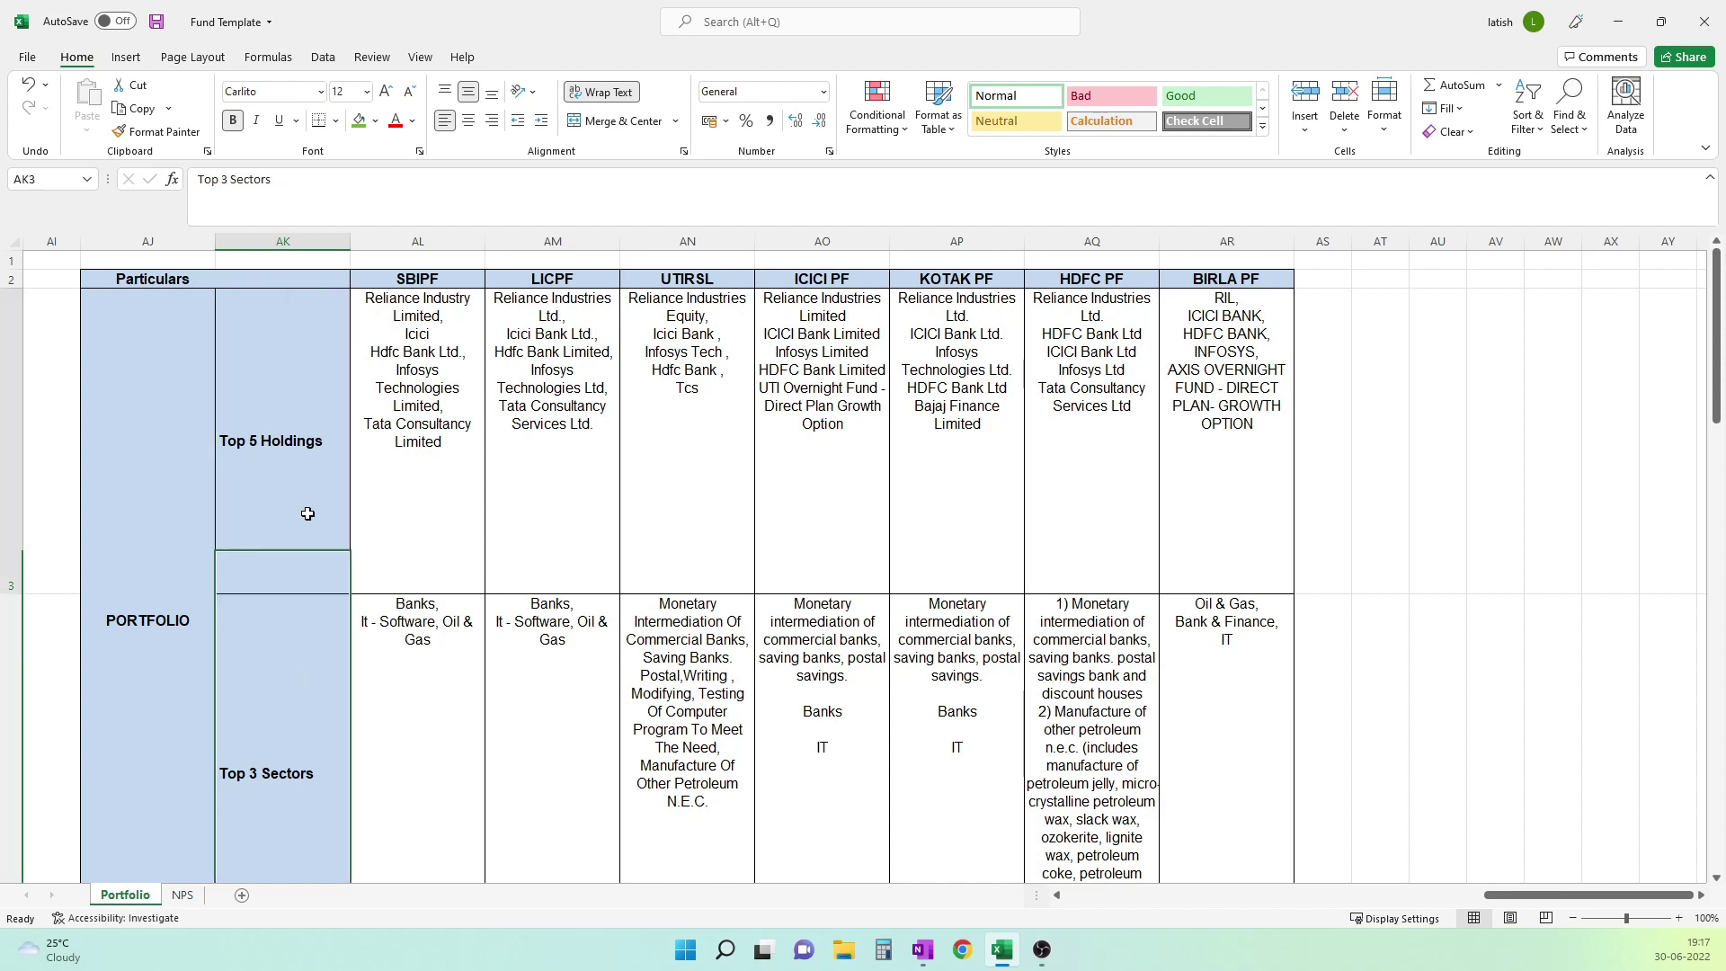
Examine the top 5 holdings of the pension funds, from SBIPF across to BIRLA PF.
click(383, 504)
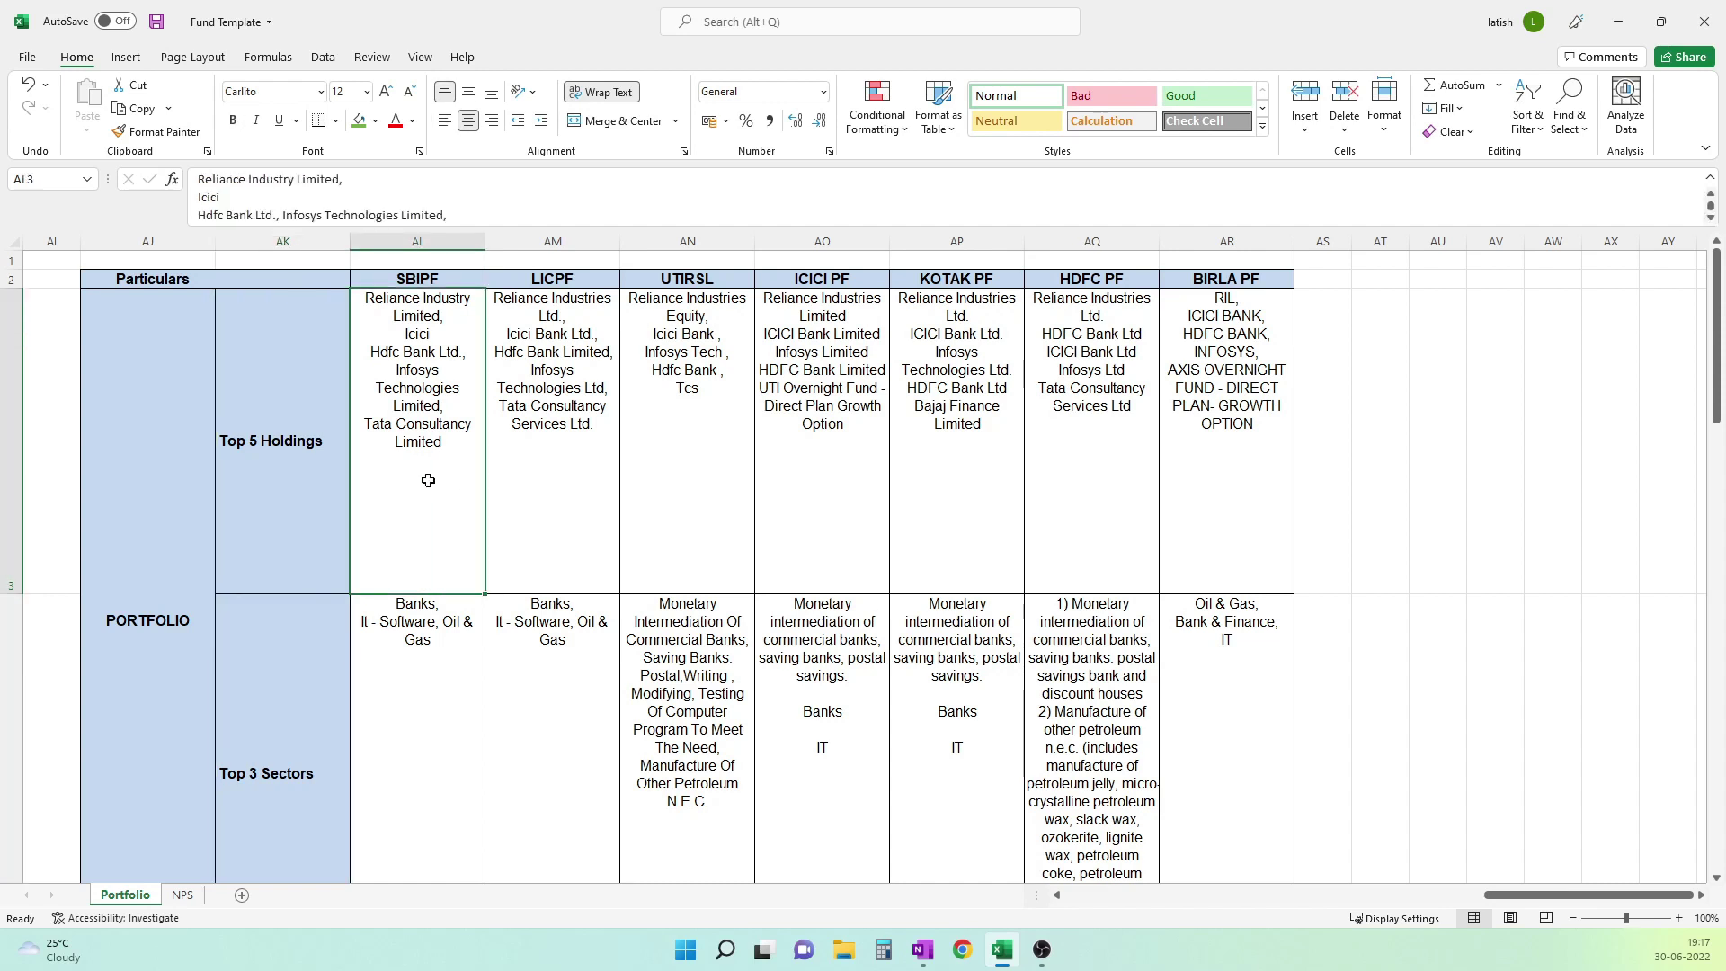
click(548, 474)
click(677, 470)
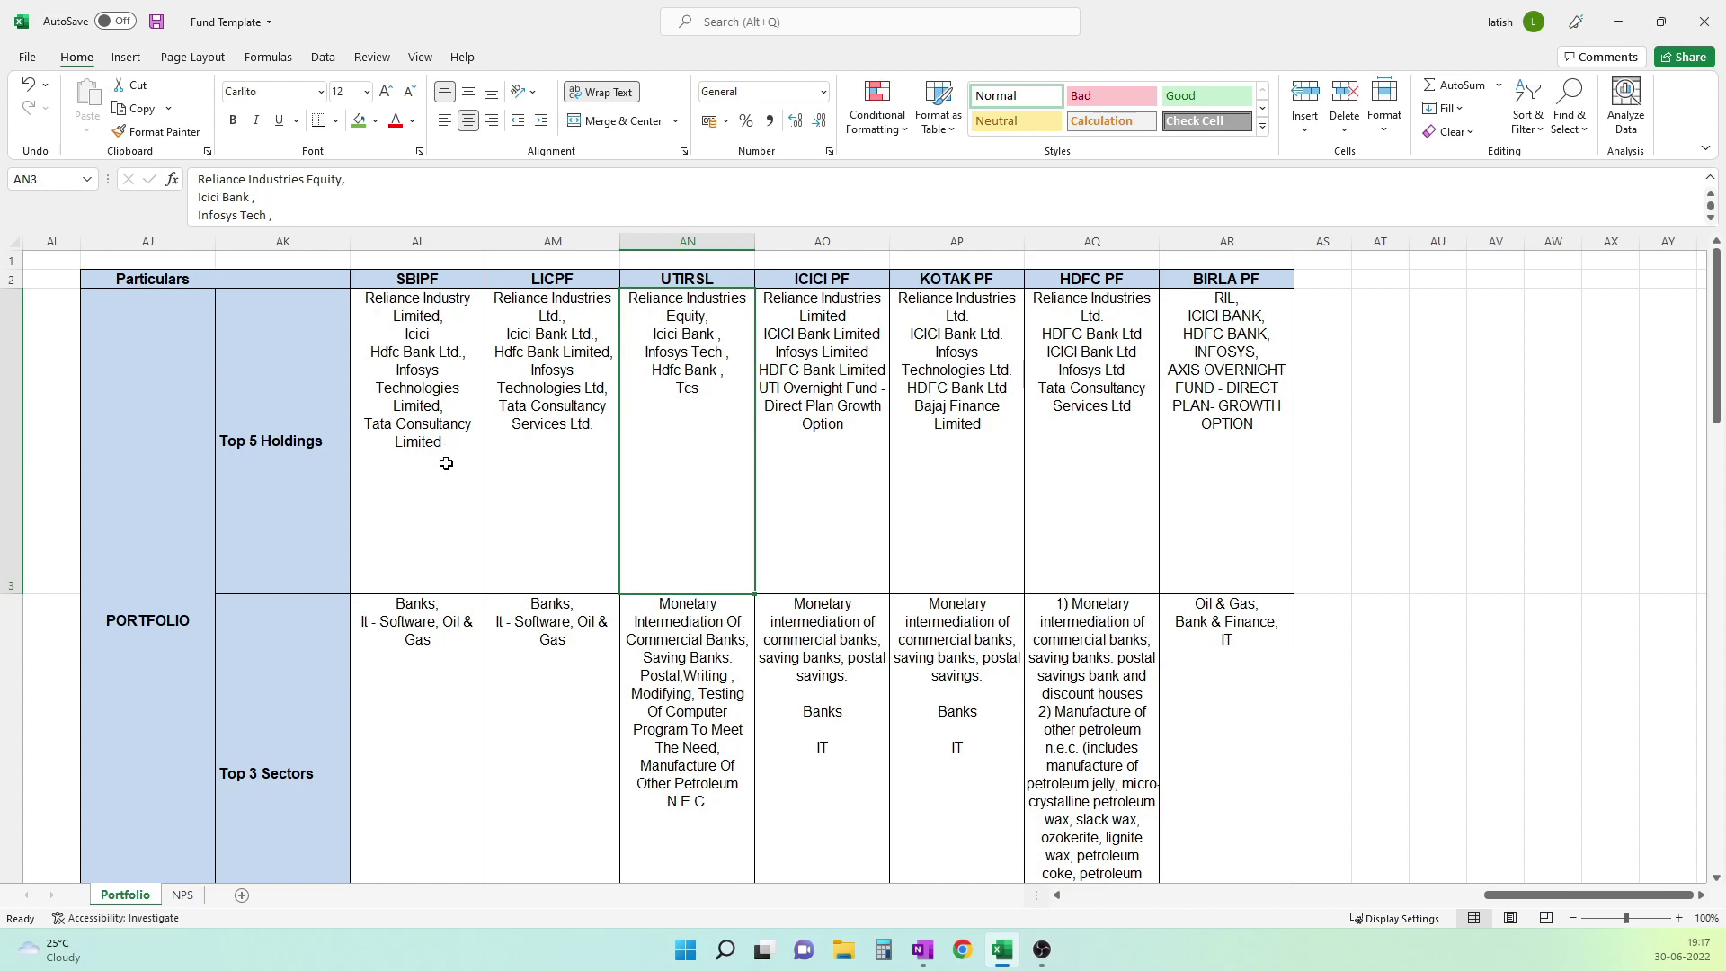
click(549, 471)
click(679, 479)
click(939, 472)
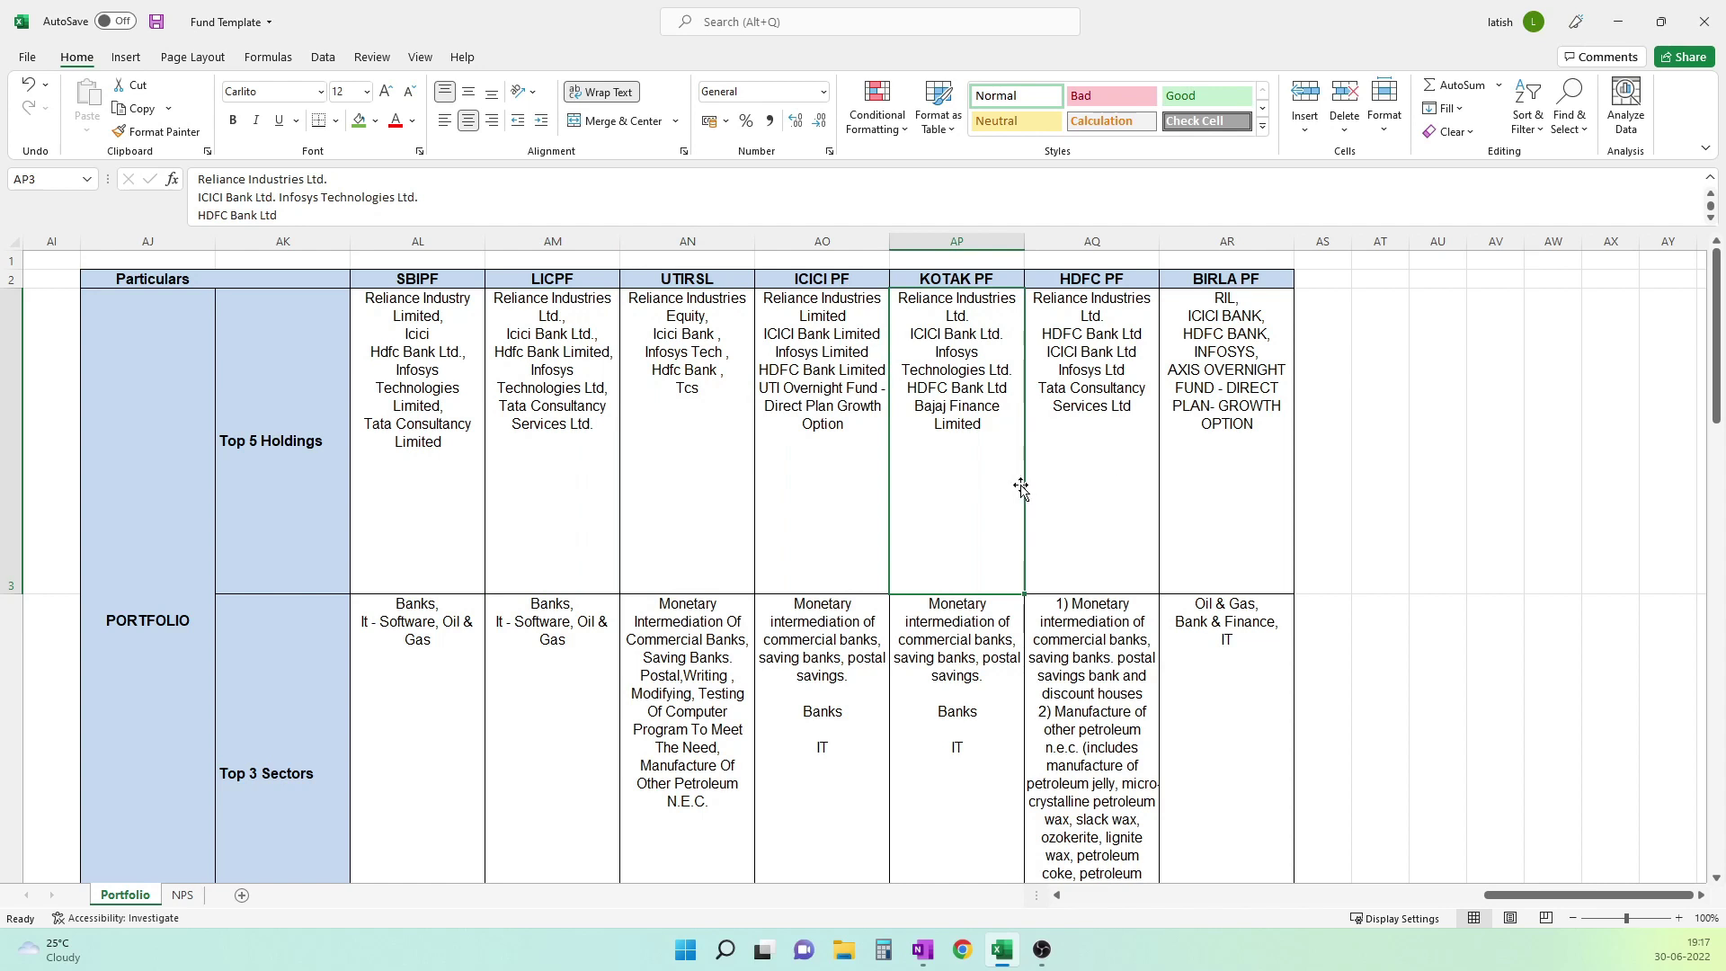
click(822, 471)
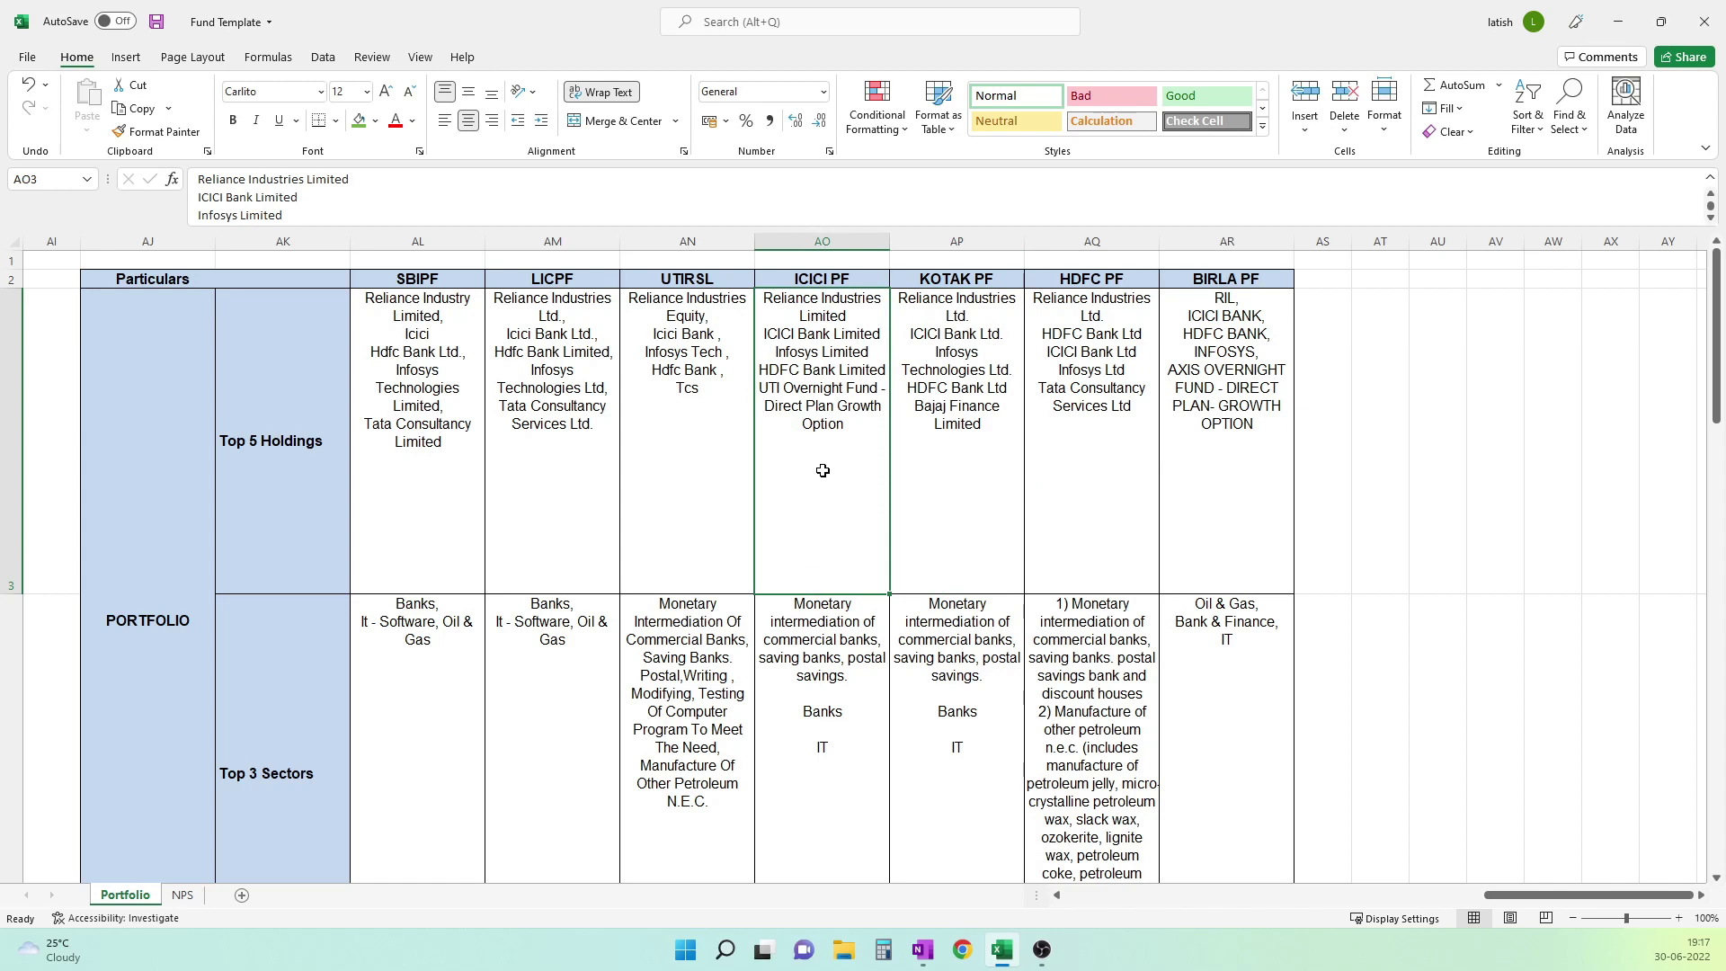
click(1212, 477)
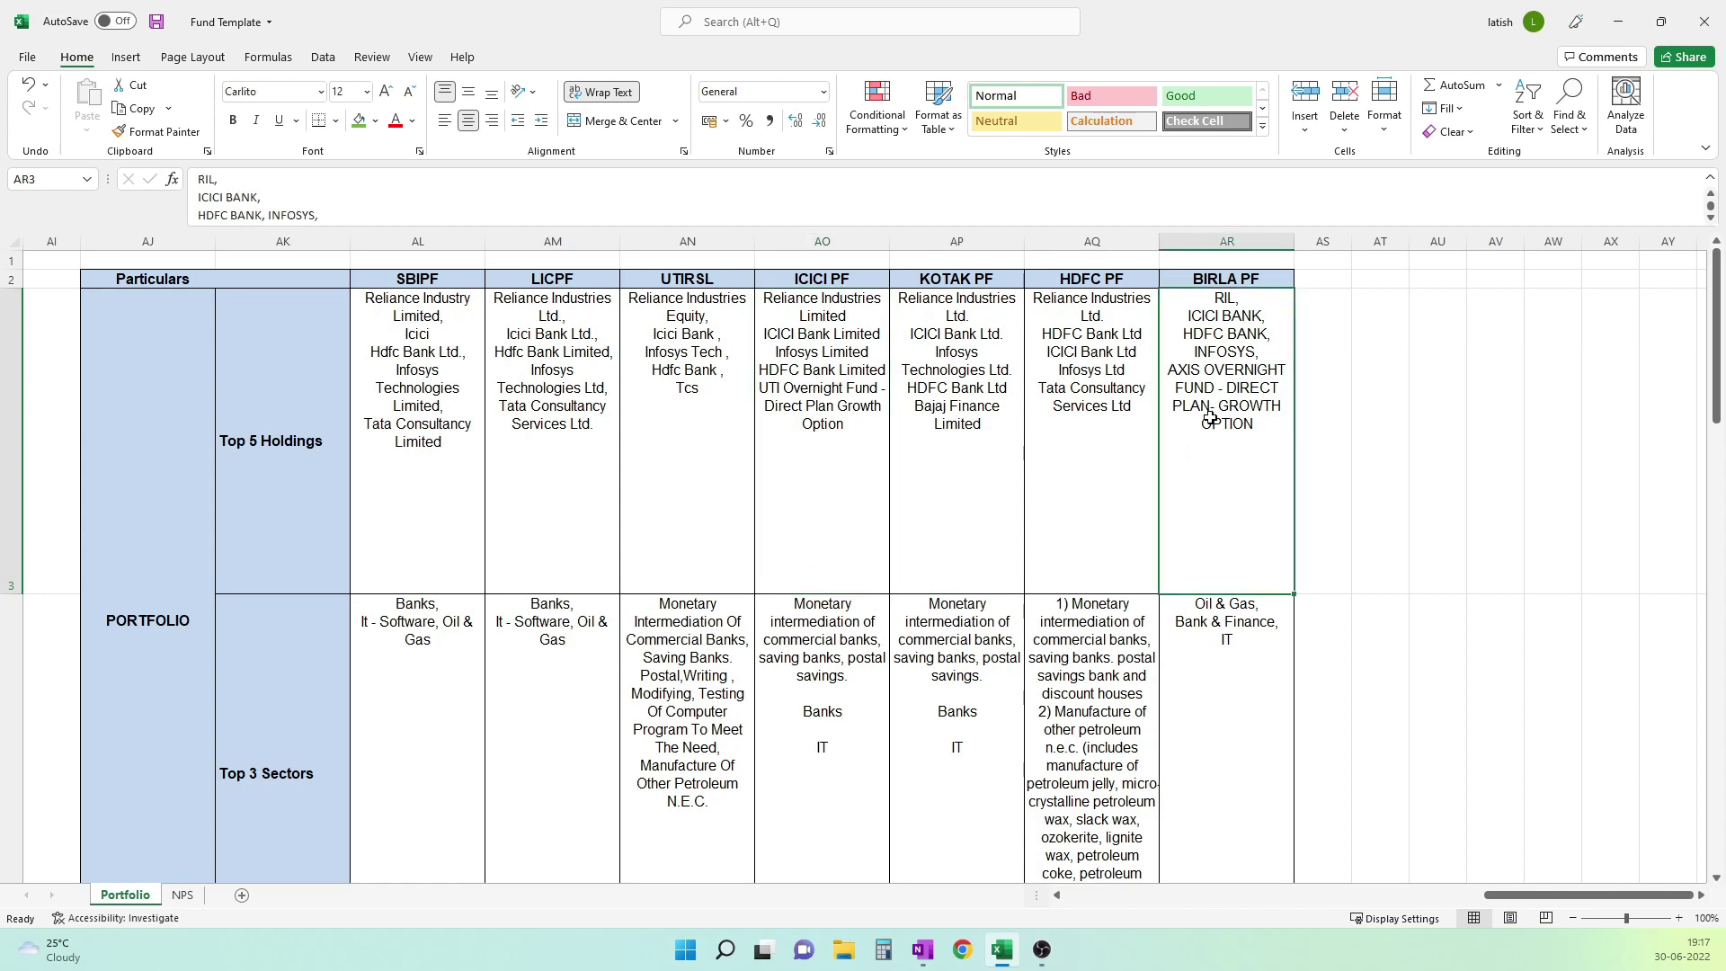
Examine the top 3 sectors of the pension funds, from SBIPF across to BIRLA PF.
scroll(1222, 454, down, 1)
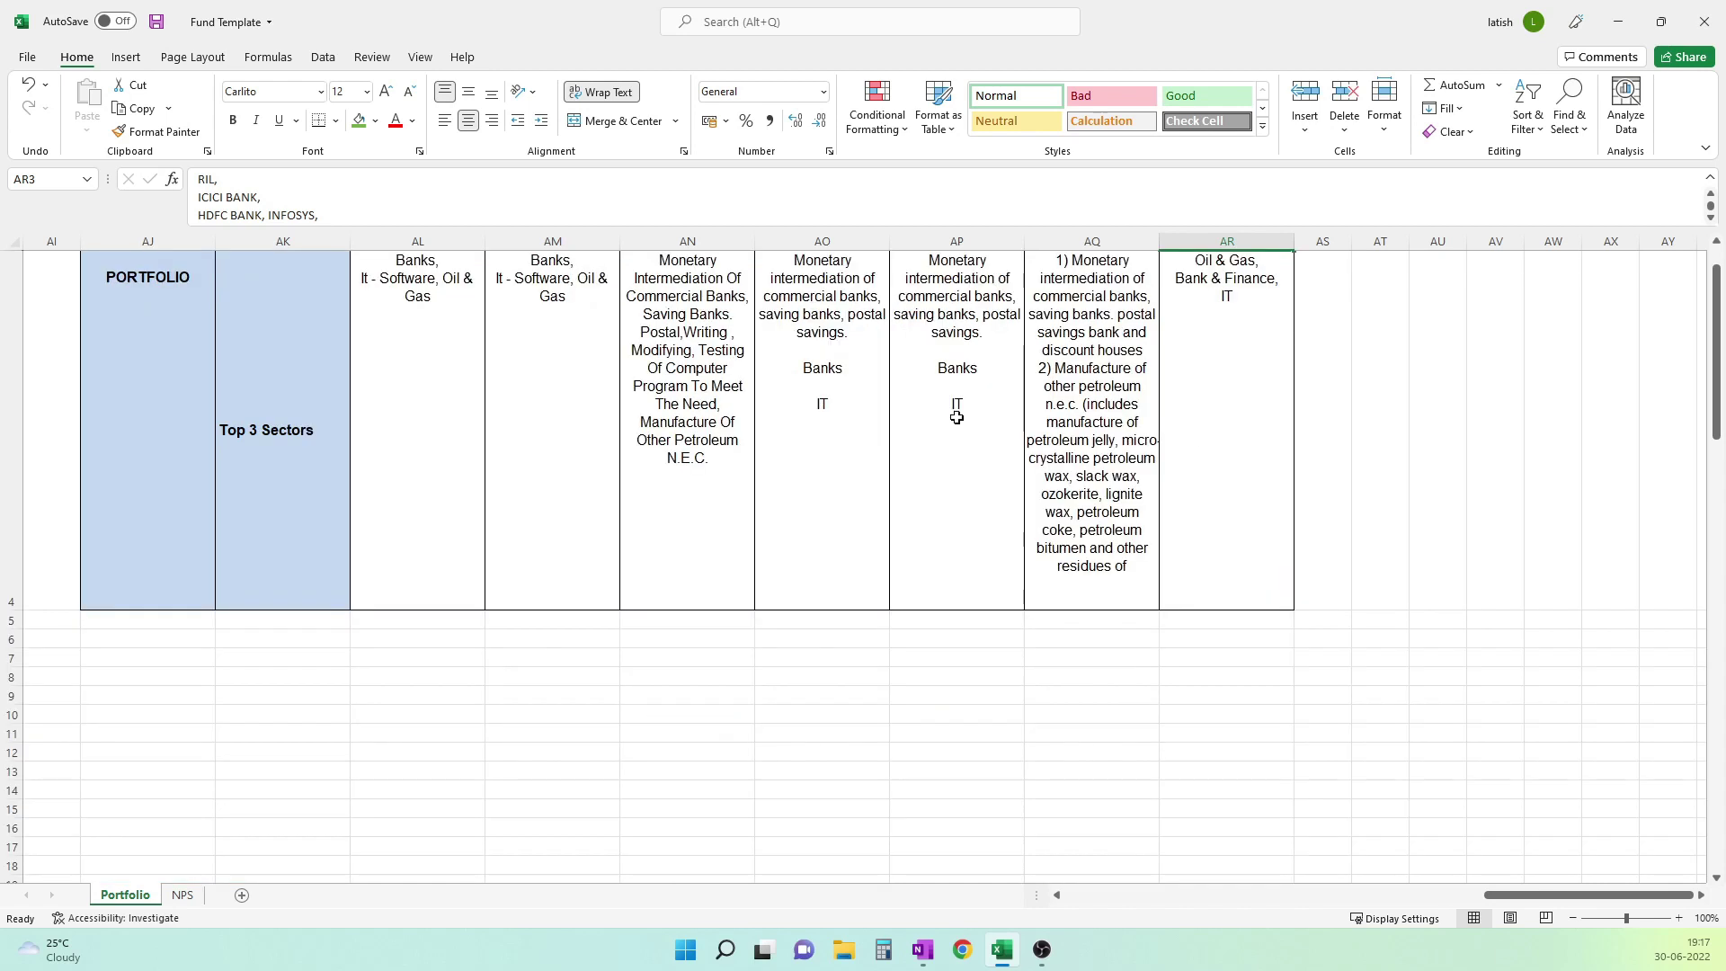
click(465, 424)
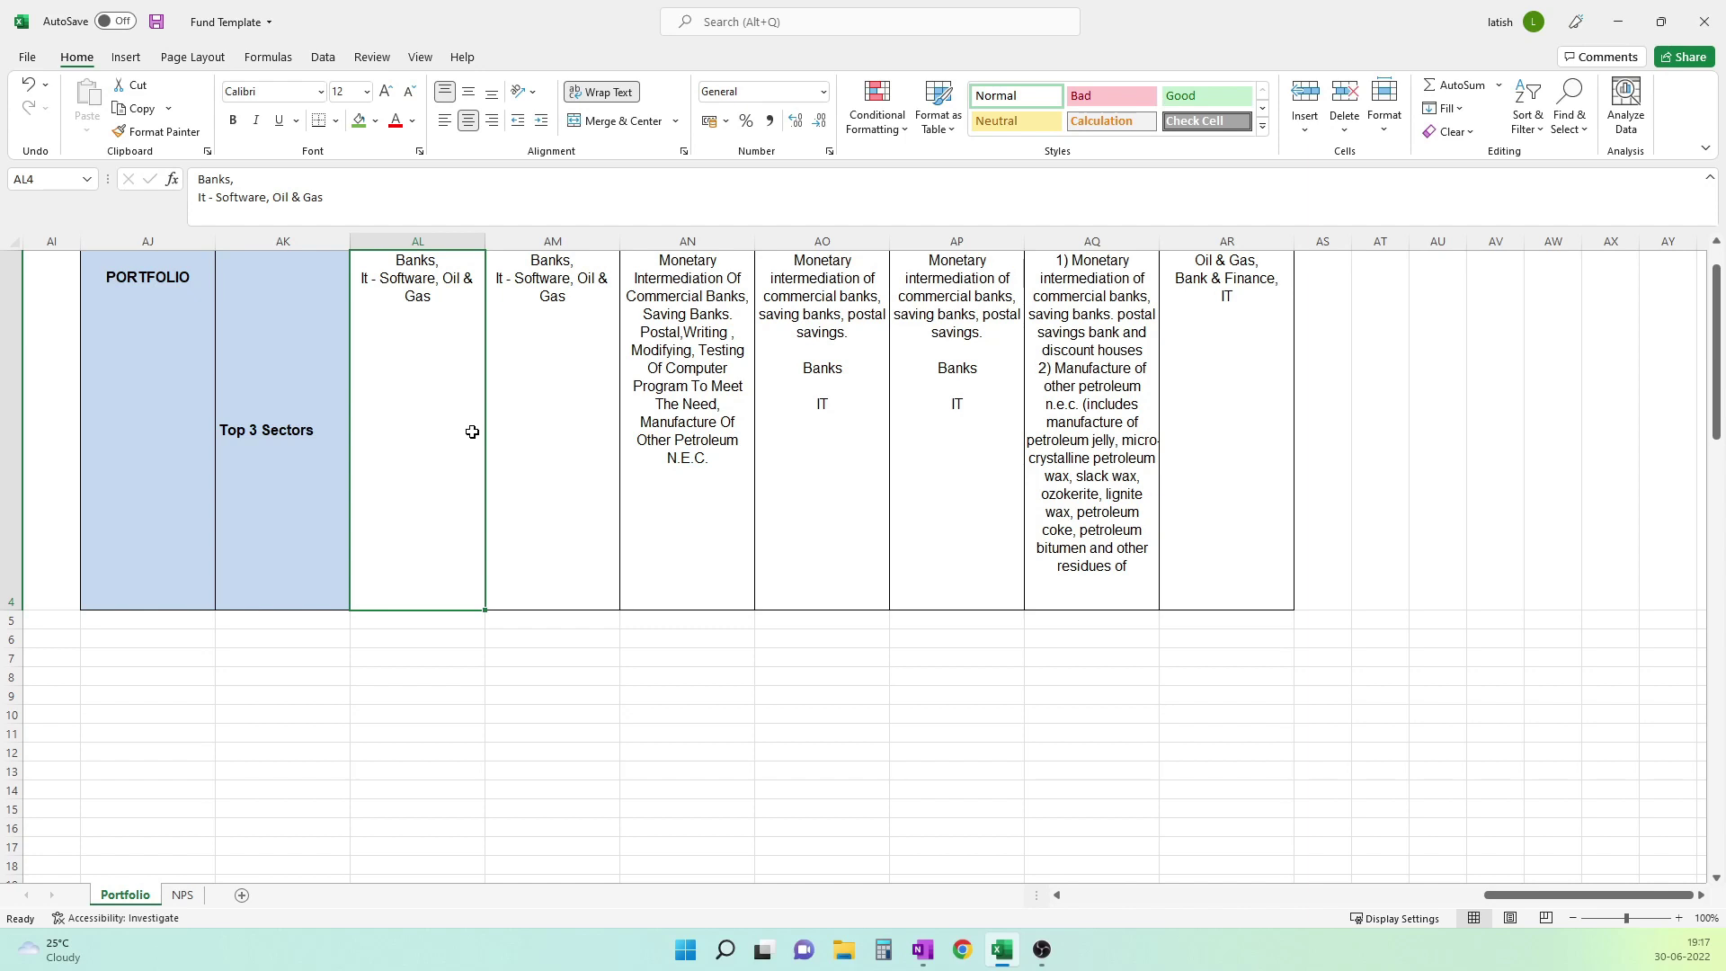
click(540, 434)
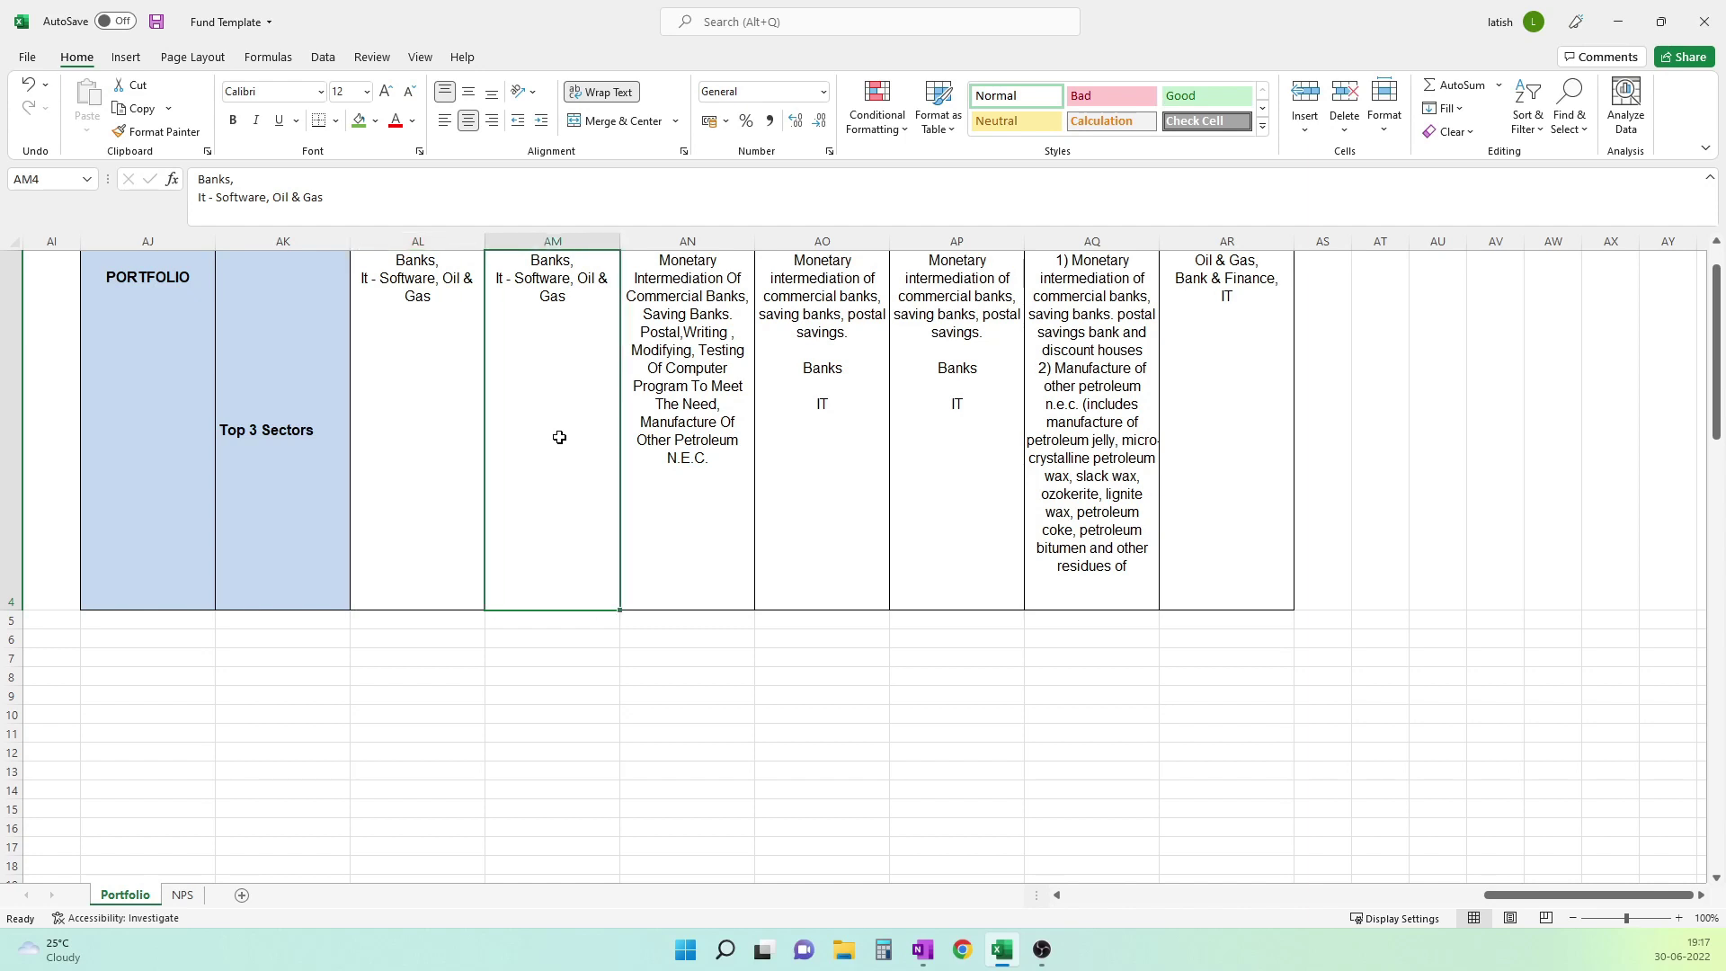
click(650, 442)
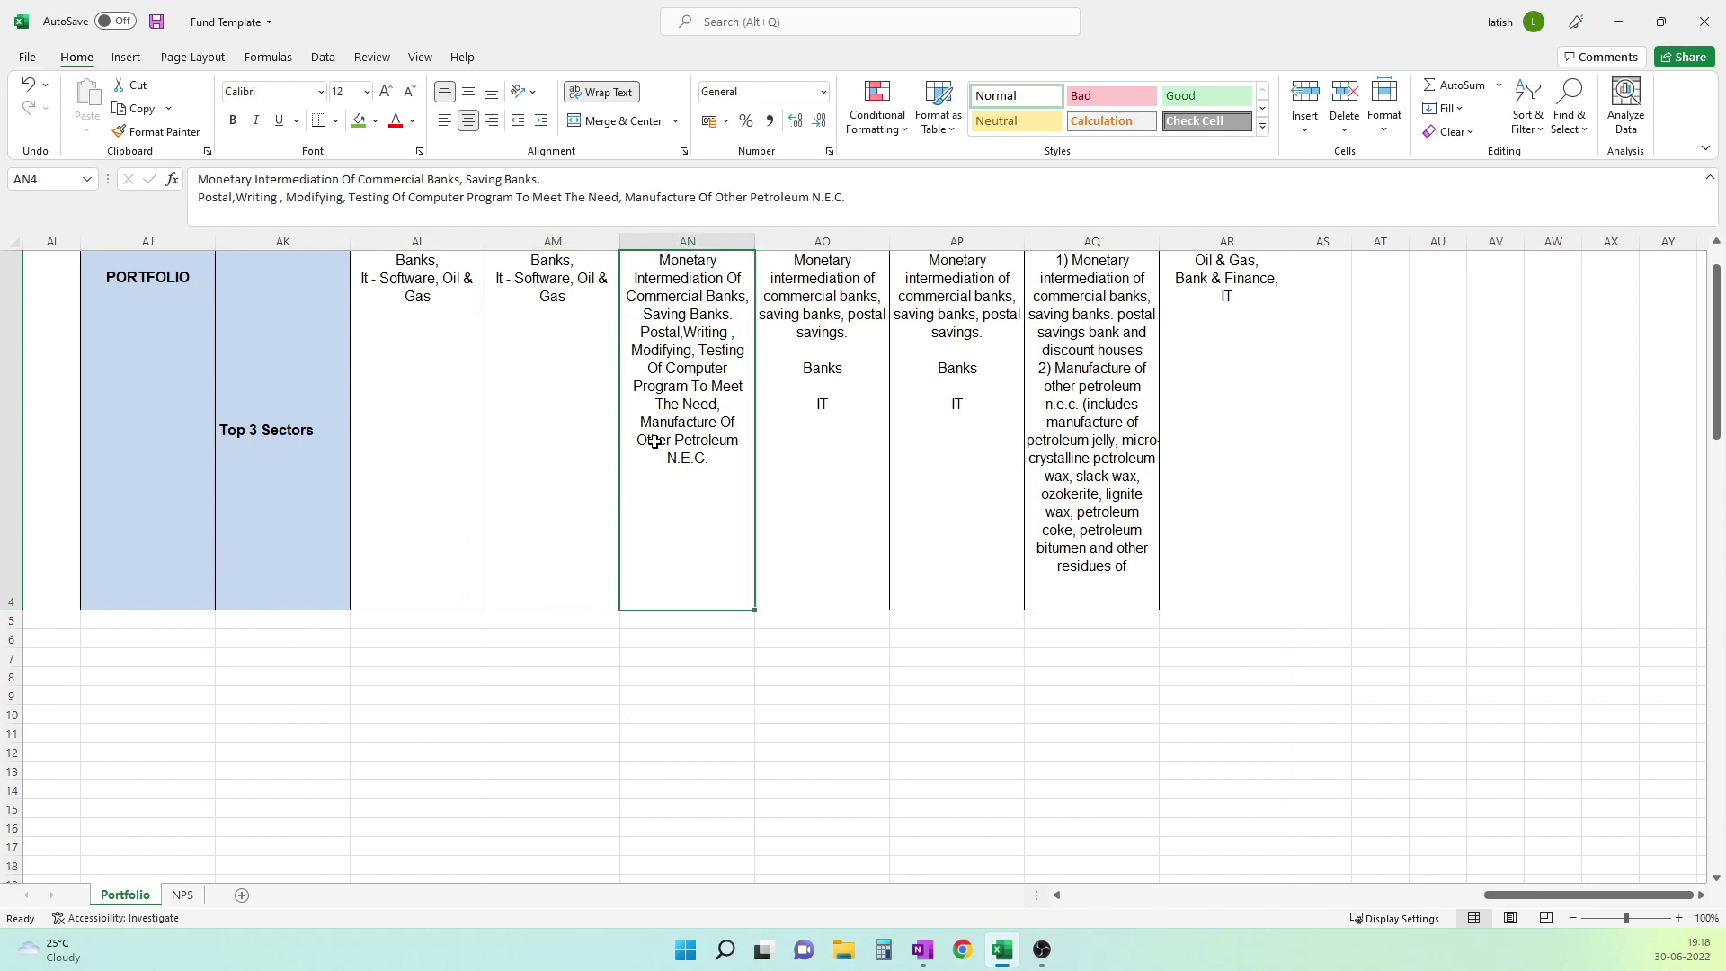
click(791, 446)
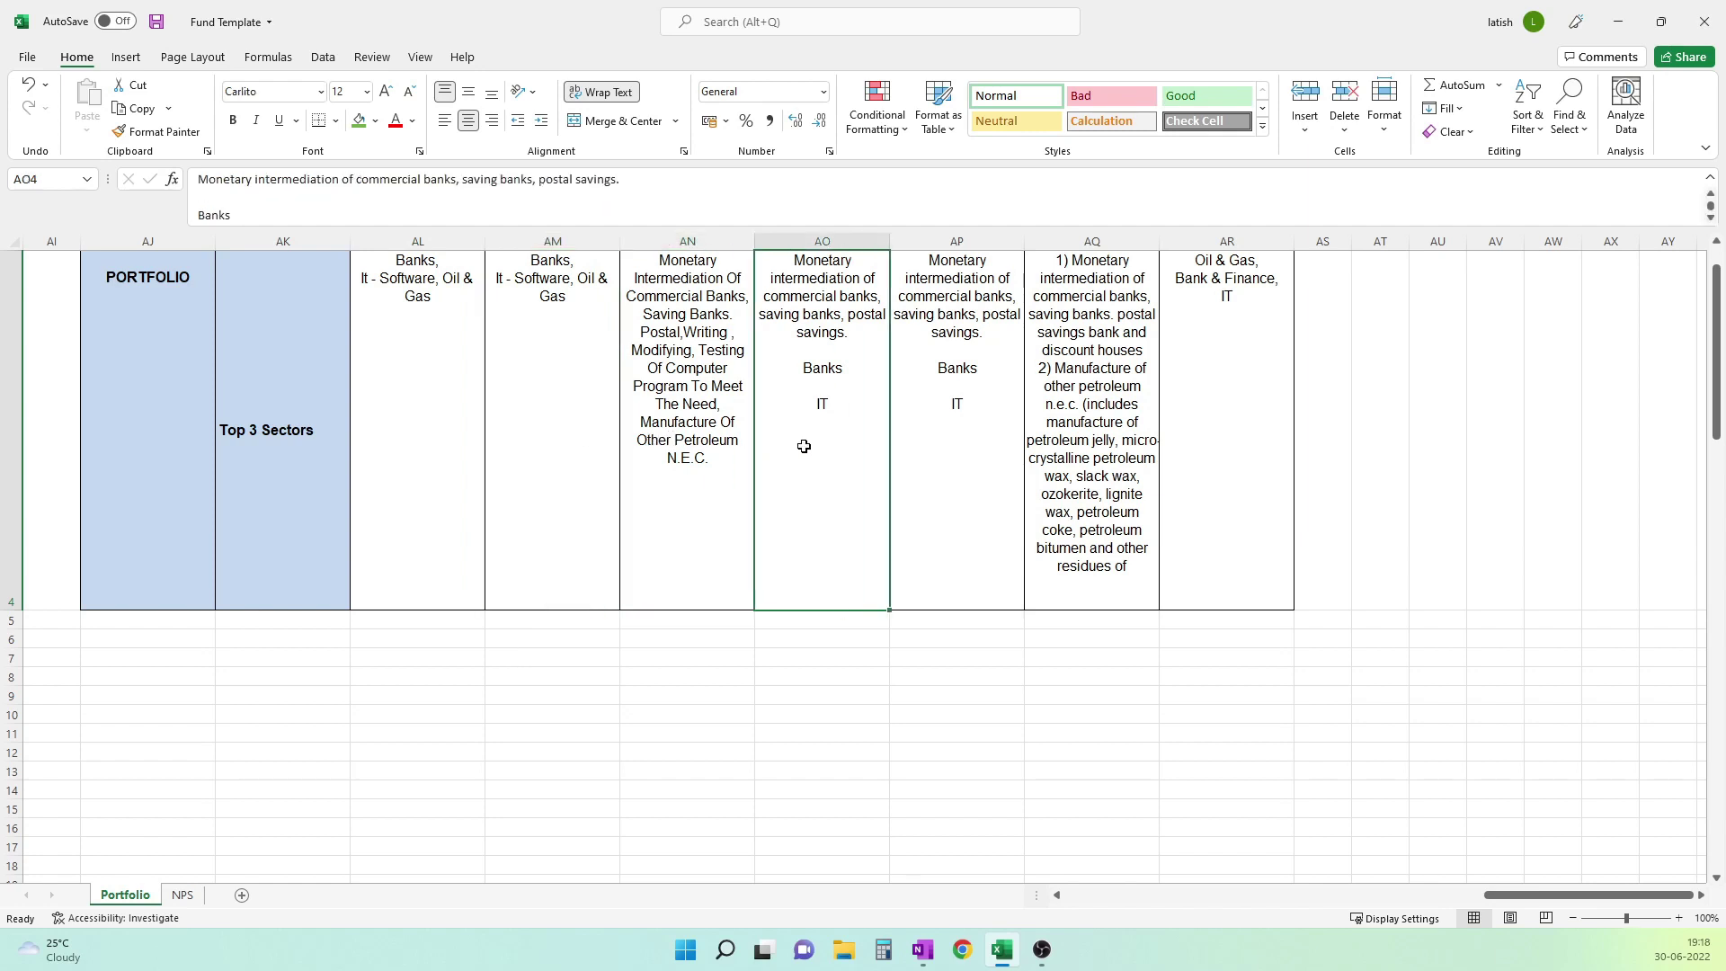
click(1009, 445)
click(1062, 445)
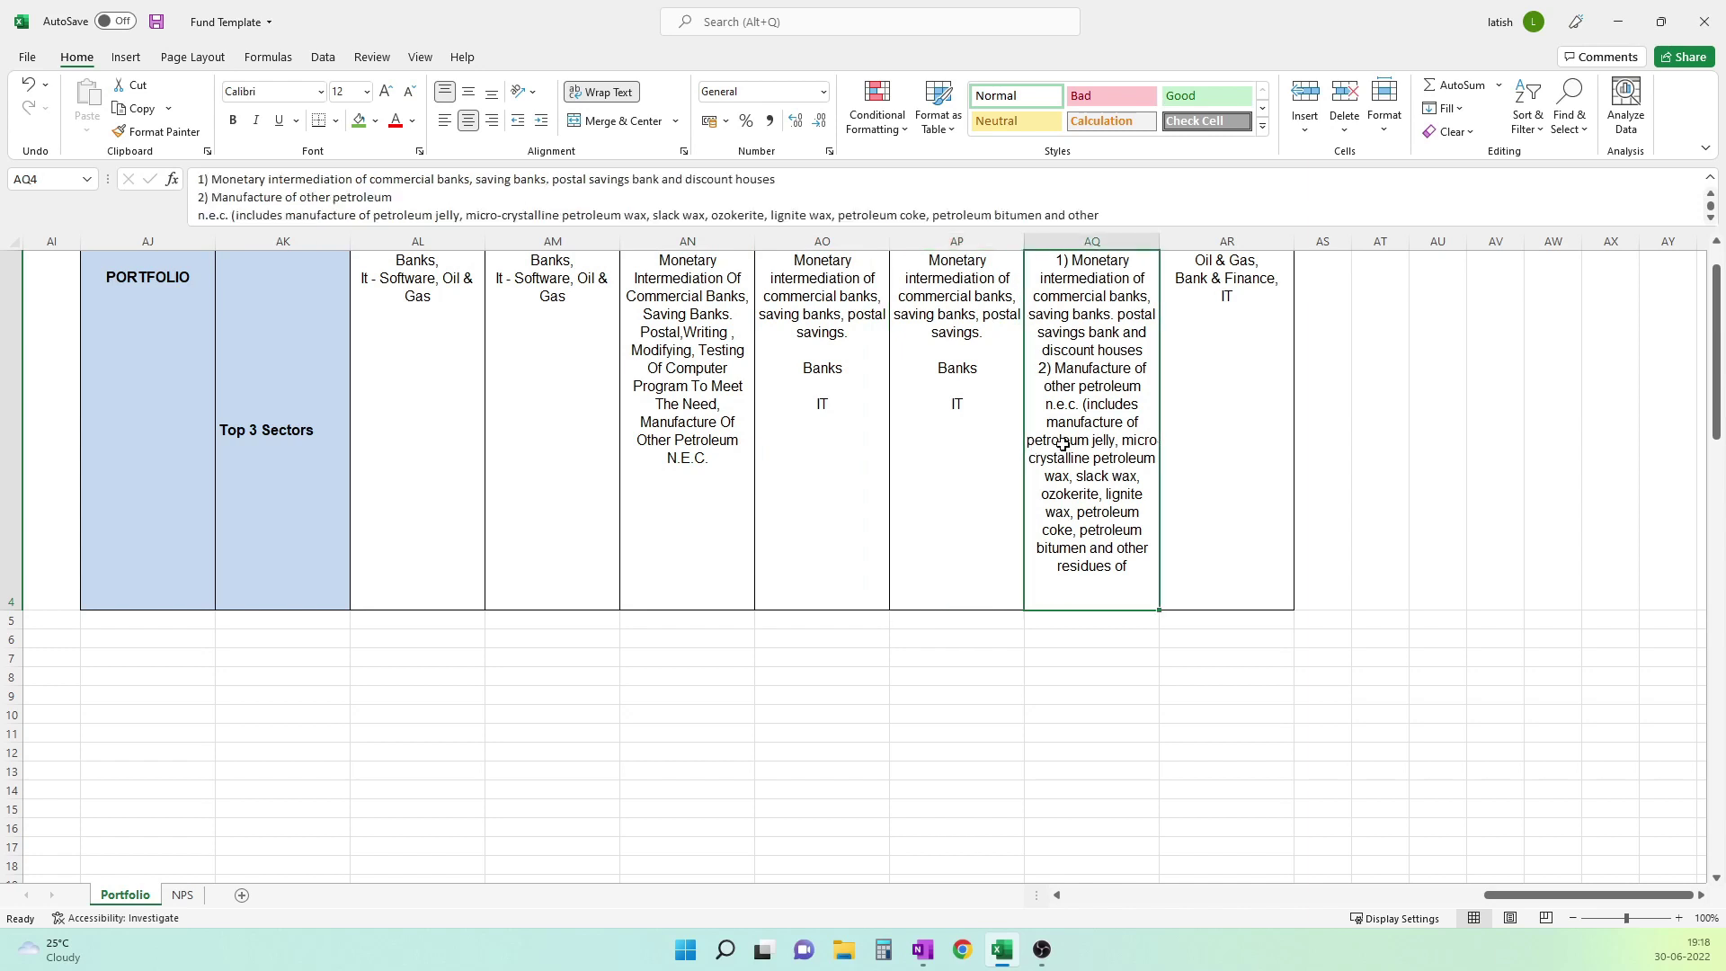
click(1178, 442)
Recheck SBIPF's top 5 holdings and the Top 3 Sectors row, and return to the NPS sheet.
scroll(1176, 443, up, 1)
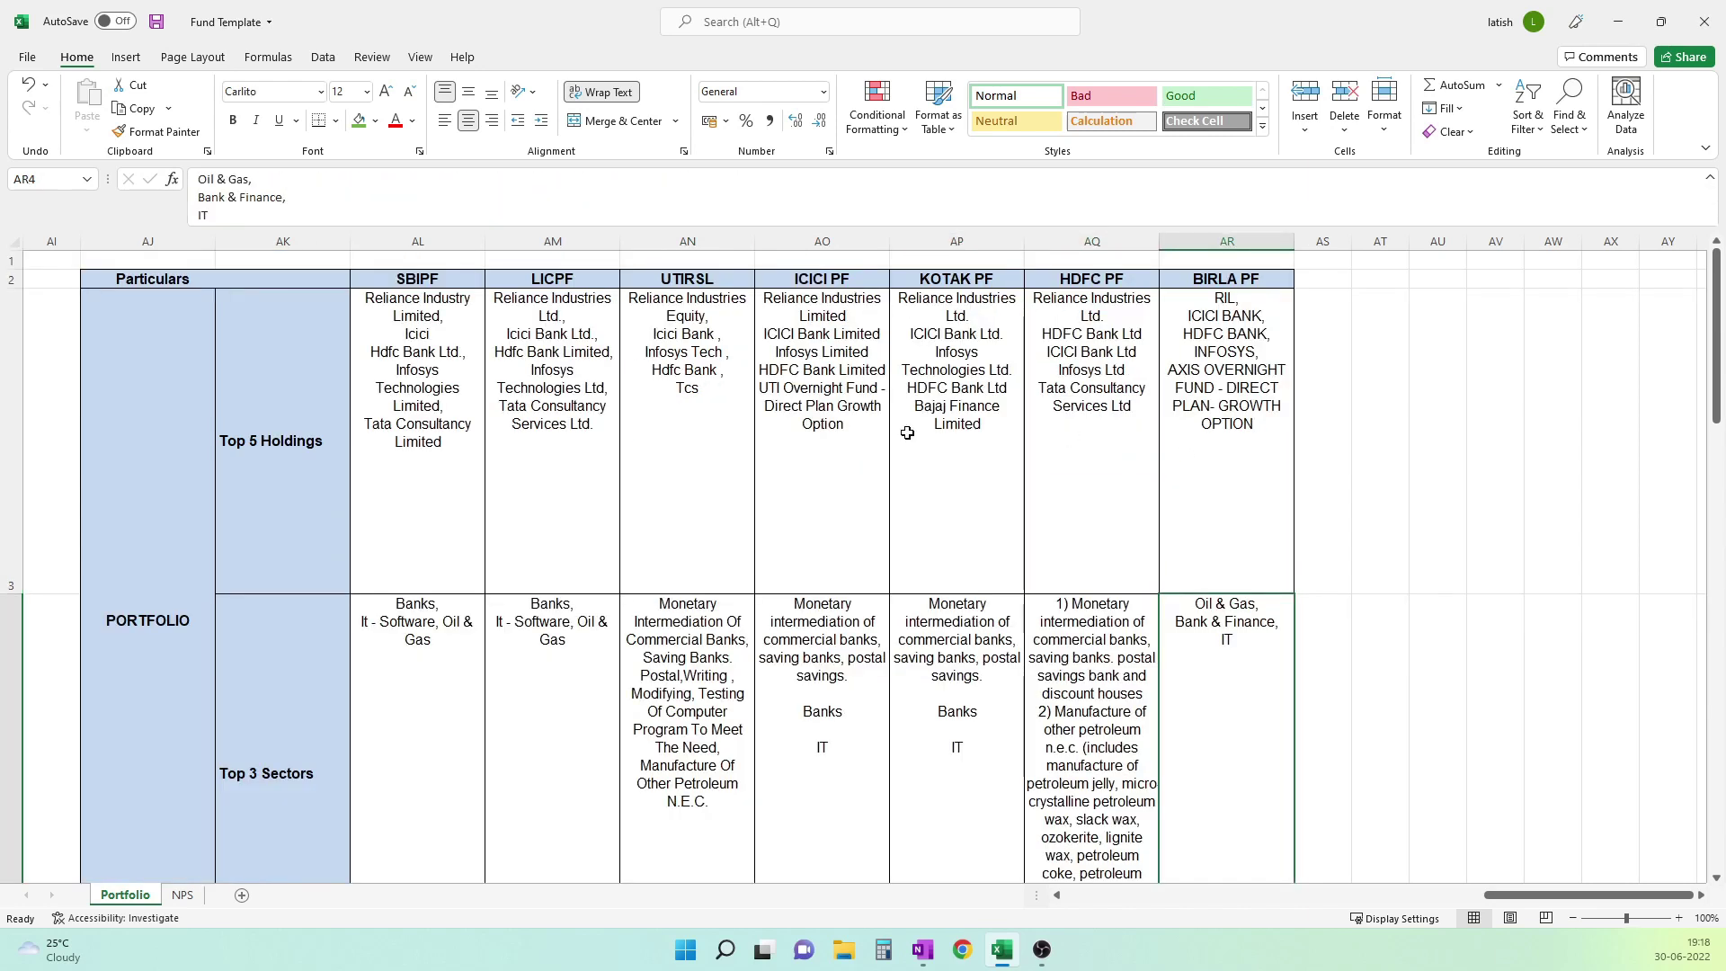
click(474, 540)
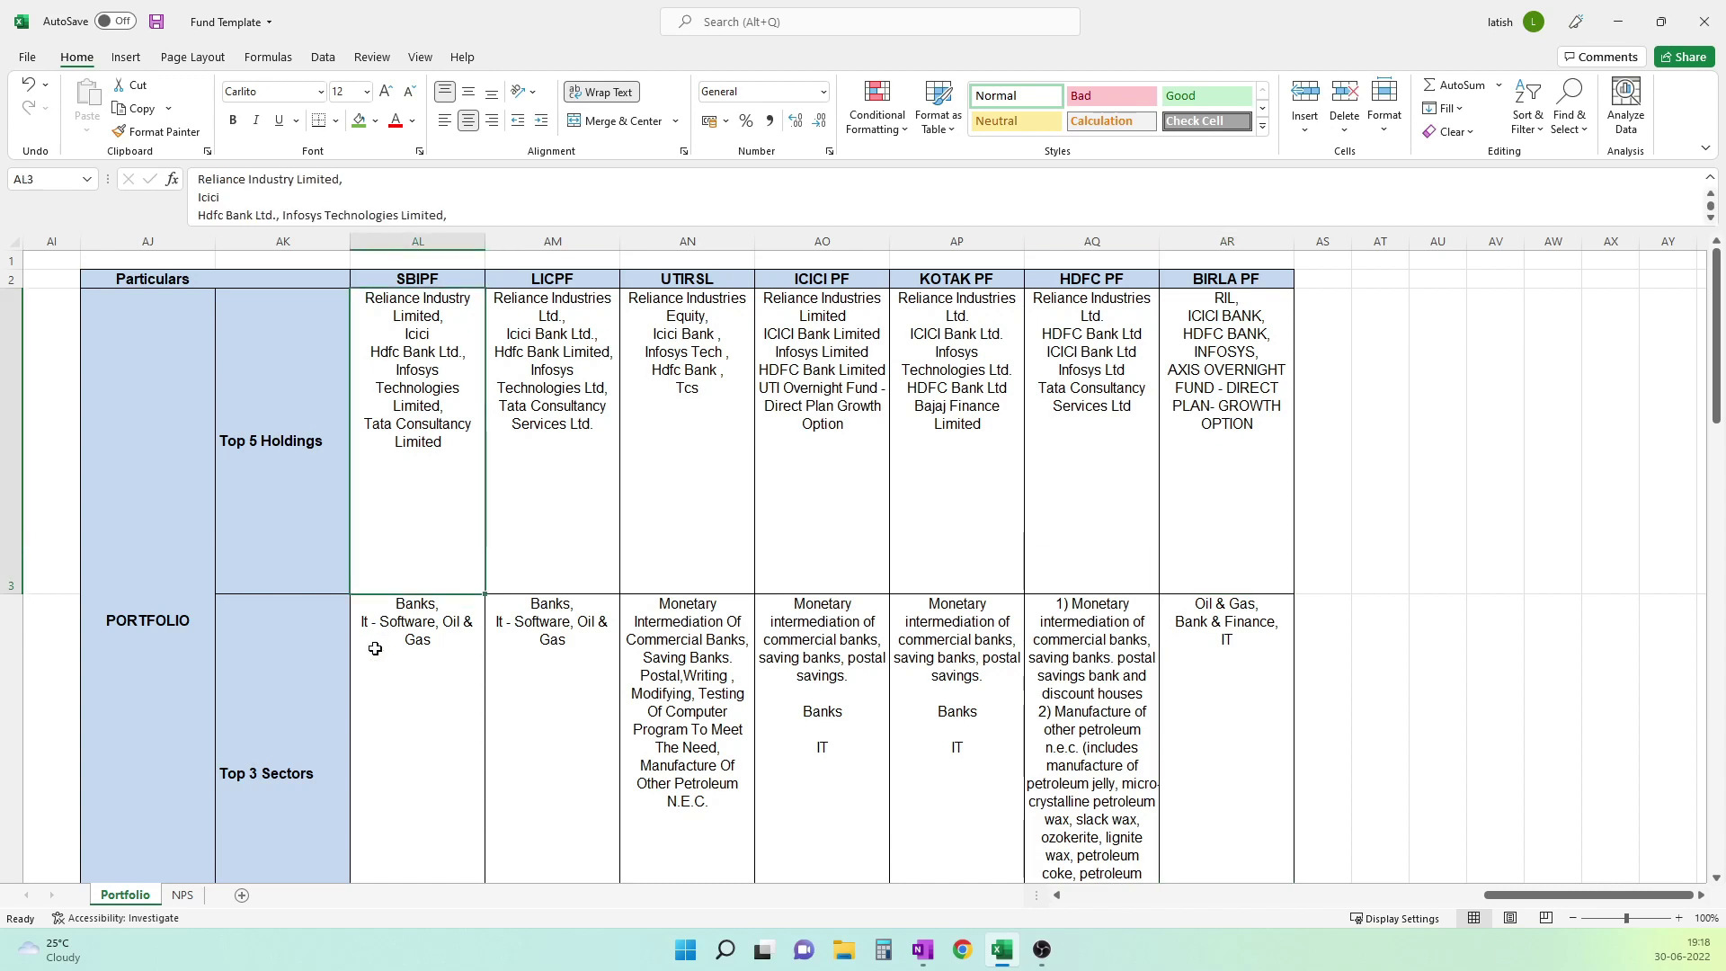
click(326, 693)
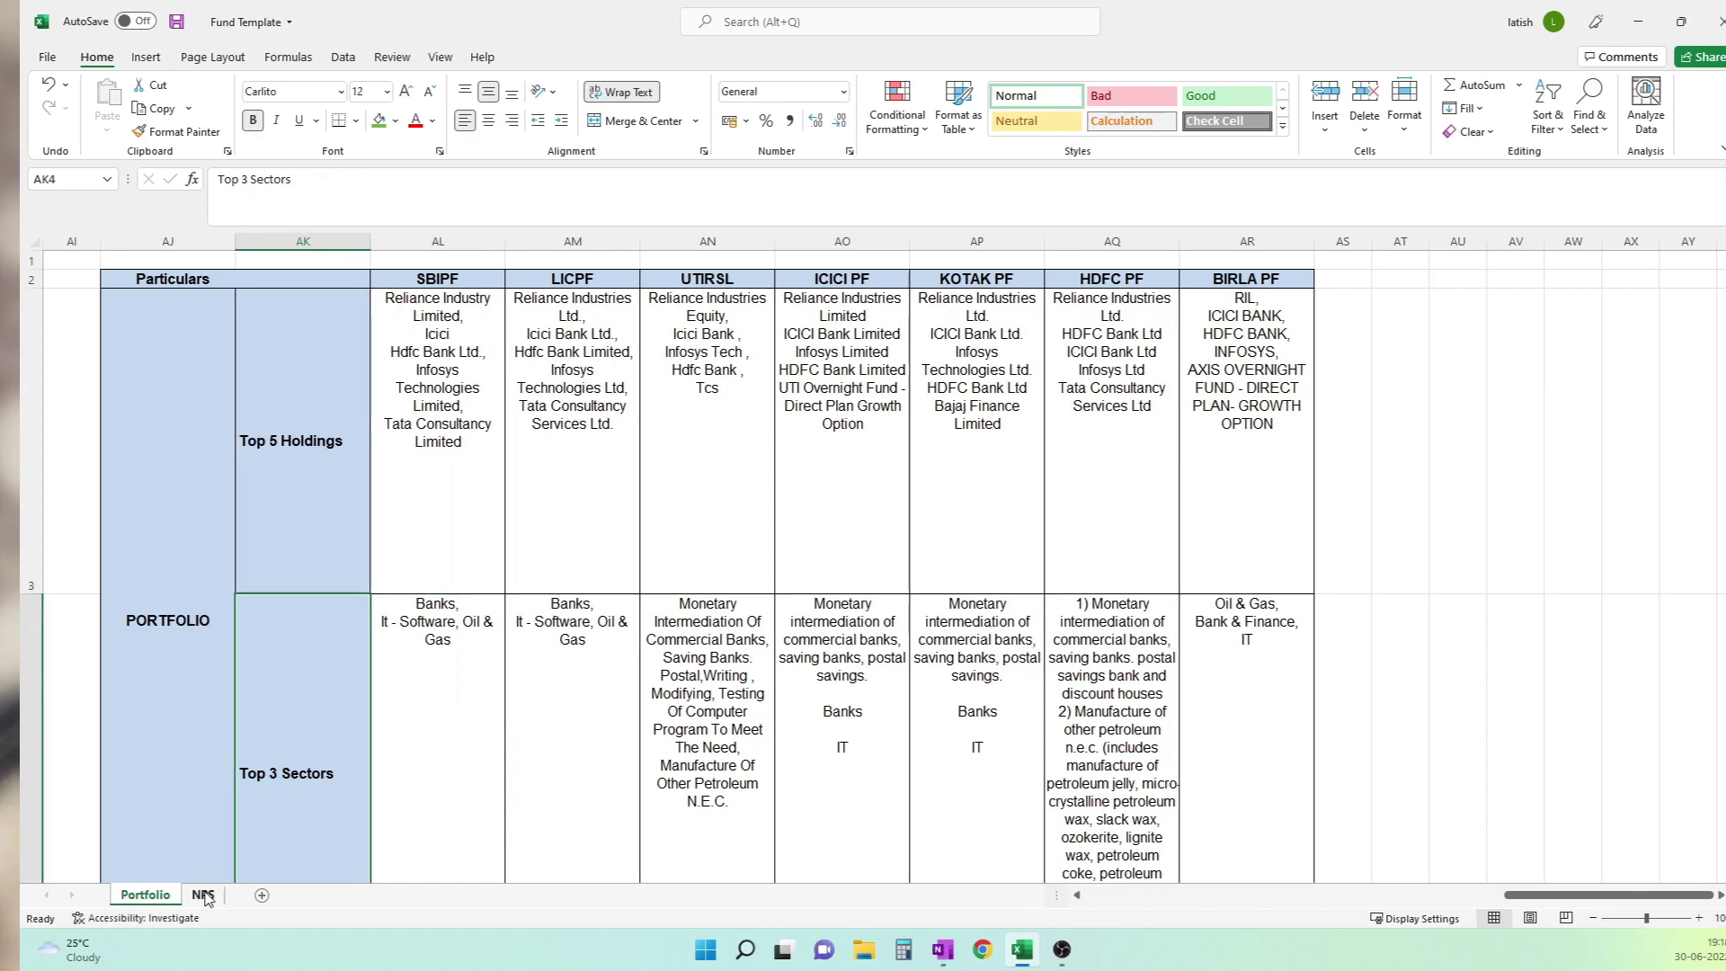
click(183, 894)
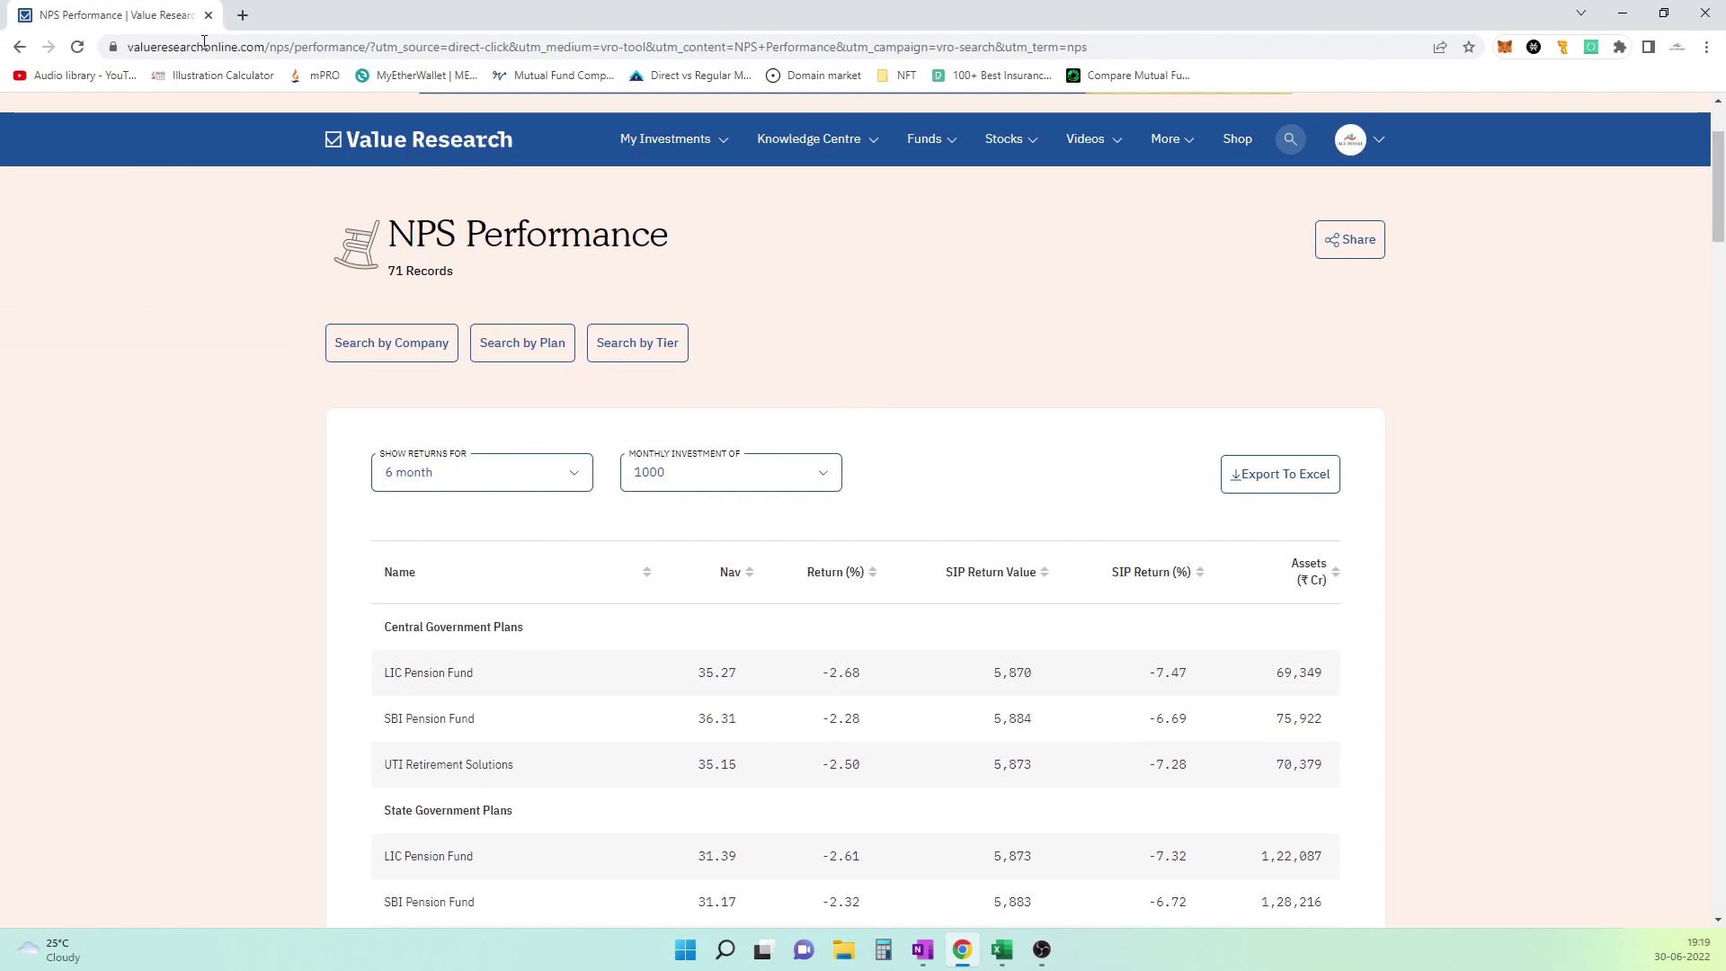
Filter Value Research's NPS Performance list to the Scheme E plan type.
scroll(1001, 313, down, 2)
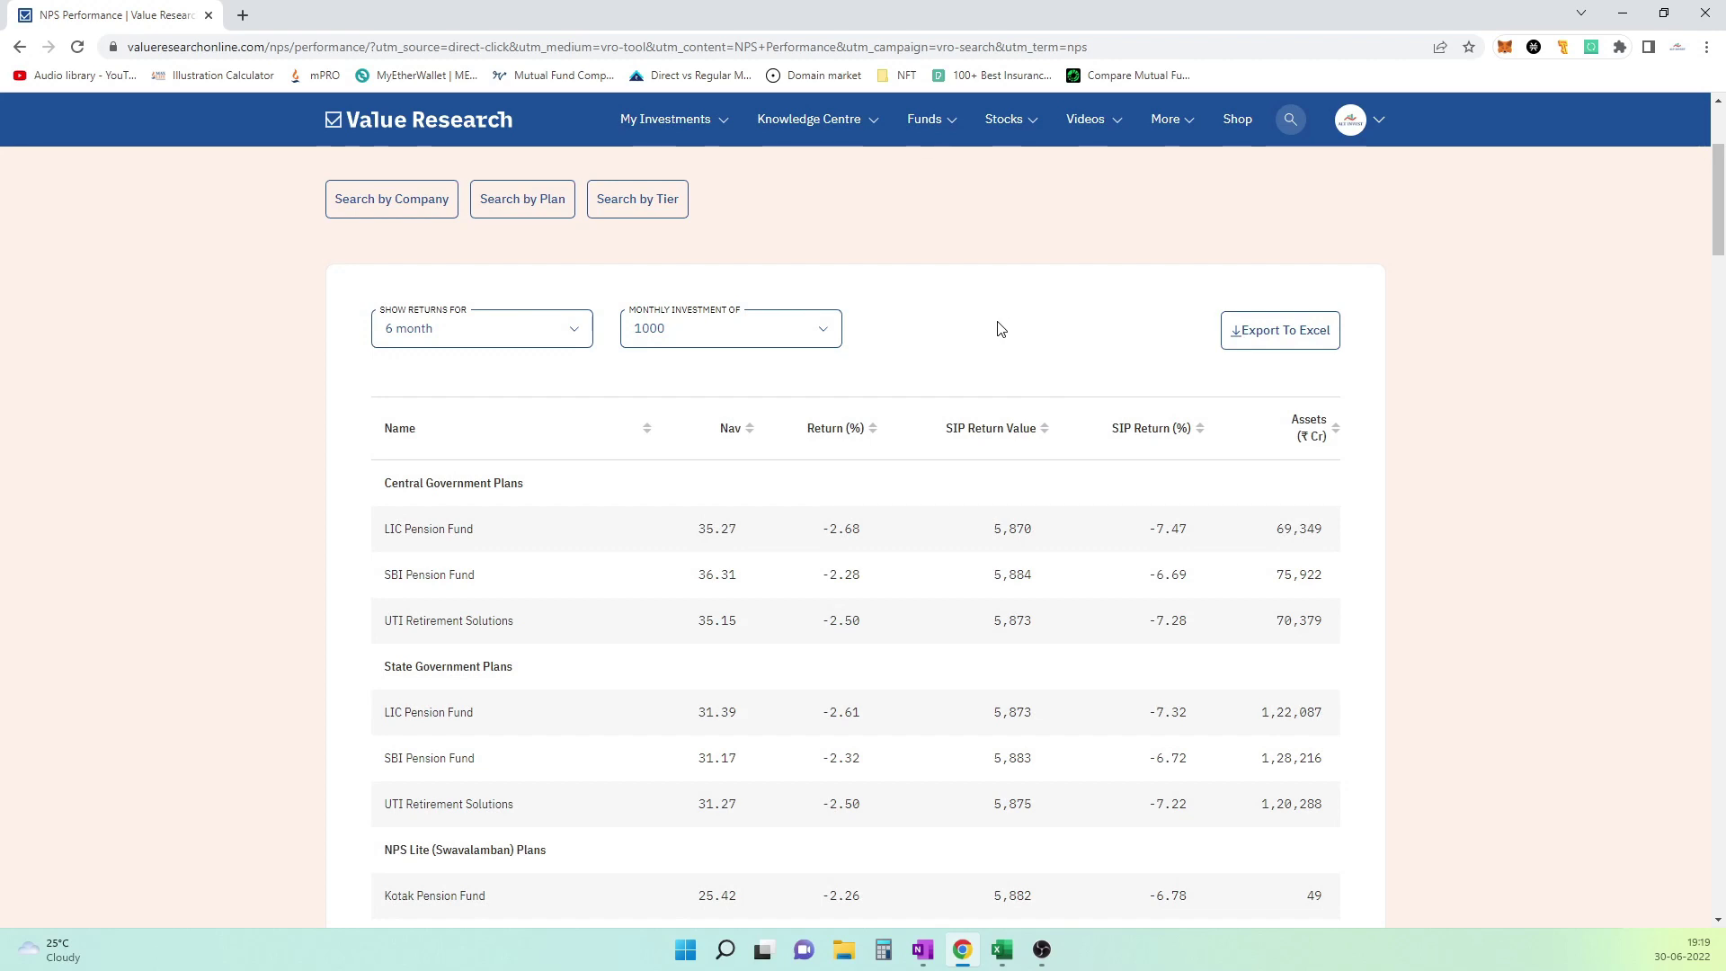
scroll(620, 340, up, 2)
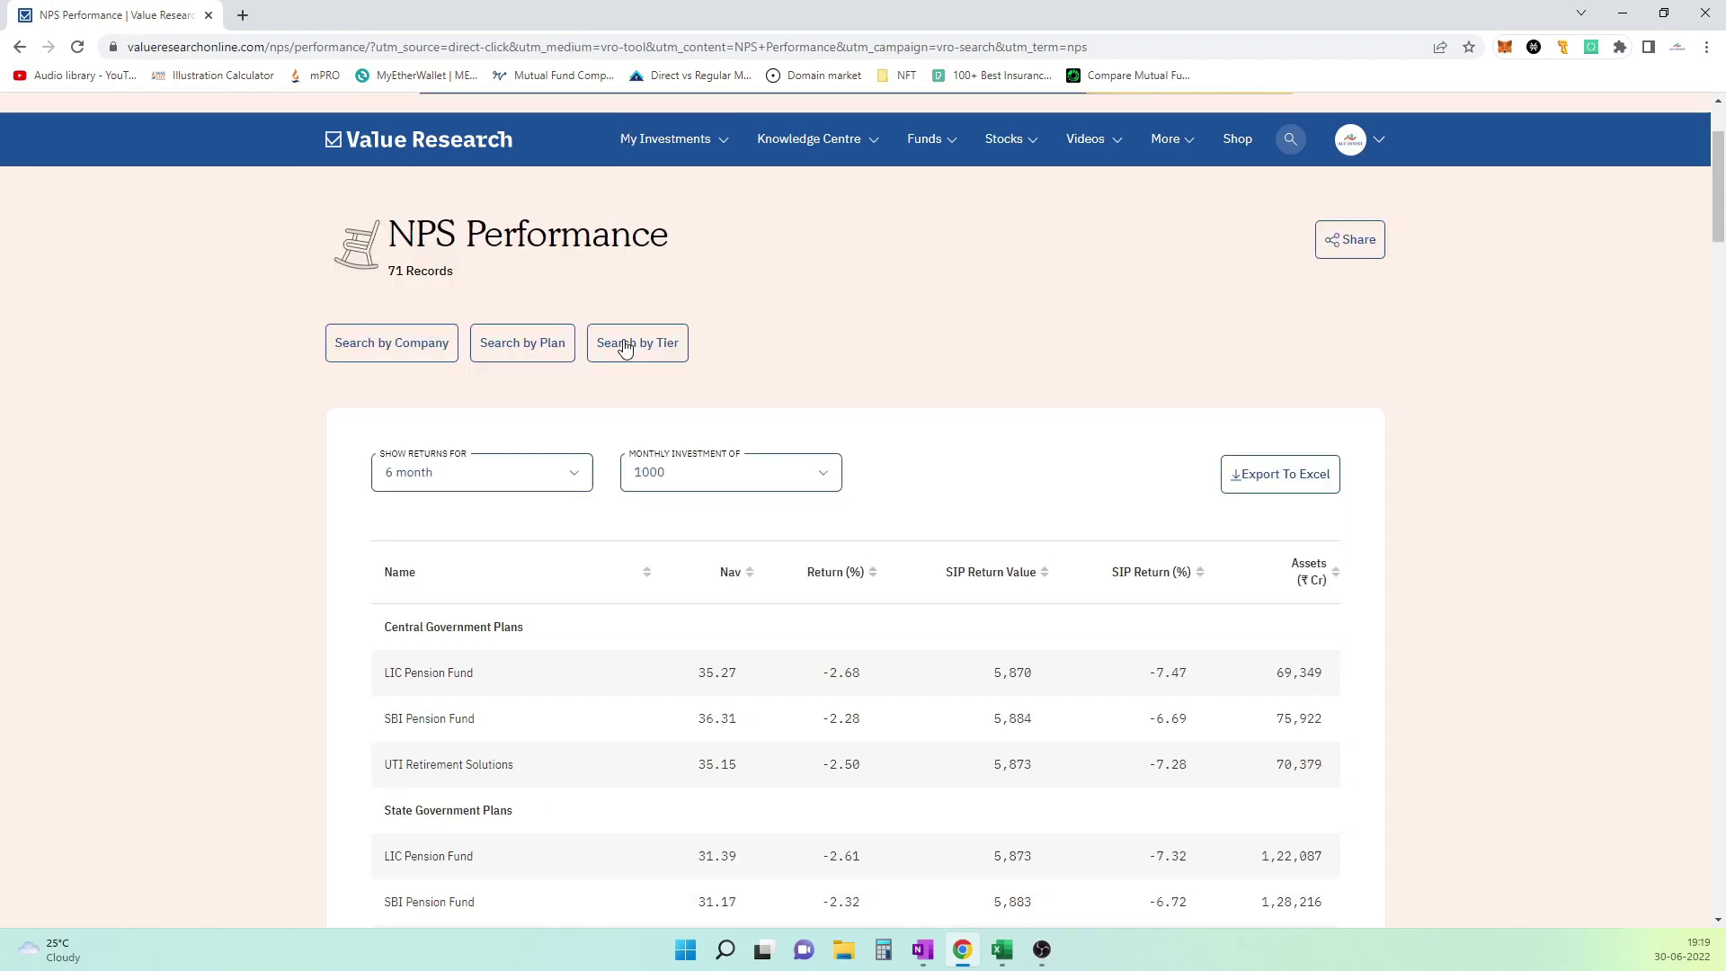
click(633, 341)
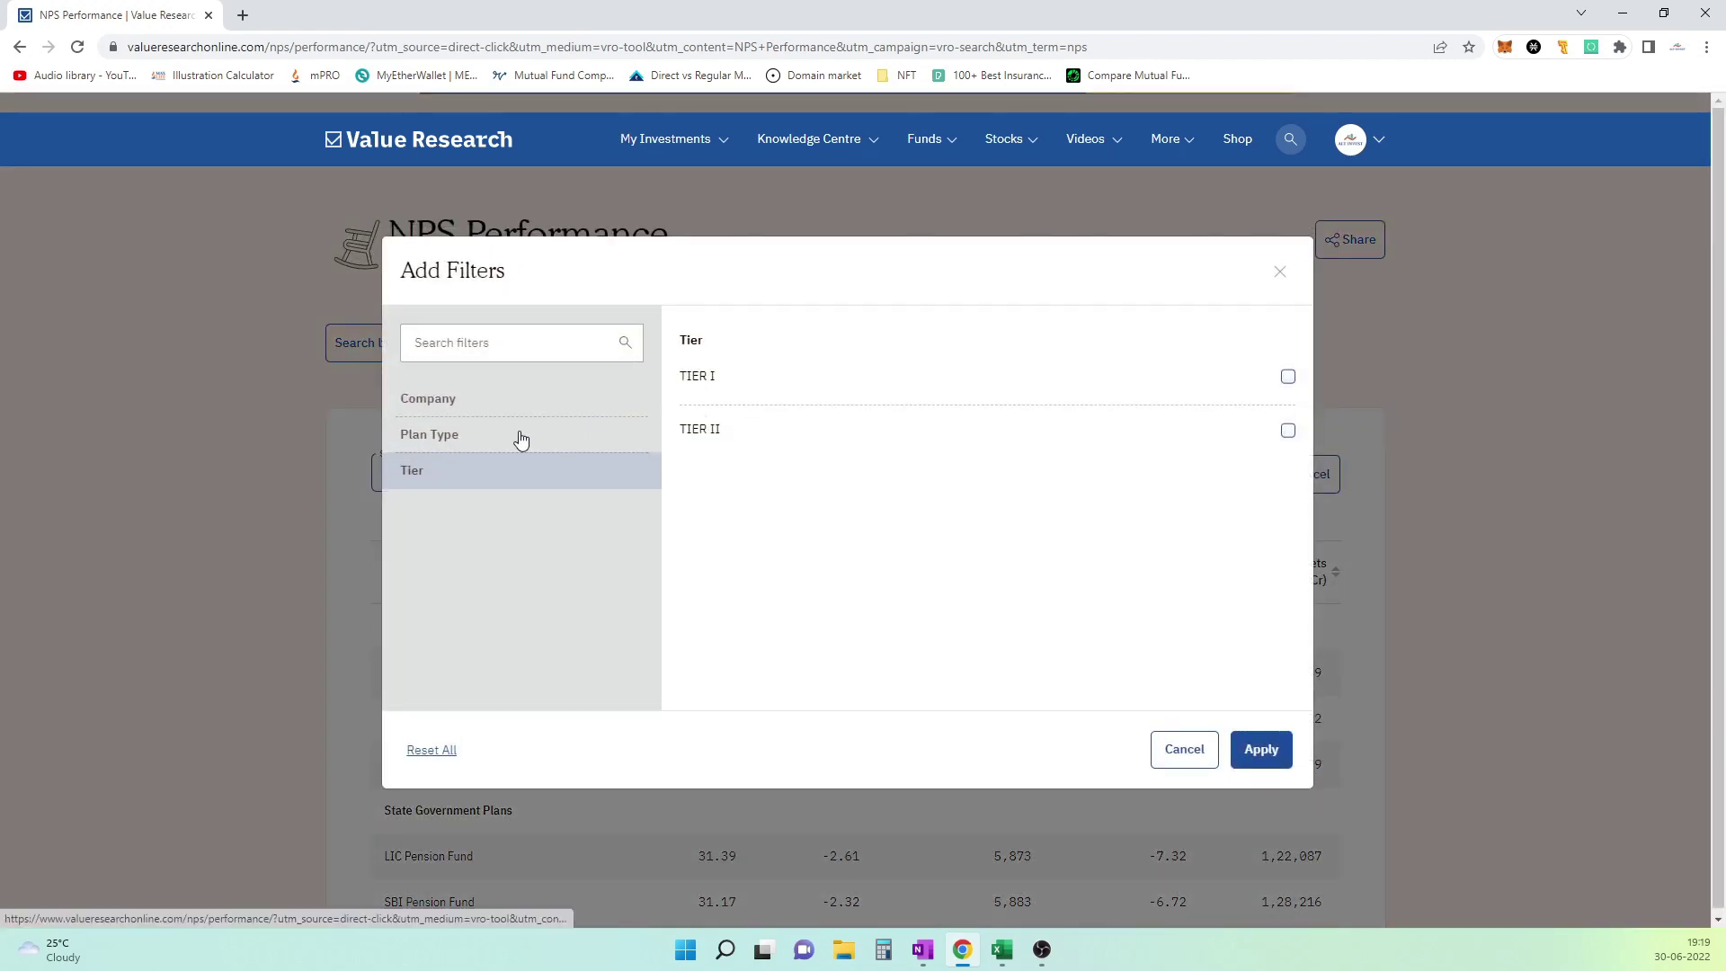
click(522, 439)
scroll(1272, 611, down, 1)
click(1273, 609)
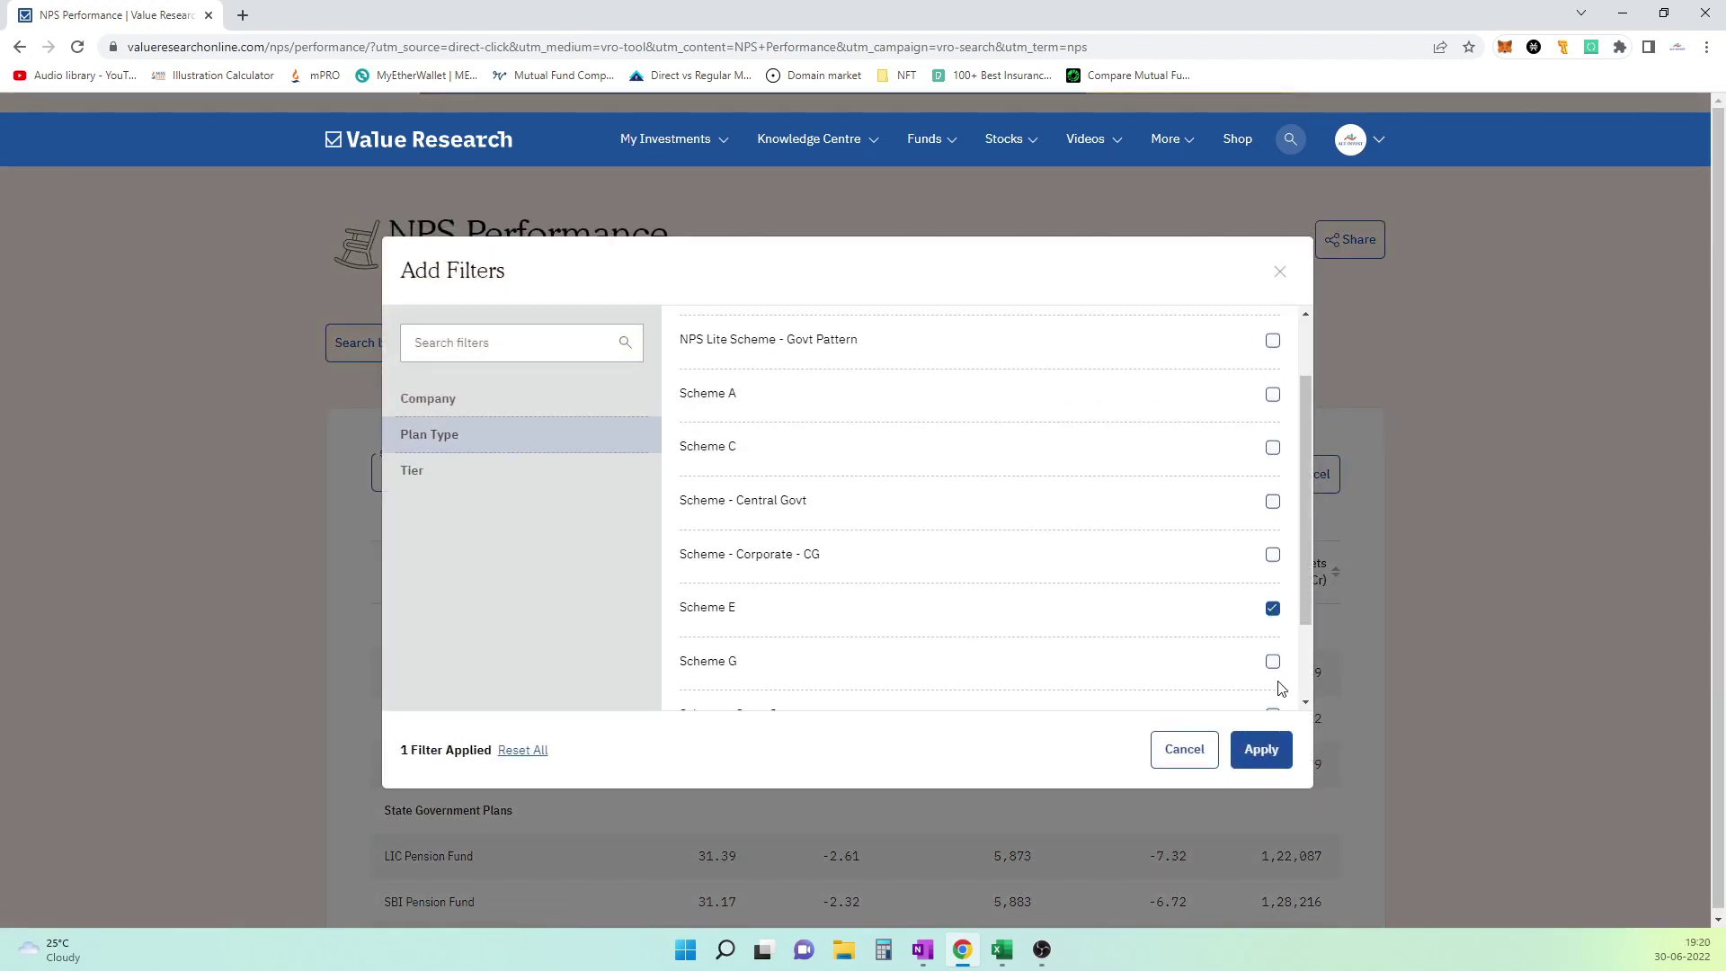
click(1263, 751)
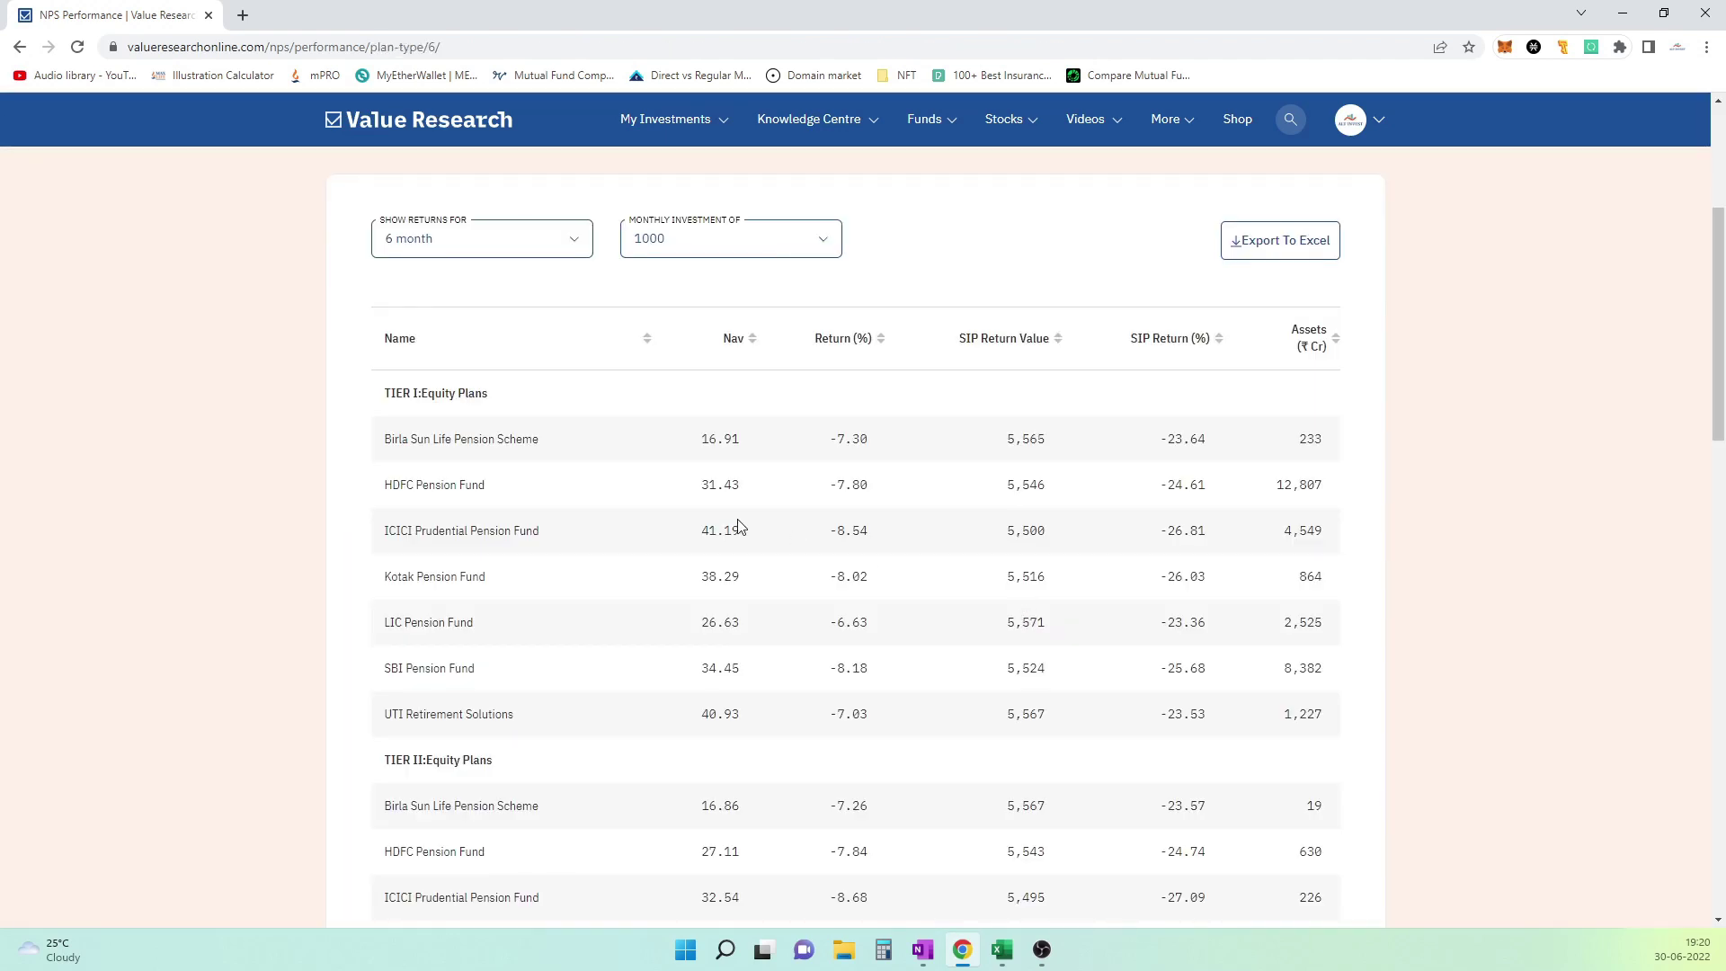
Review the Tier I and Tier II equity plan groups and set the monthly investment to 5000, with returns shown for 6 months.
drag(415, 397, 429, 396)
click(389, 762)
drag(702, 439, 736, 439)
click(429, 252)
click(439, 284)
click(732, 232)
click(993, 276)
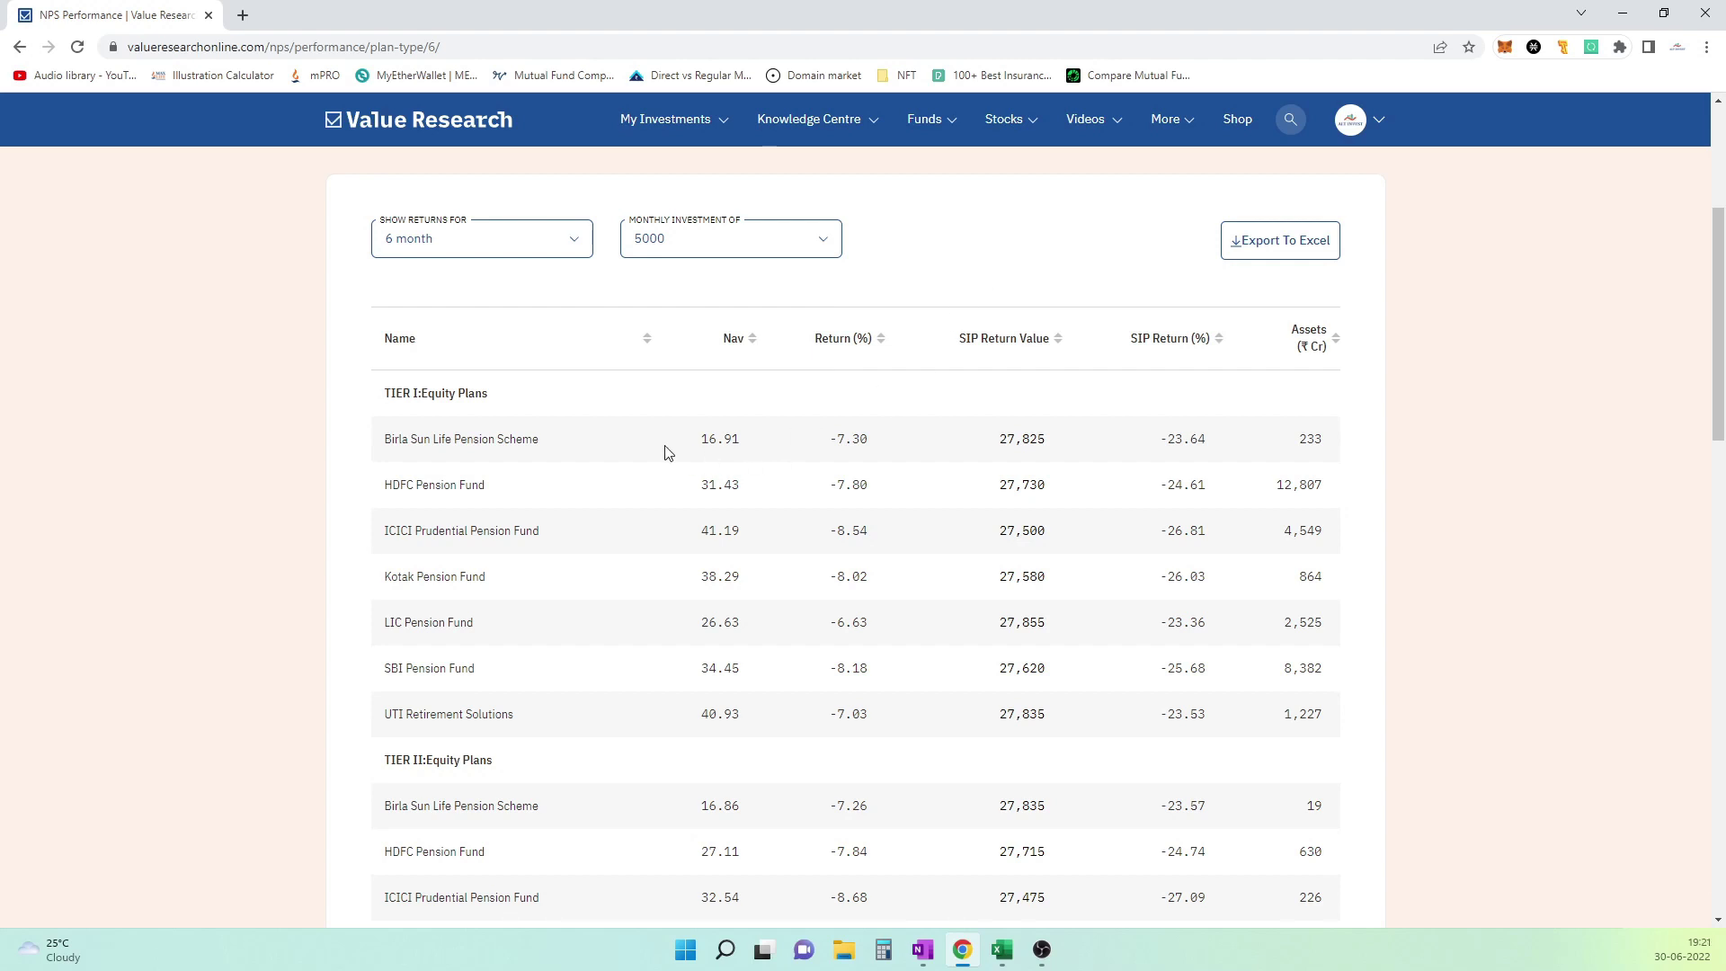
Check the 6-month returns and SIP values, and show the 1 year returns to compare the funds across both tiers.
drag(829, 444, 861, 430)
click(996, 445)
drag(1009, 440, 1034, 445)
click(1048, 487)
click(561, 251)
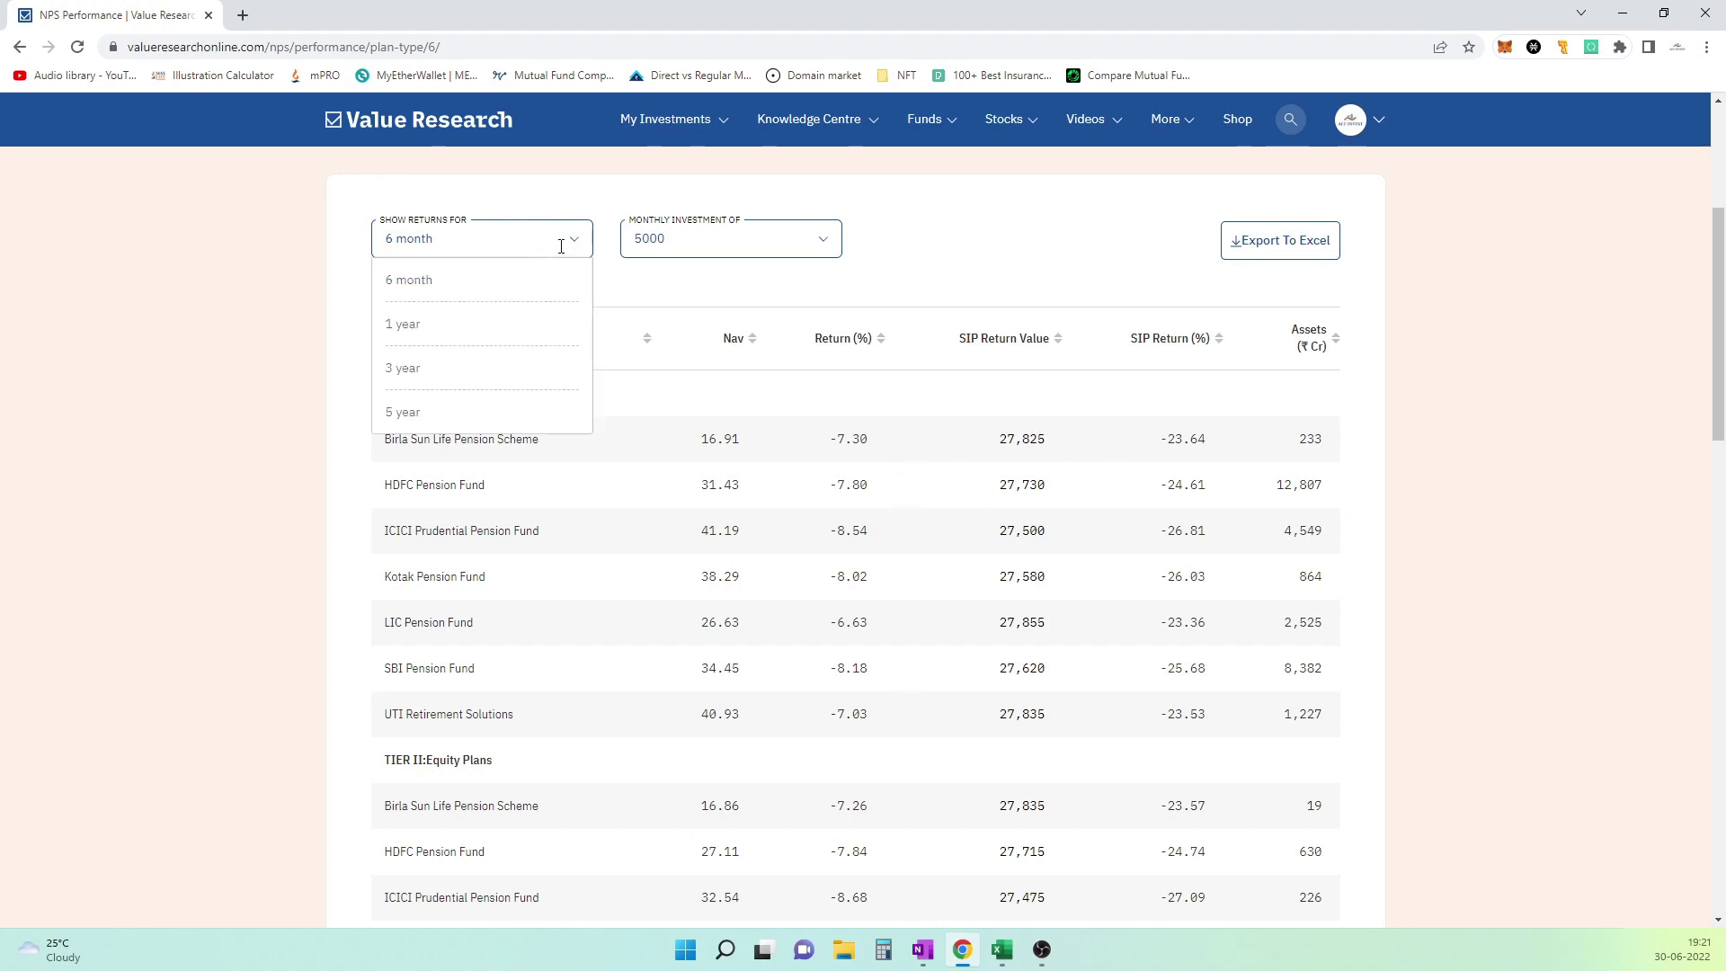
click(512, 327)
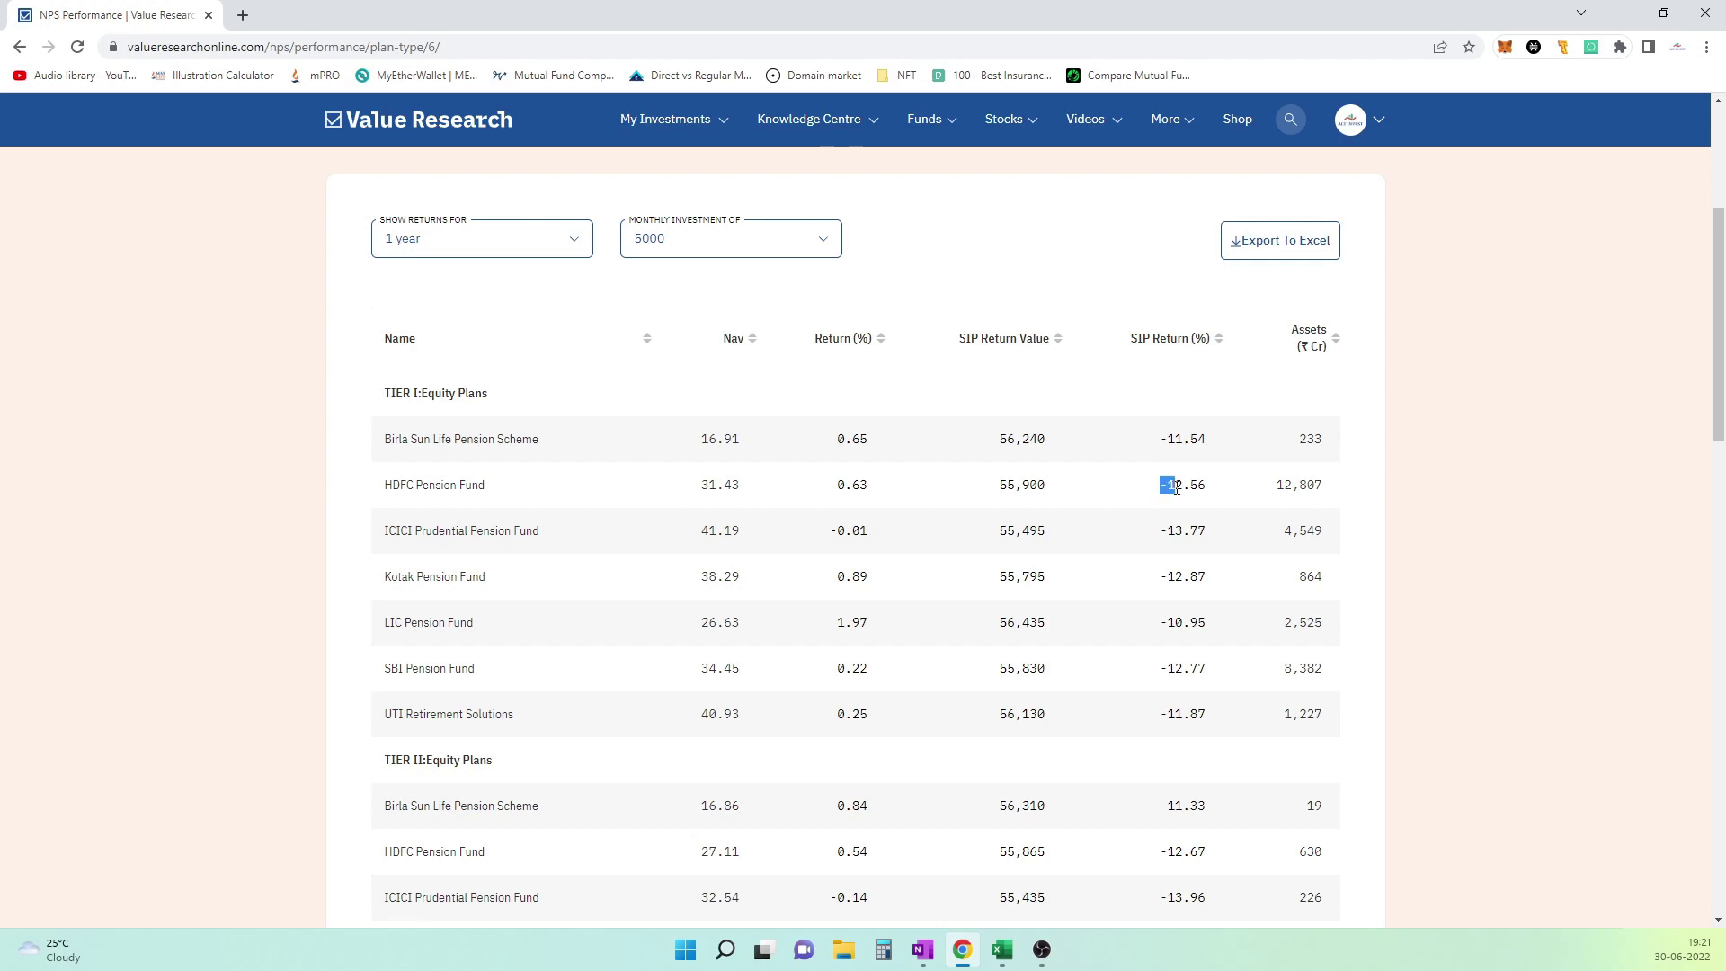
scroll(1183, 558, down, 1)
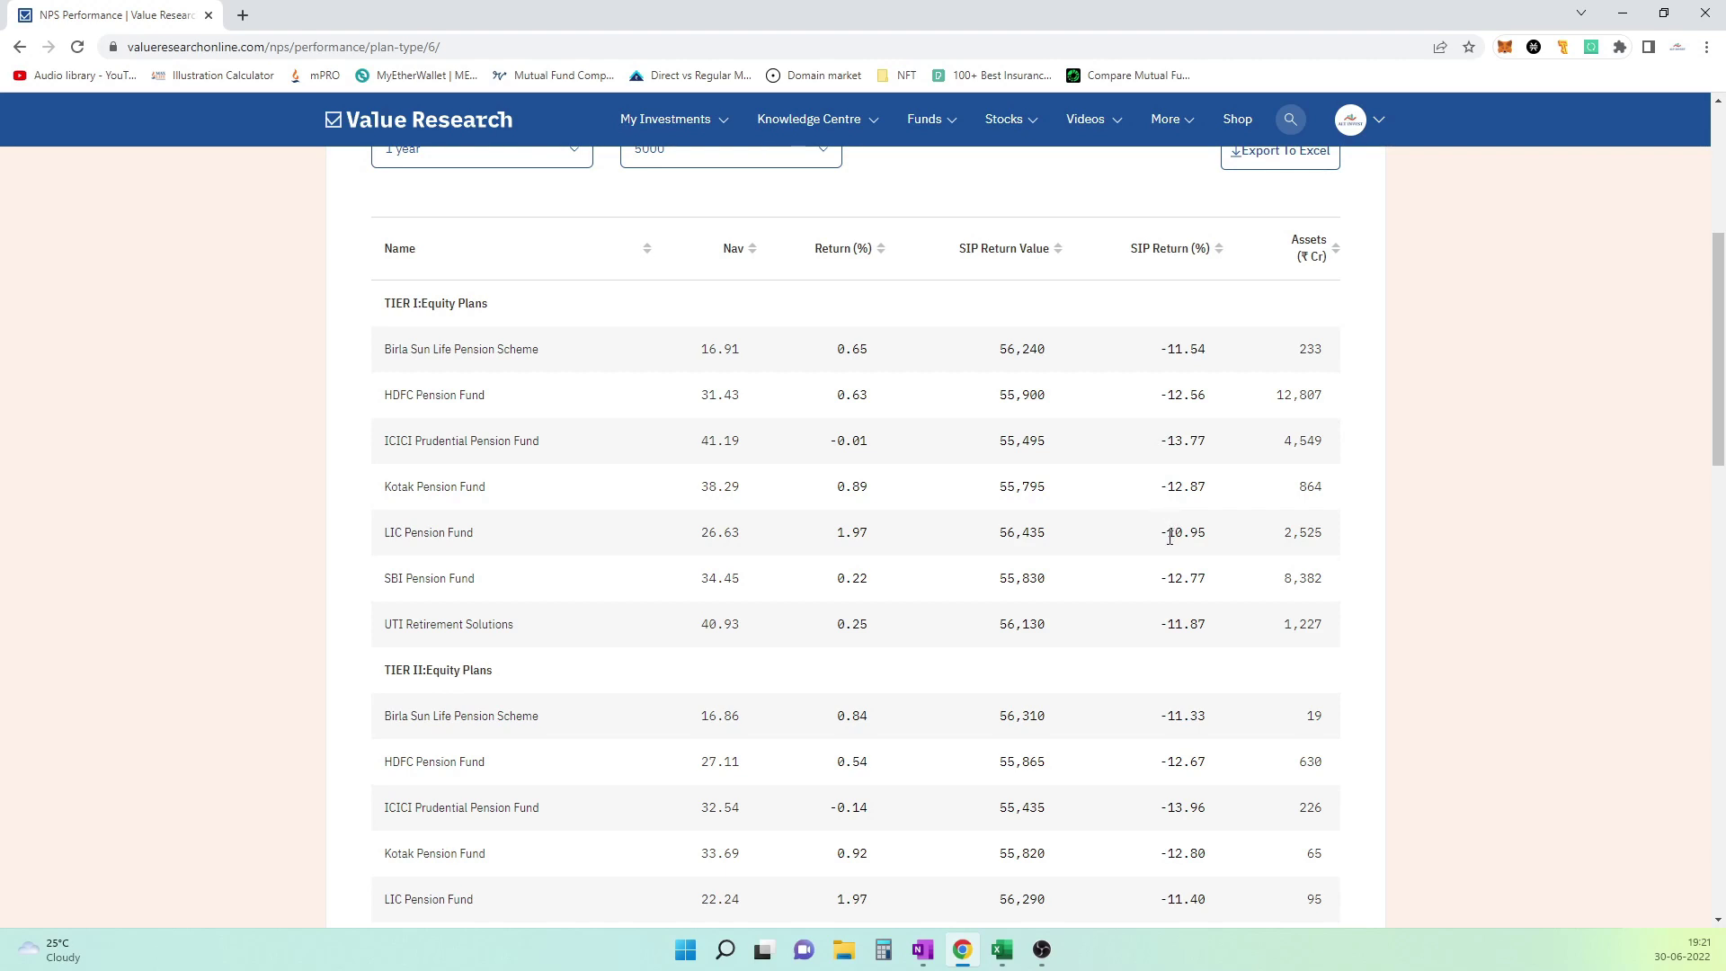
scroll(1169, 537, down, 1)
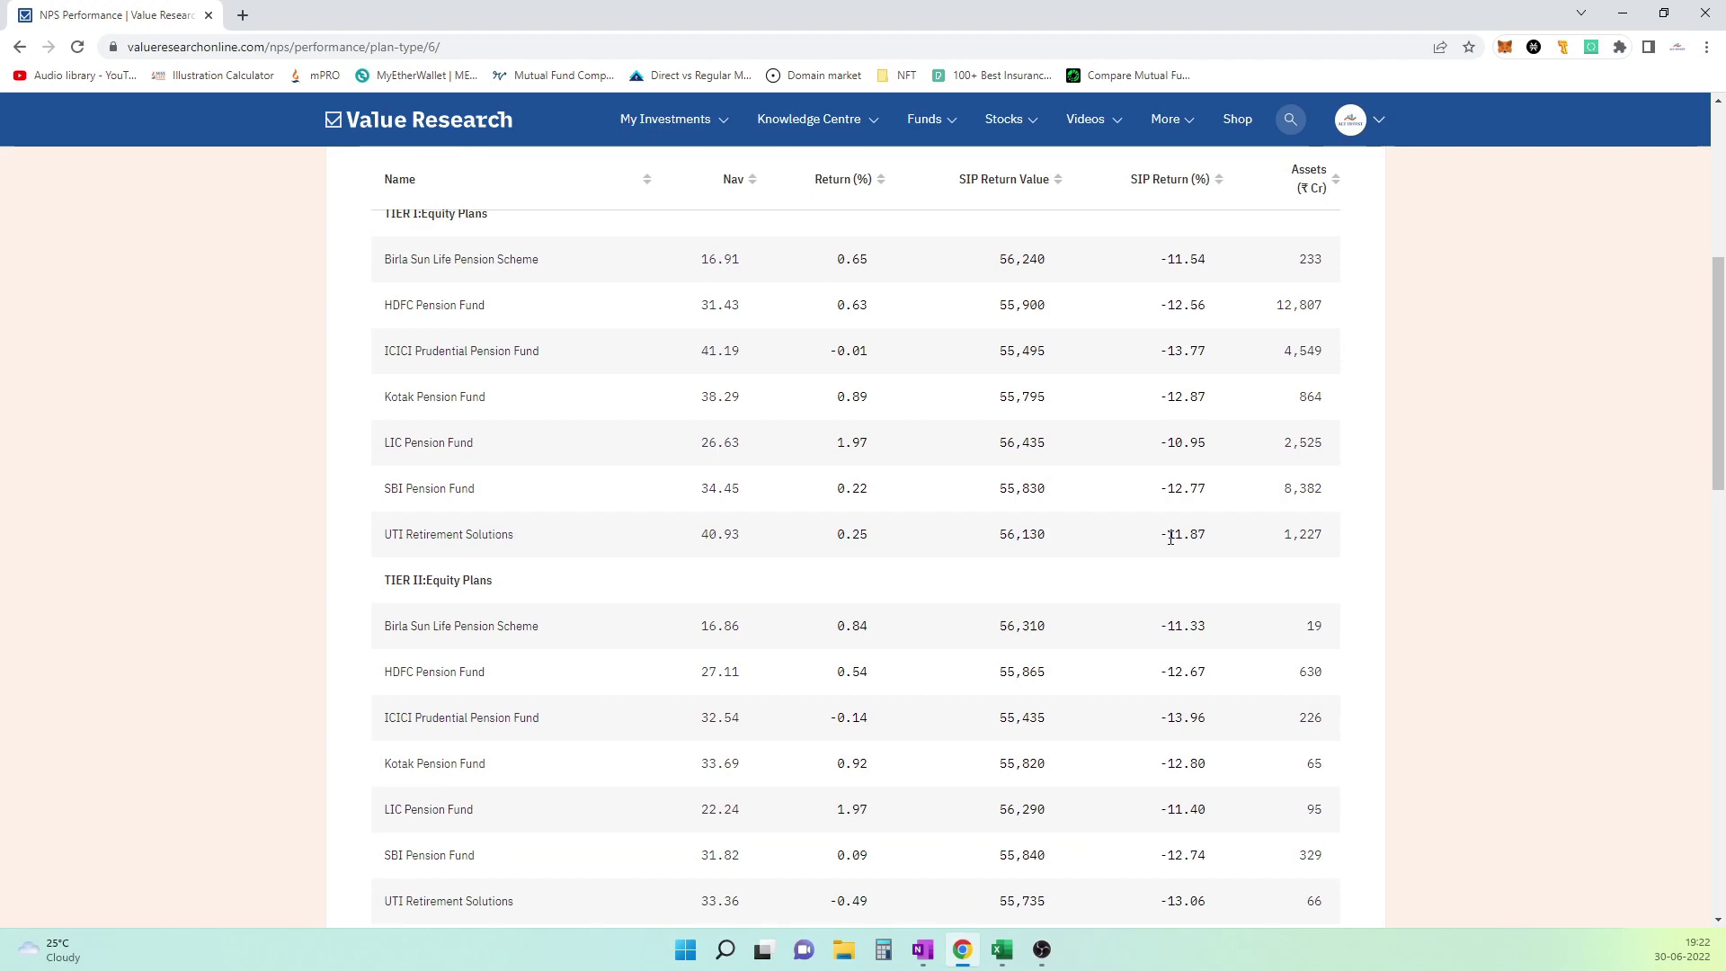
scroll(1171, 539, up, 1)
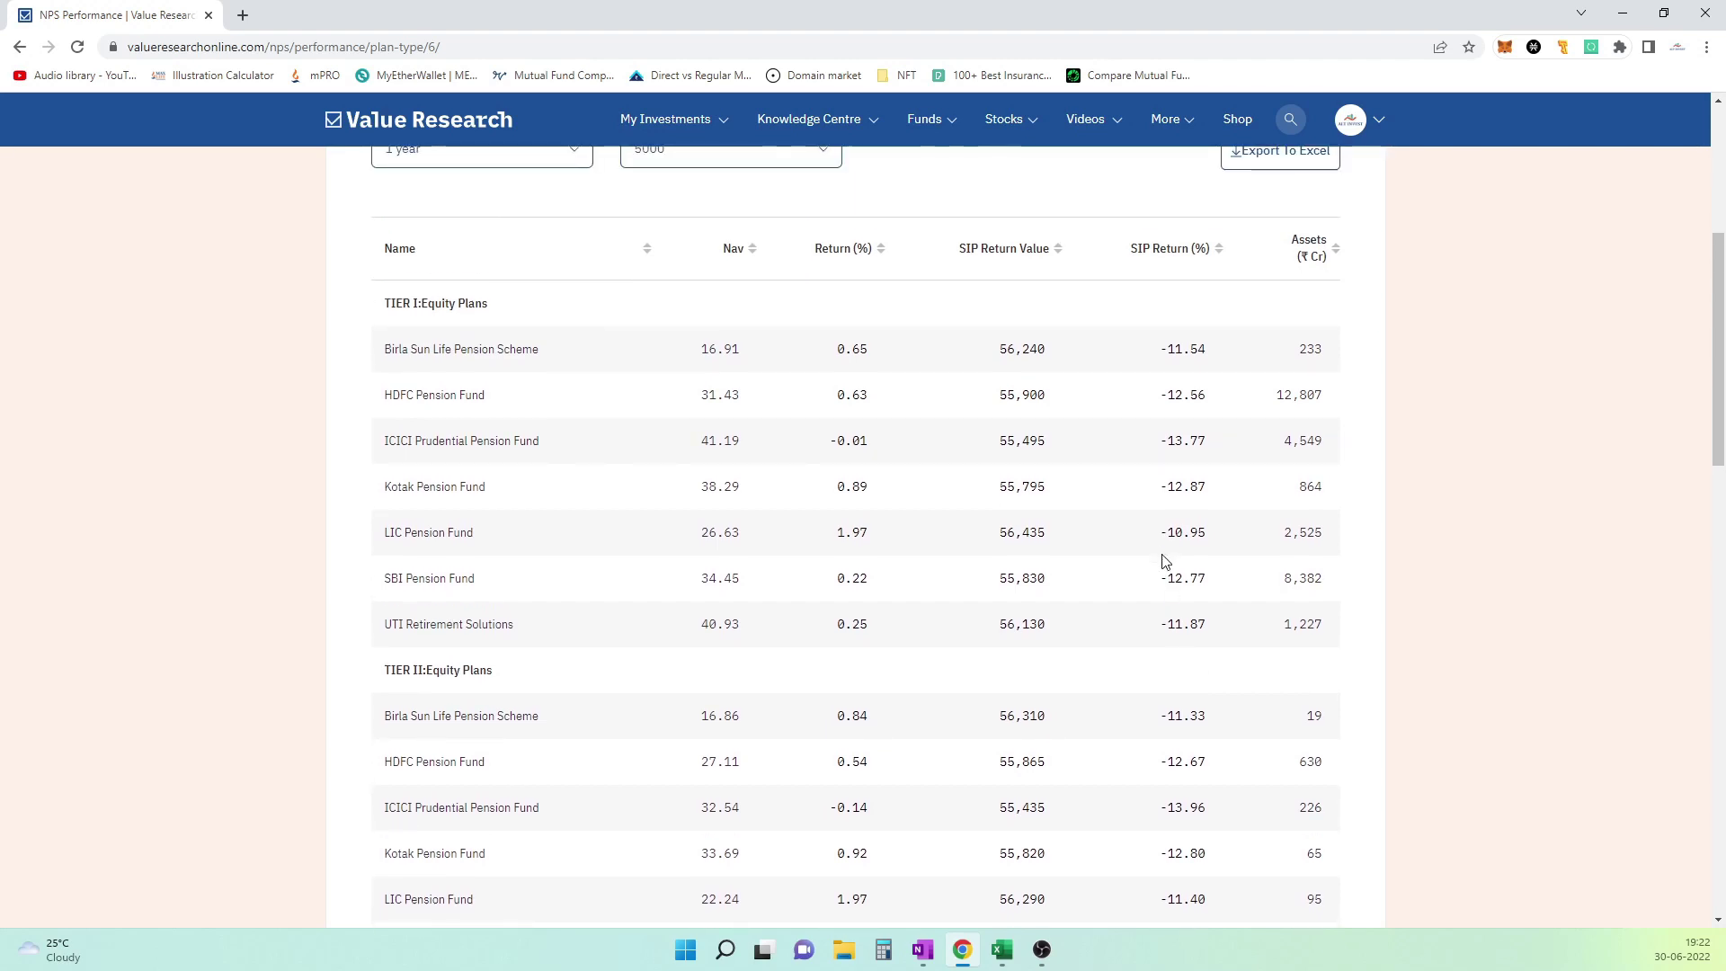
scroll(1166, 557, up, 1)
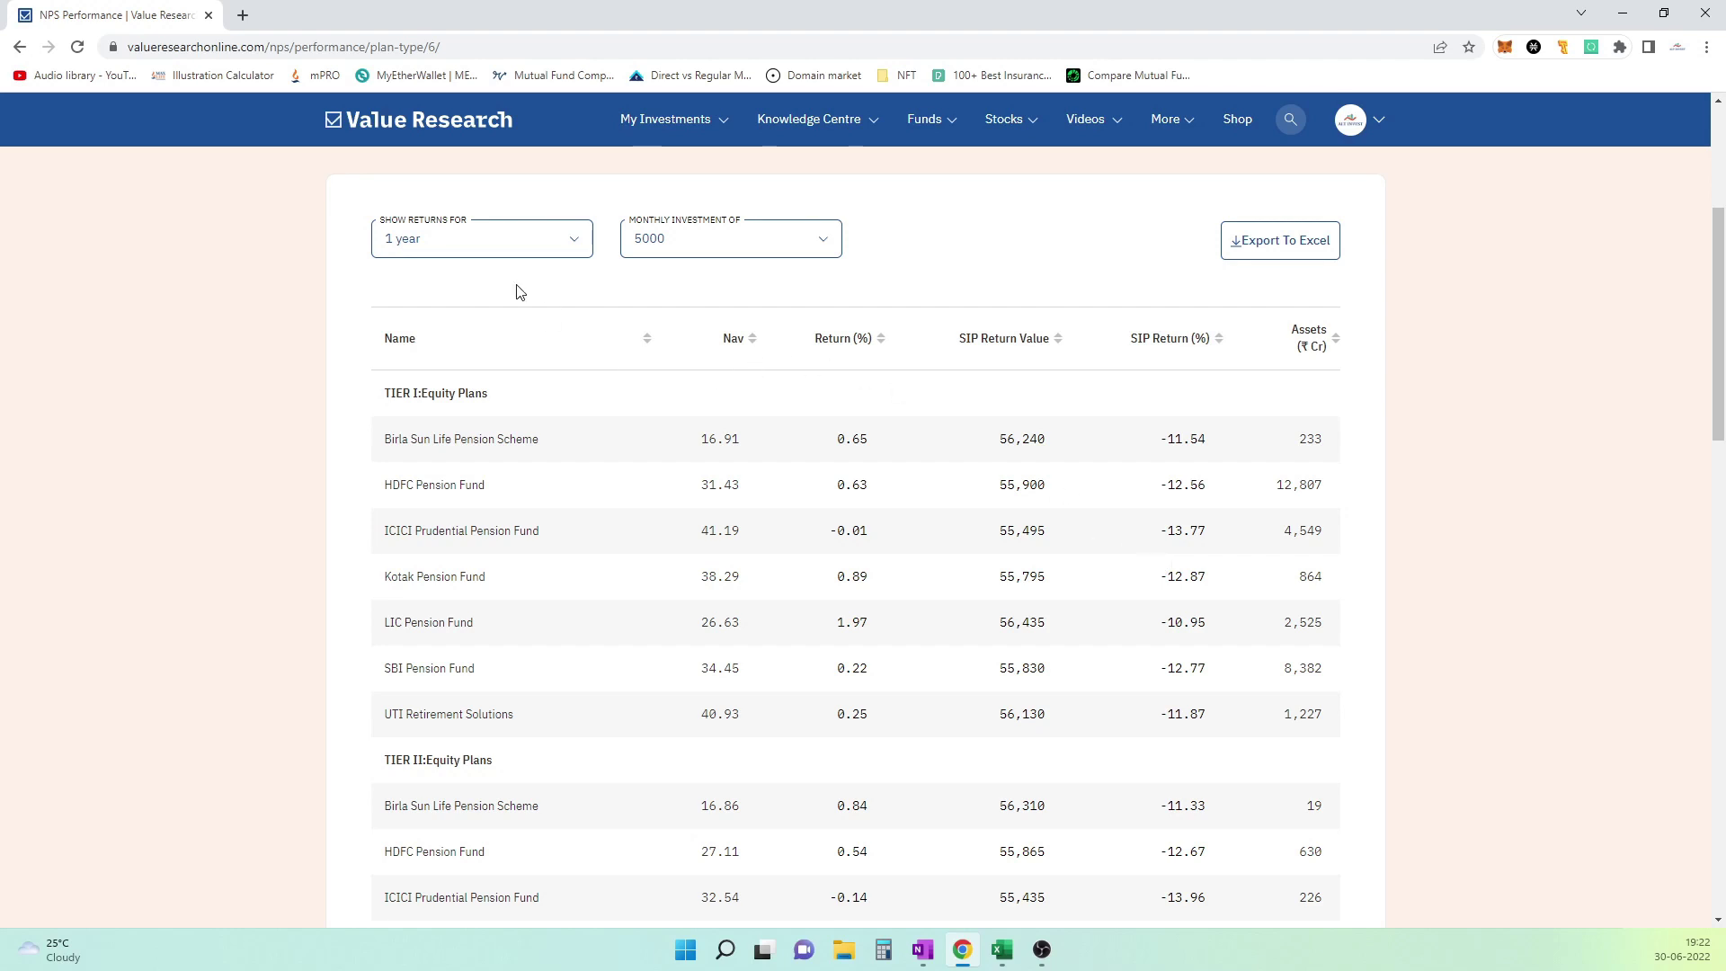
Show the returns for 5 years and compare the equity plans' returns and SIP values across both tiers.
click(517, 251)
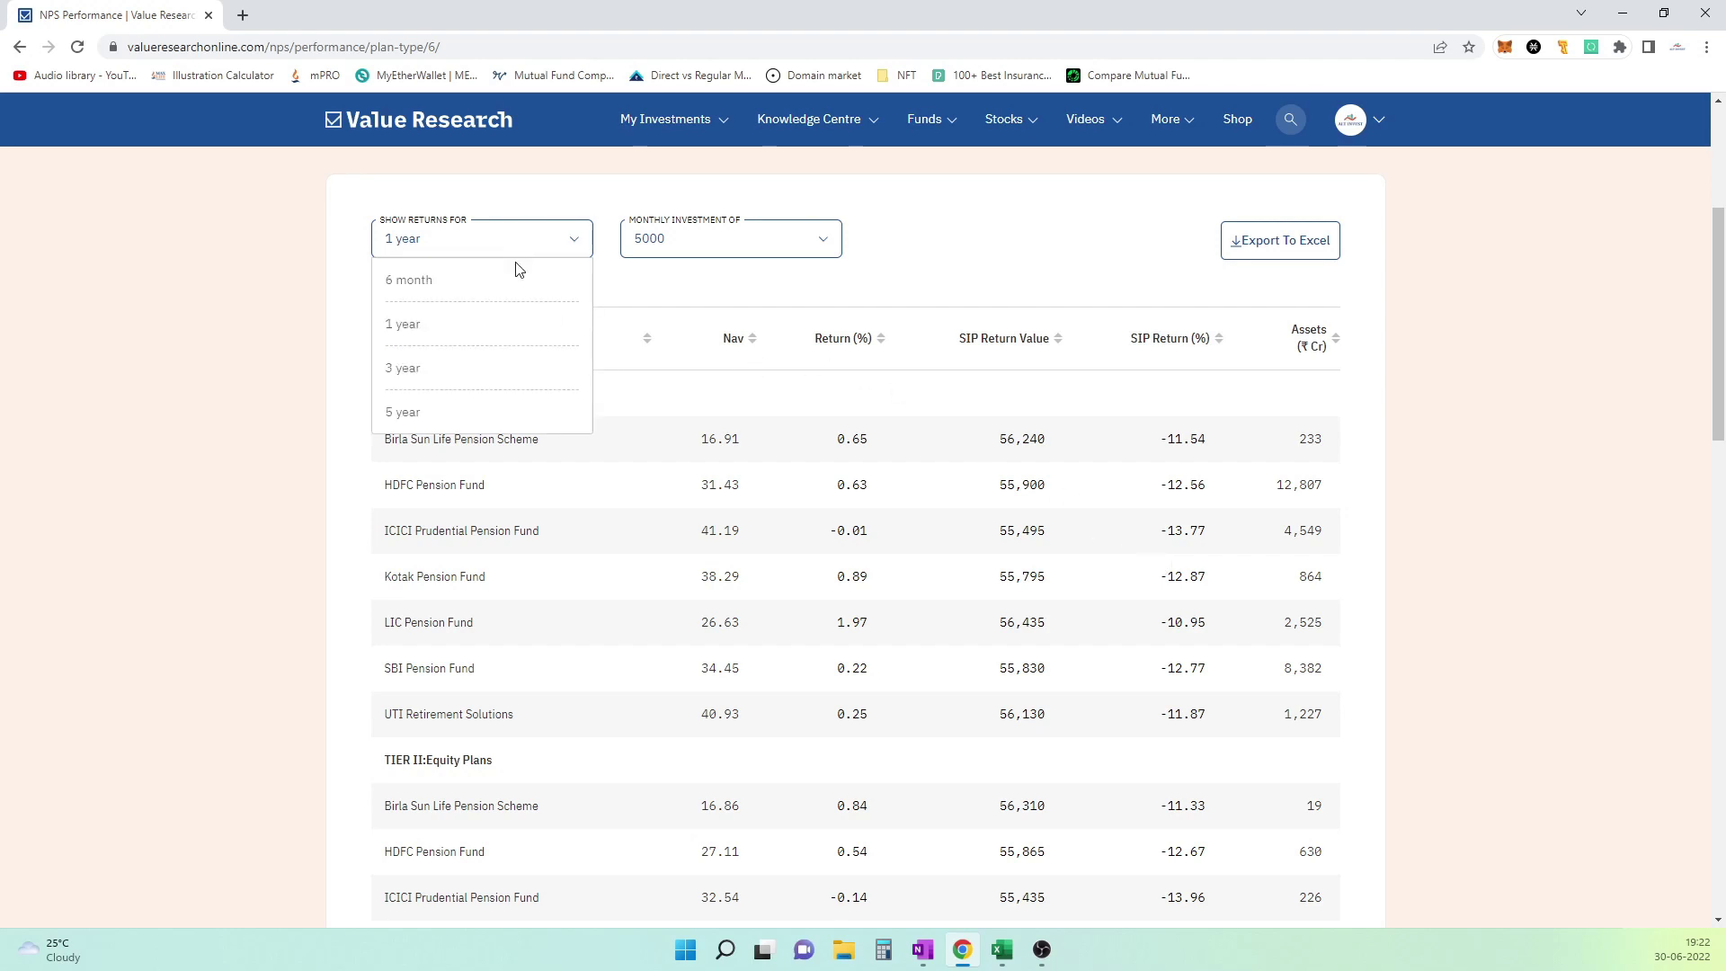
click(497, 413)
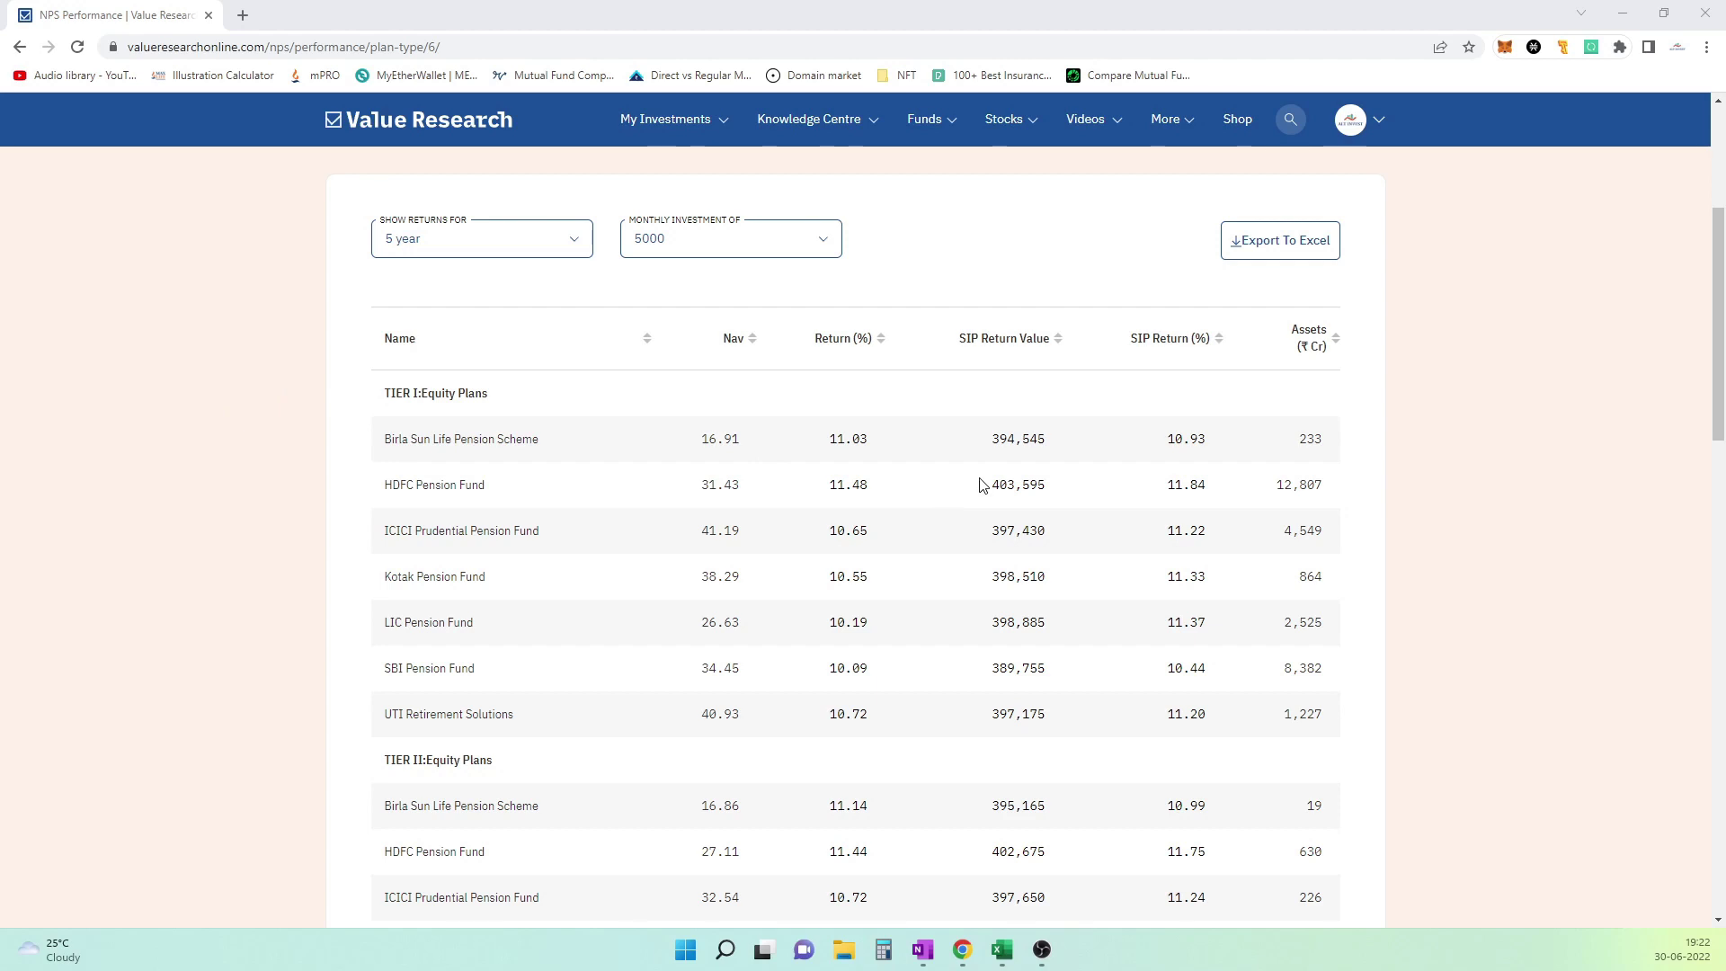
scroll(982, 485, down, 2)
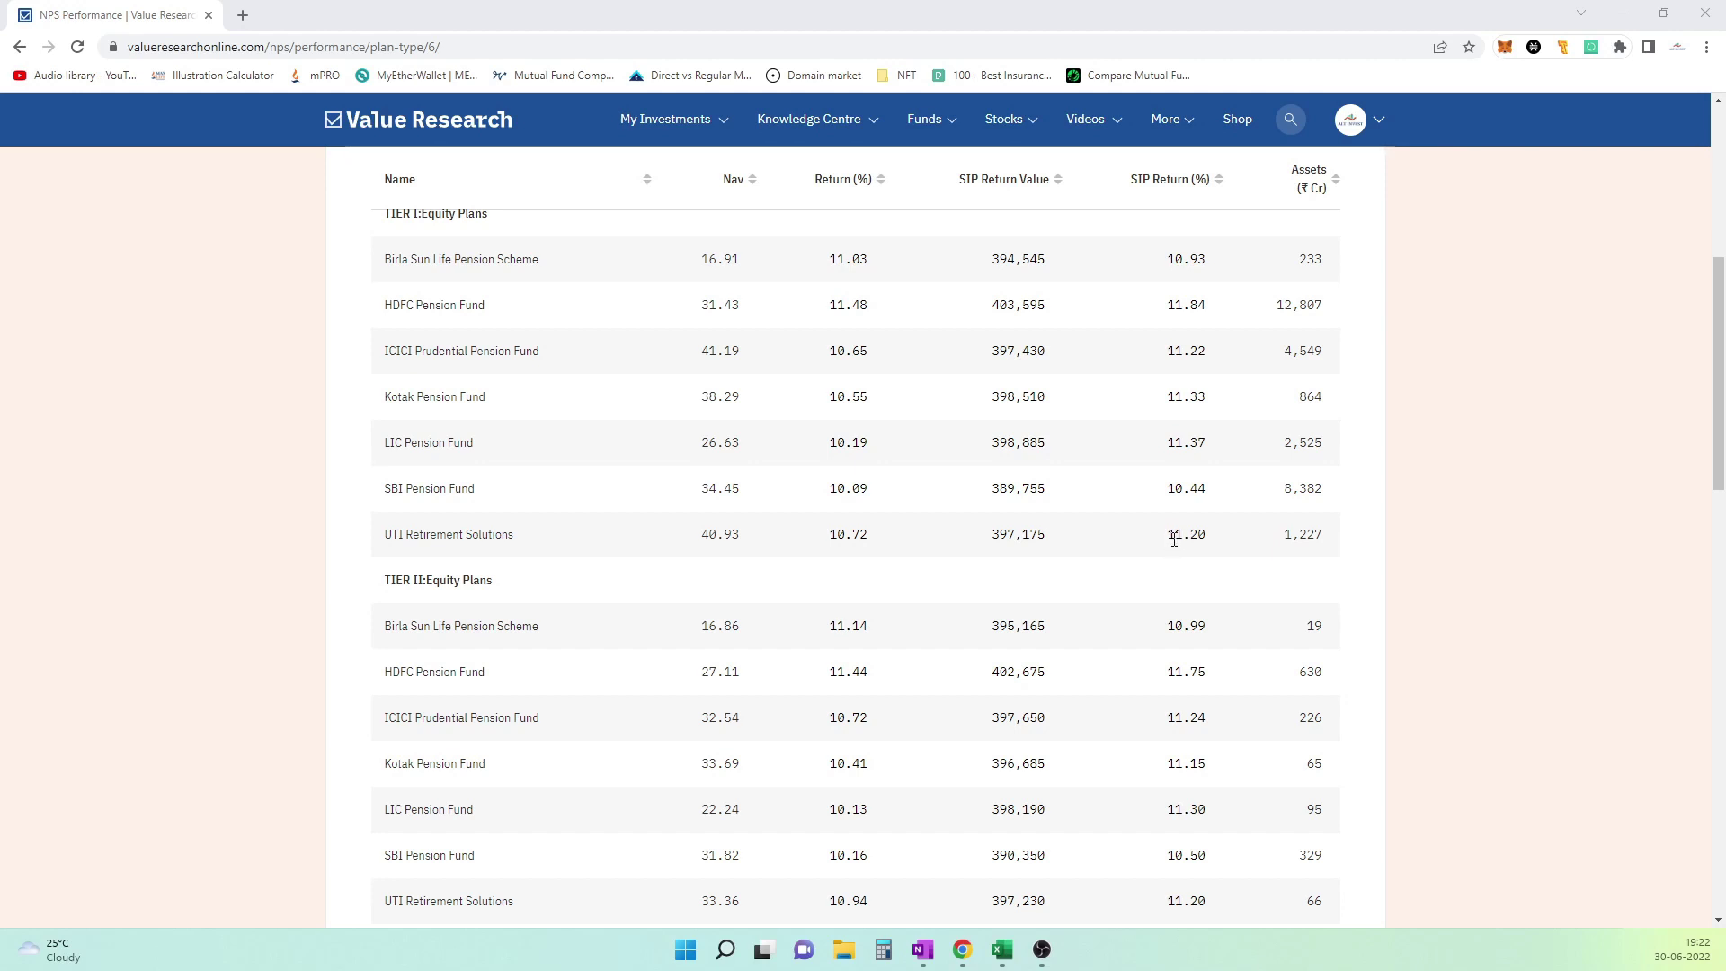
scroll(1159, 530, up, 1)
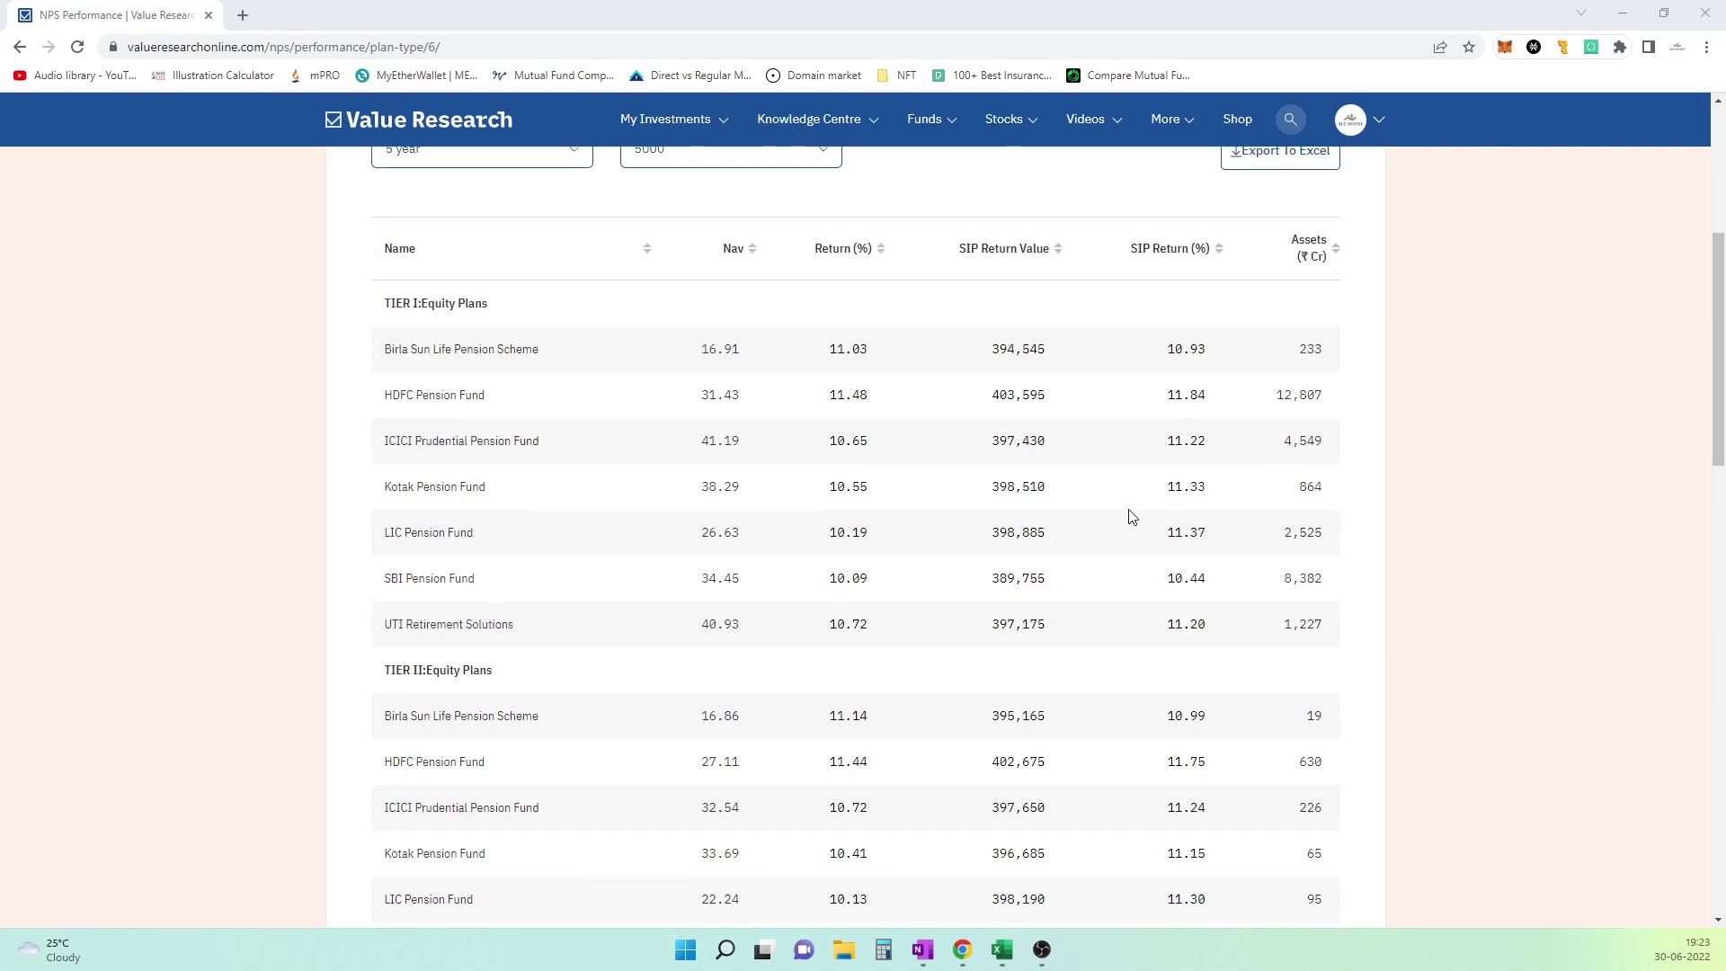